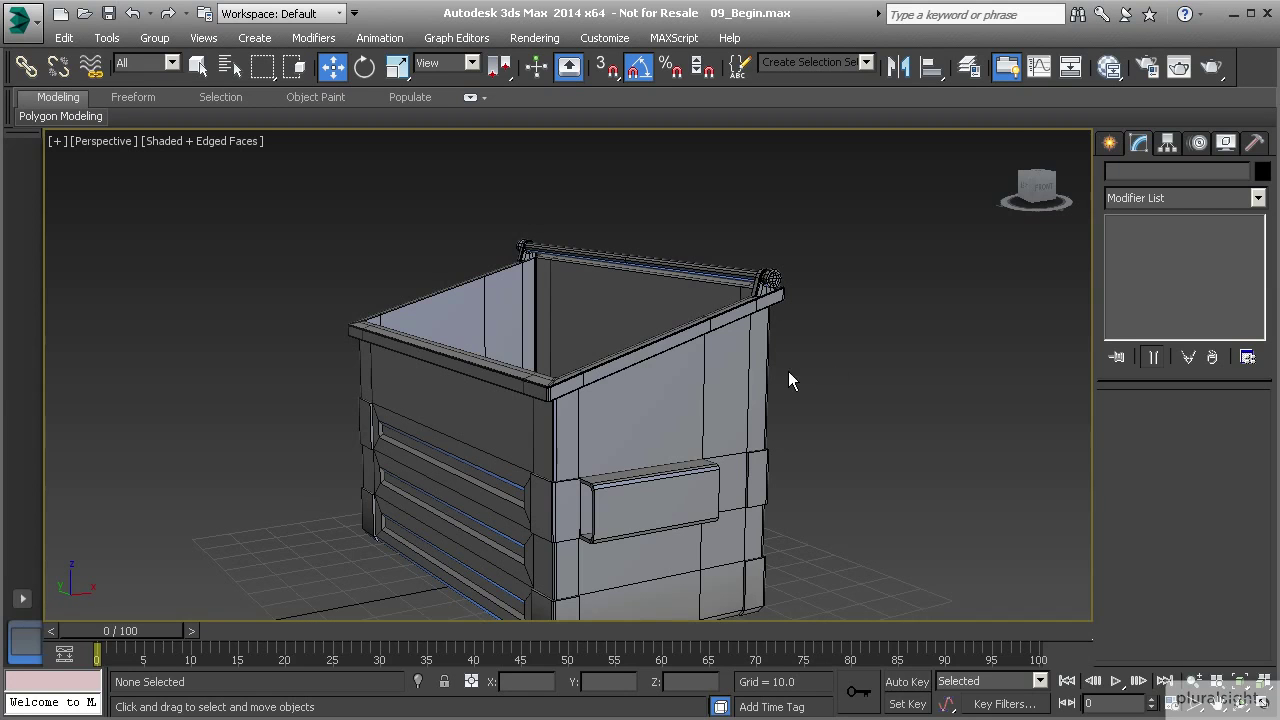
- Create a thin box inside the dumpster's outline in the Top view, about 51.2 long, 53.3 wide and 0.95 thick
click(1110, 143)
click(1146, 270)
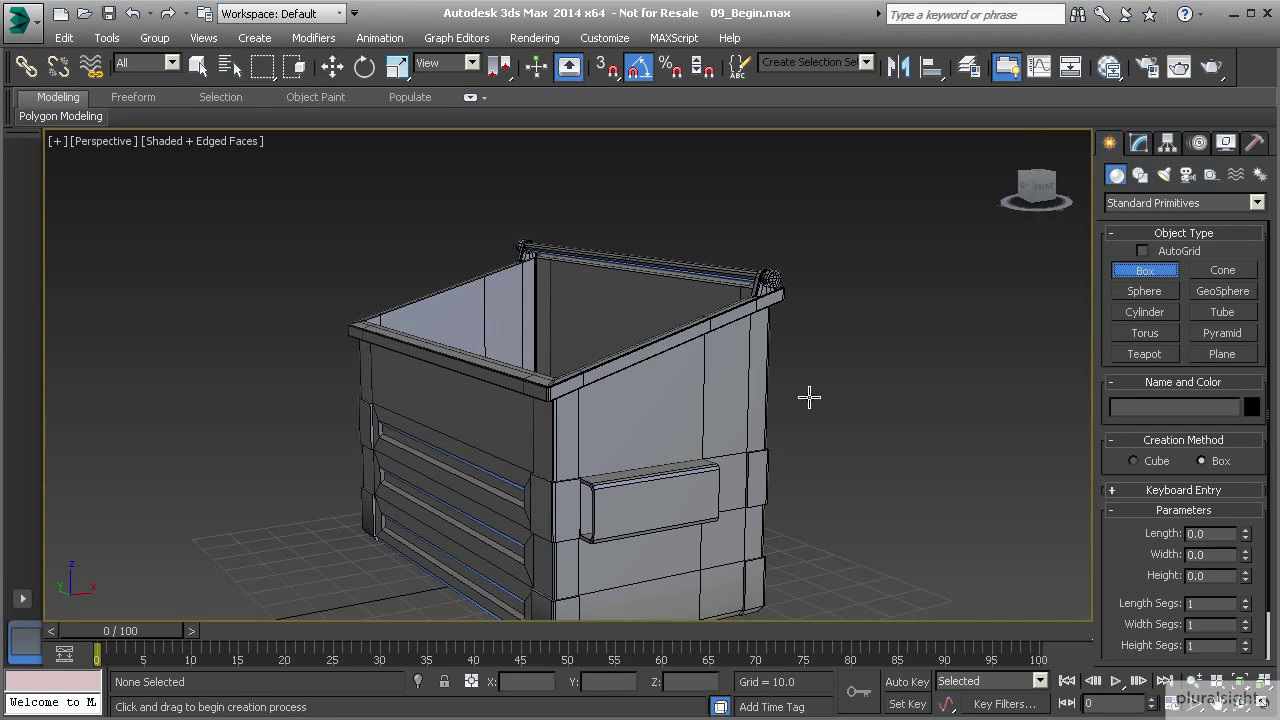
key(t)
scroll(766, 420, down, 5)
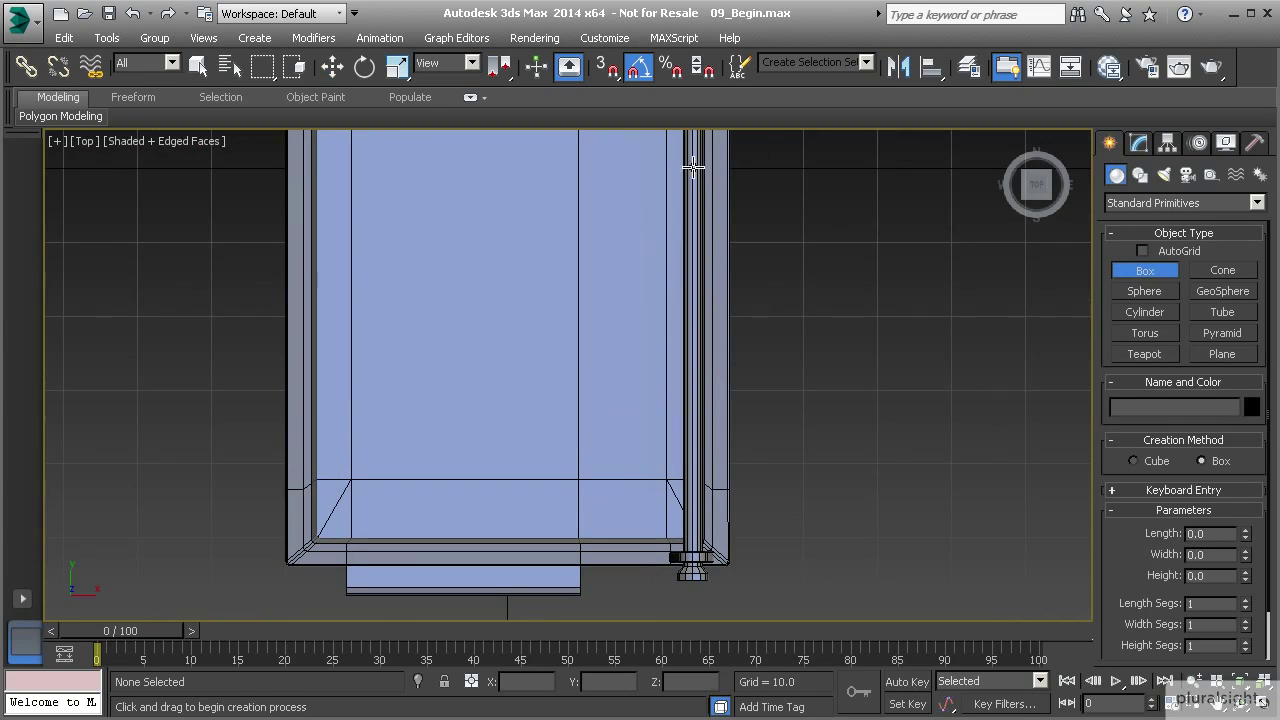
drag(693, 172, 309, 555)
key(F3)
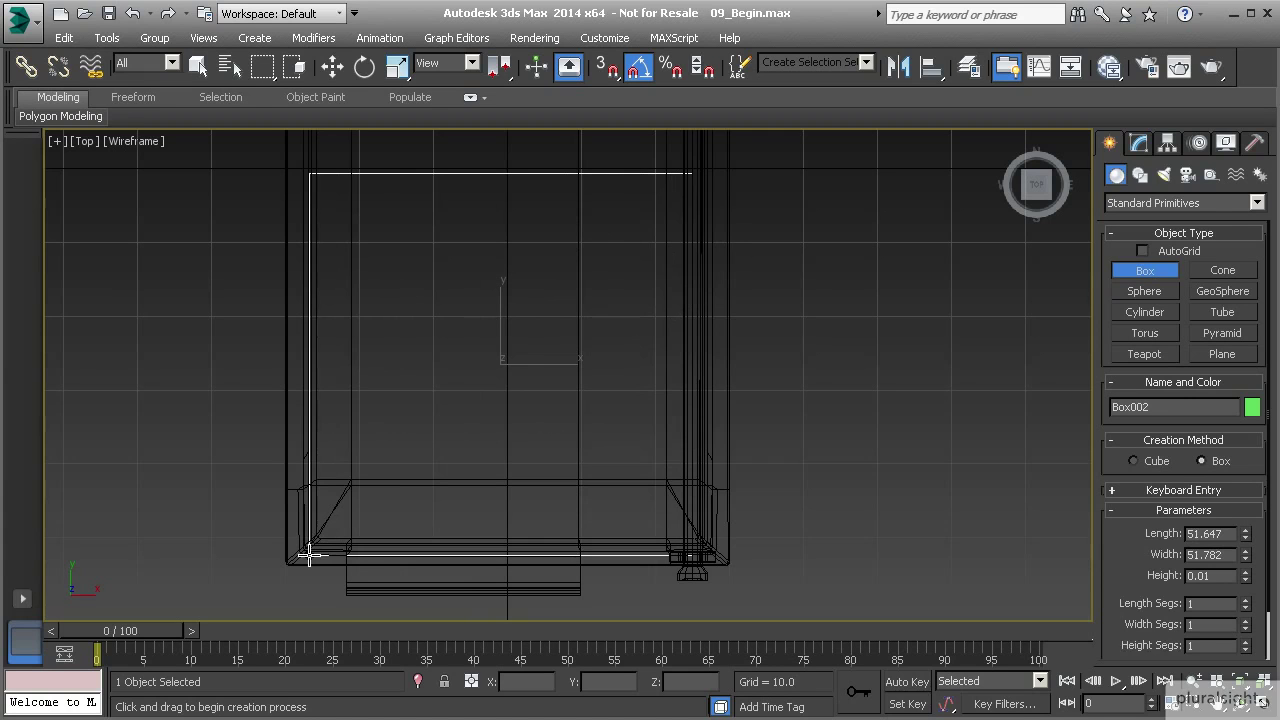
drag(309, 555, 308, 549)
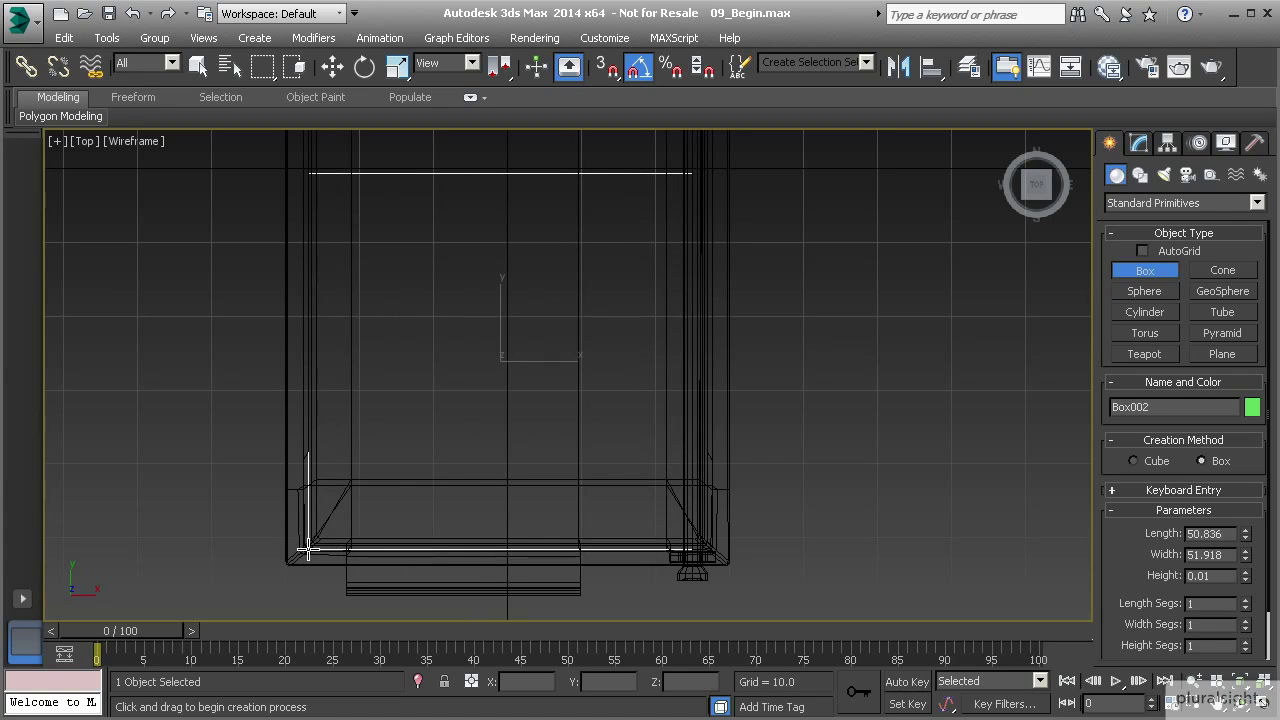
drag(308, 549, 287, 550)
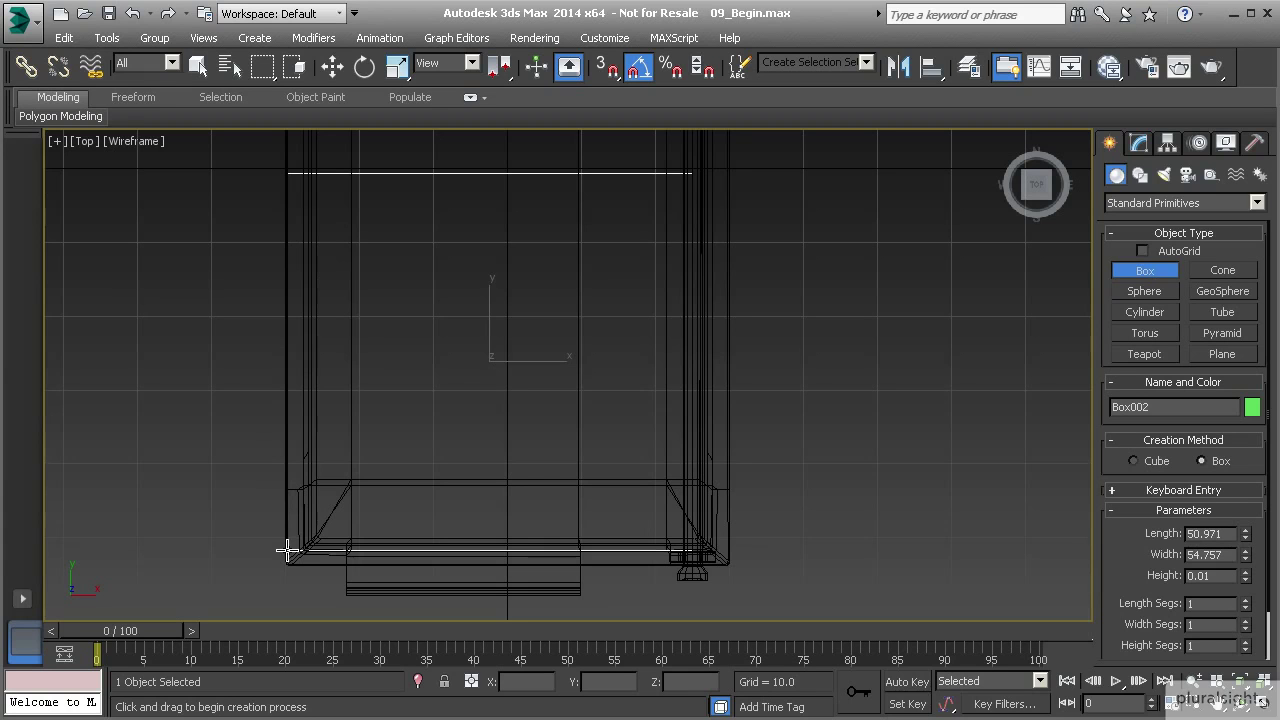
drag(287, 550, 298, 551)
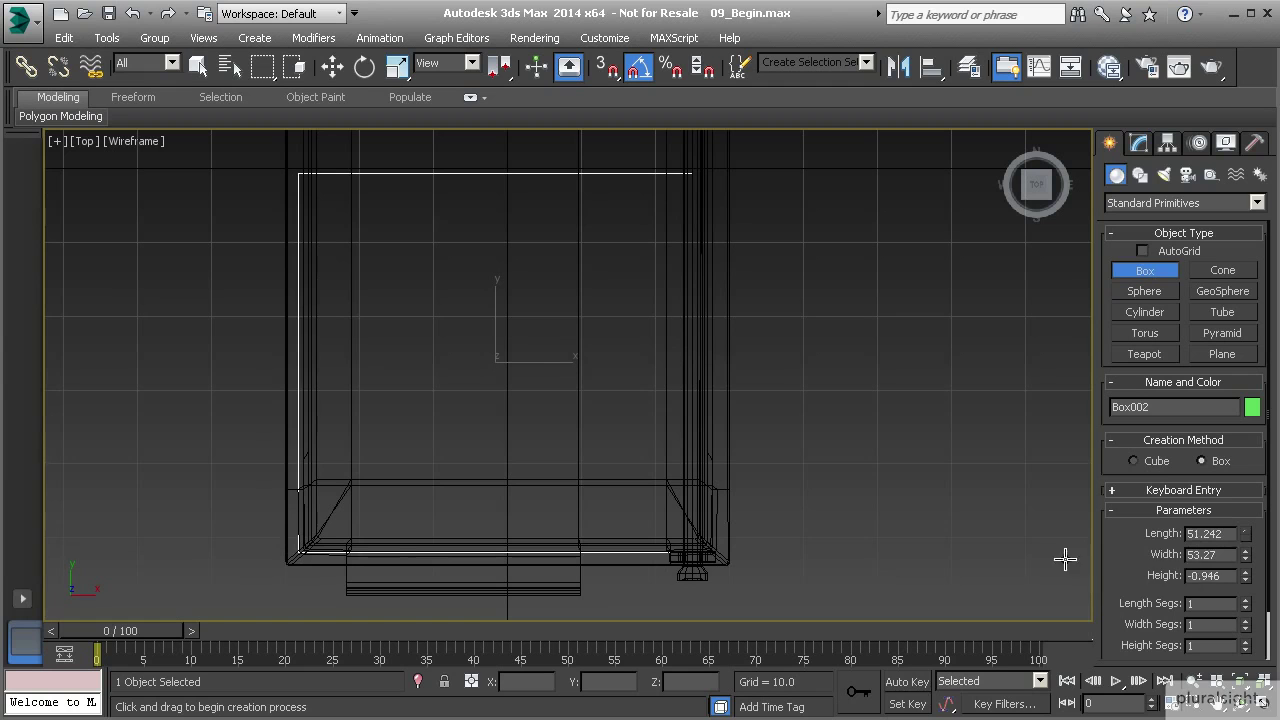
click(496, 543)
key(w)
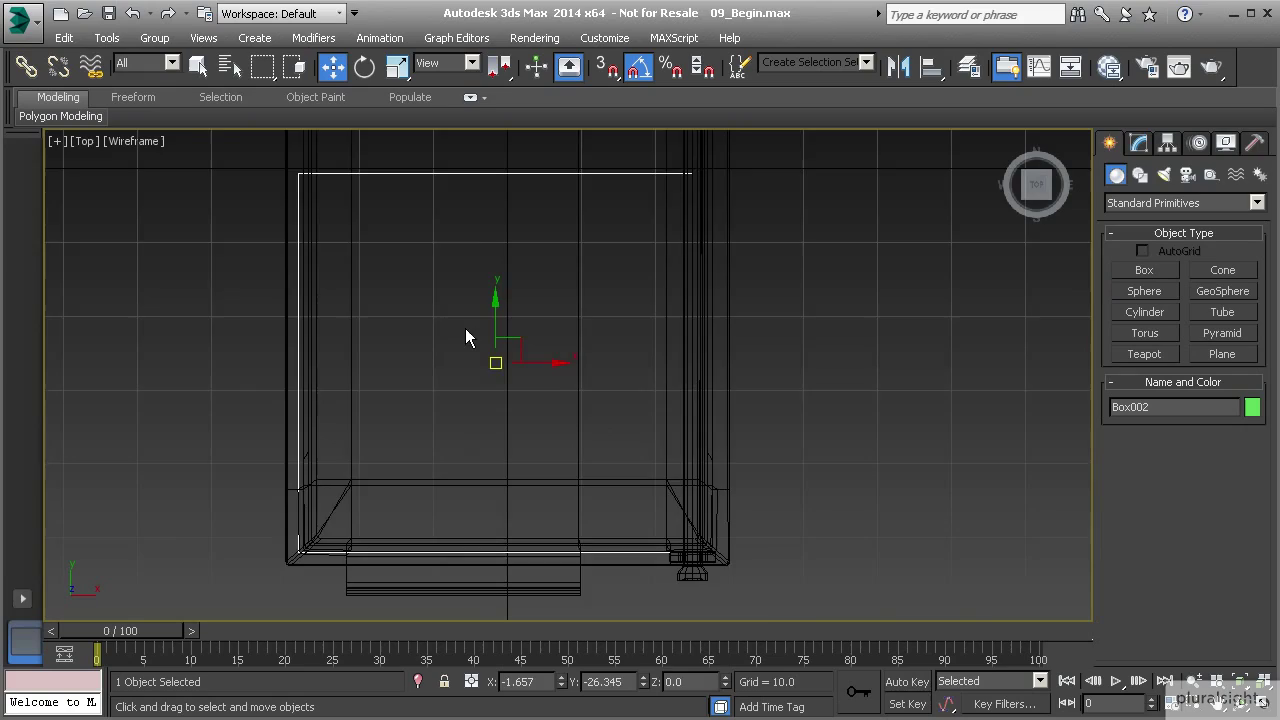
- Raise the box above the dumpster to the height of the hinge bar, at about Z 76.5
key(p)
alt+middle_drag(392, 392, 450, 367)
key(F3)
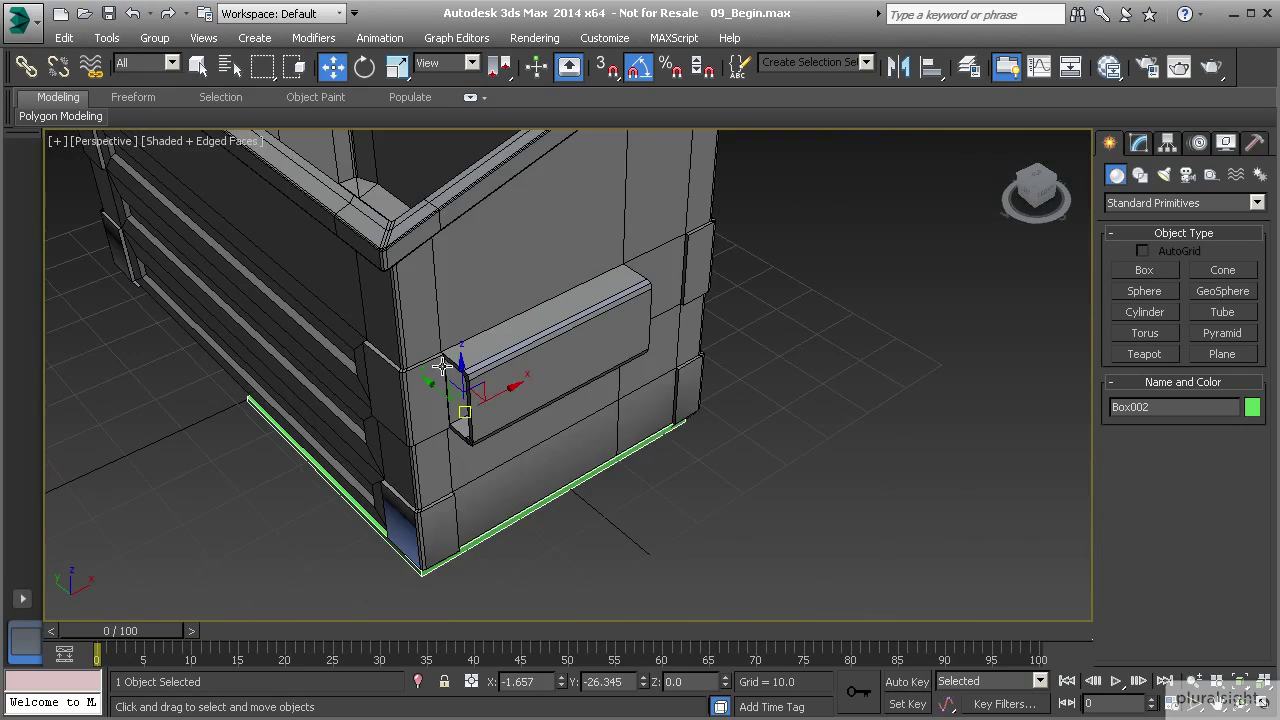
drag(466, 380, 451, 142)
alt+middle_drag(451, 142, 435, 345)
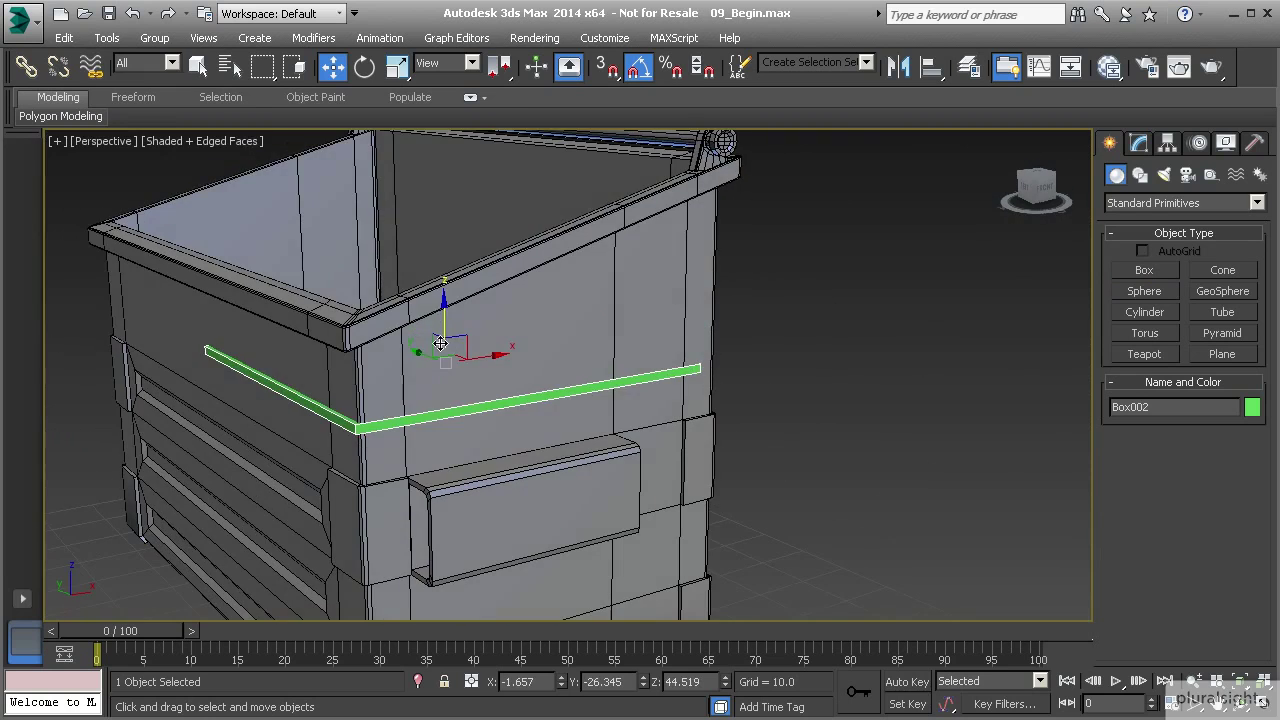
drag(442, 322, 435, 97)
- Examine the box's position against the hinge bar and the dumpster's sloping rim from several angles
alt+middle_drag(563, 224, 523, 374)
scroll(590, 400, up, 3)
scroll(590, 400, down, 3)
alt+middle_drag(590, 400, 790, 322)
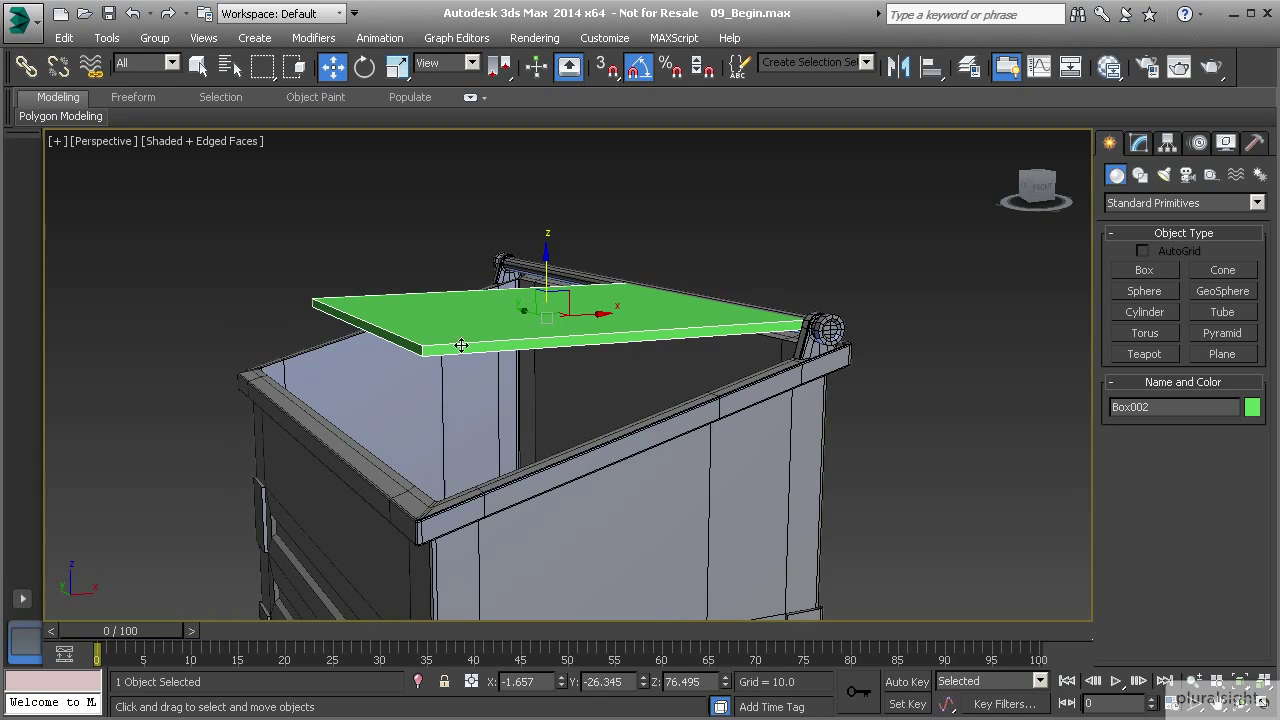
alt+middle_drag(679, 364, 671, 351)
alt+middle_drag(414, 337, 500, 318)
scroll(503, 316, up, 3)
scroll(503, 316, down, 3)
alt+middle_drag(586, 320, 677, 300)
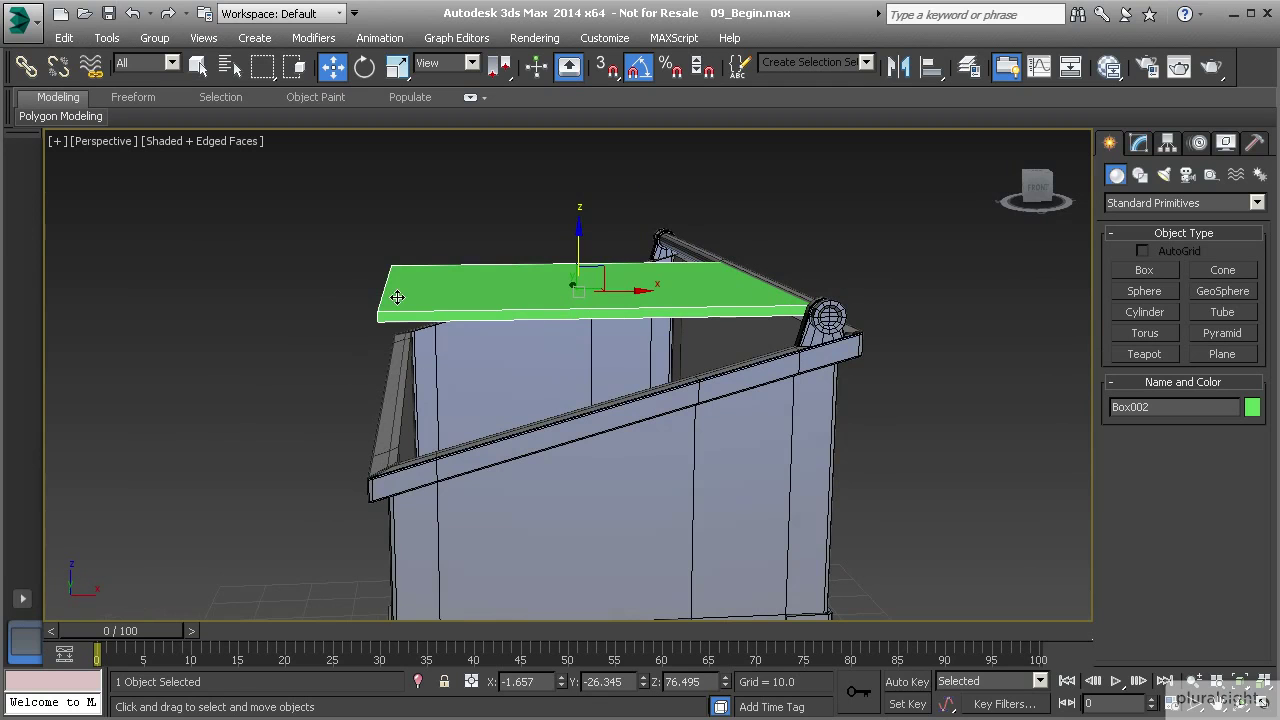
alt+middle_drag(637, 309, 597, 320)
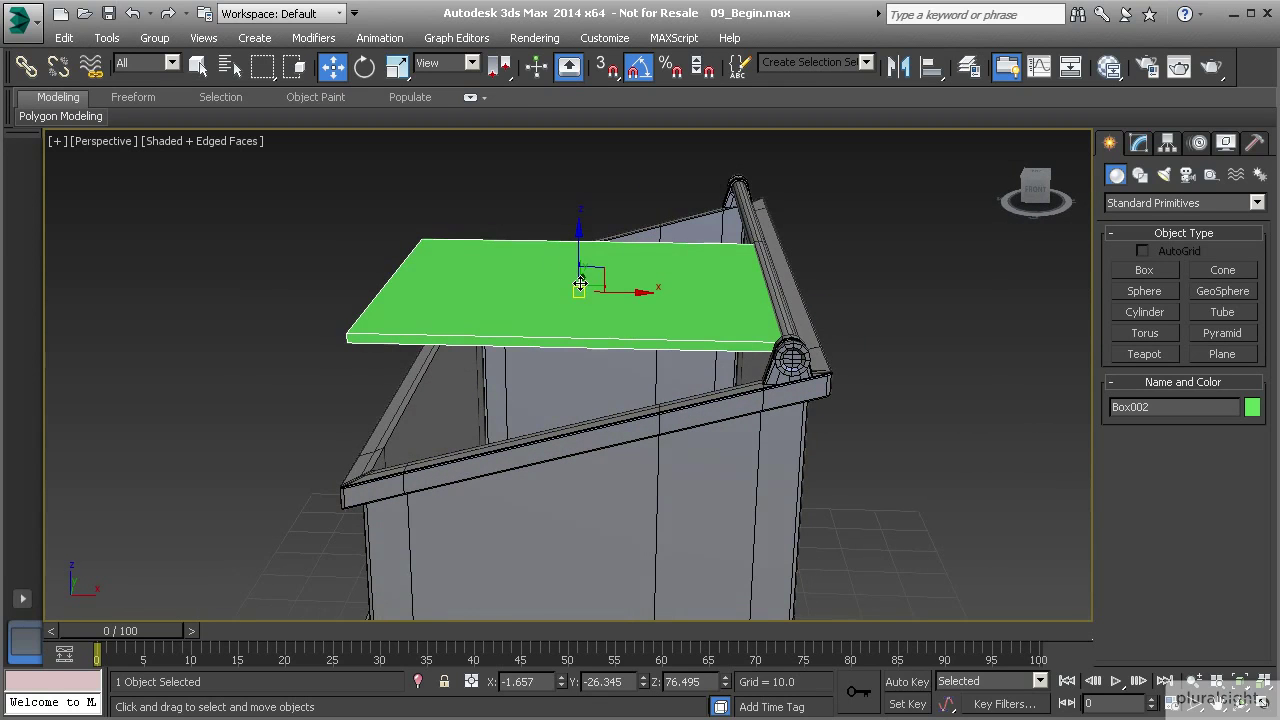
- Enable pivot-only adjustment for the box and switch to the Front view at its hinge end
click(1167, 145)
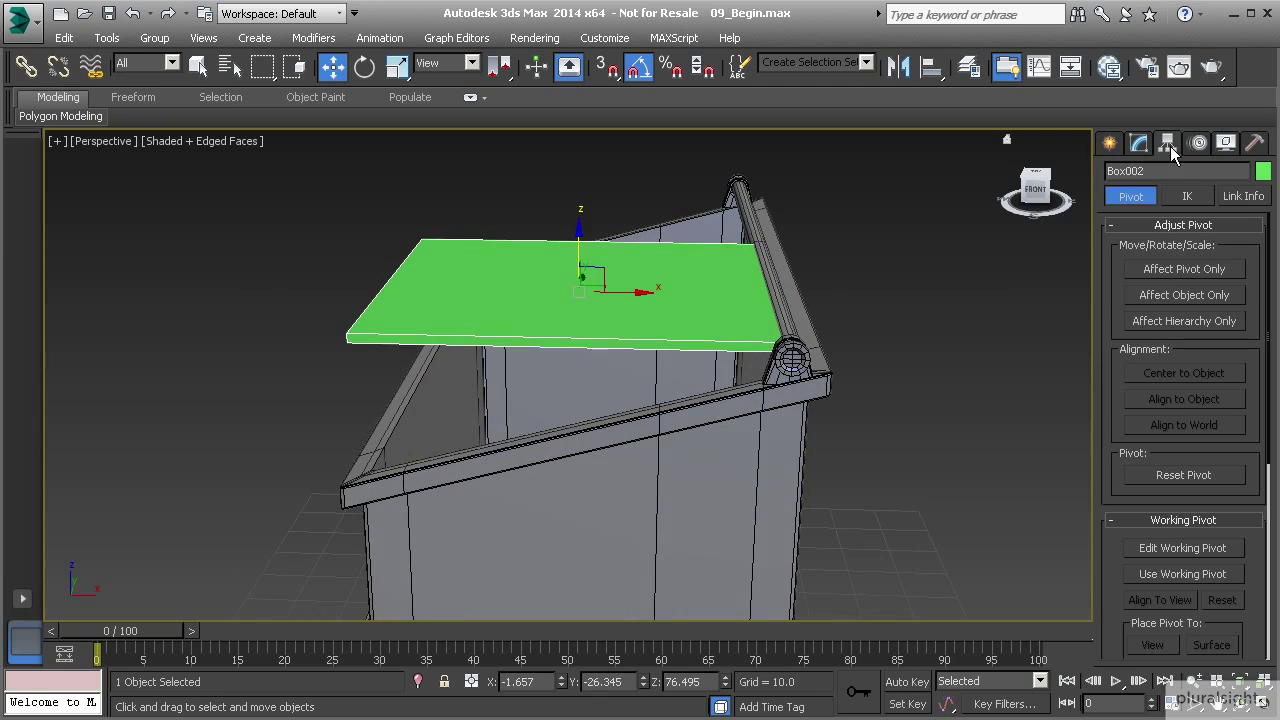
click(1168, 270)
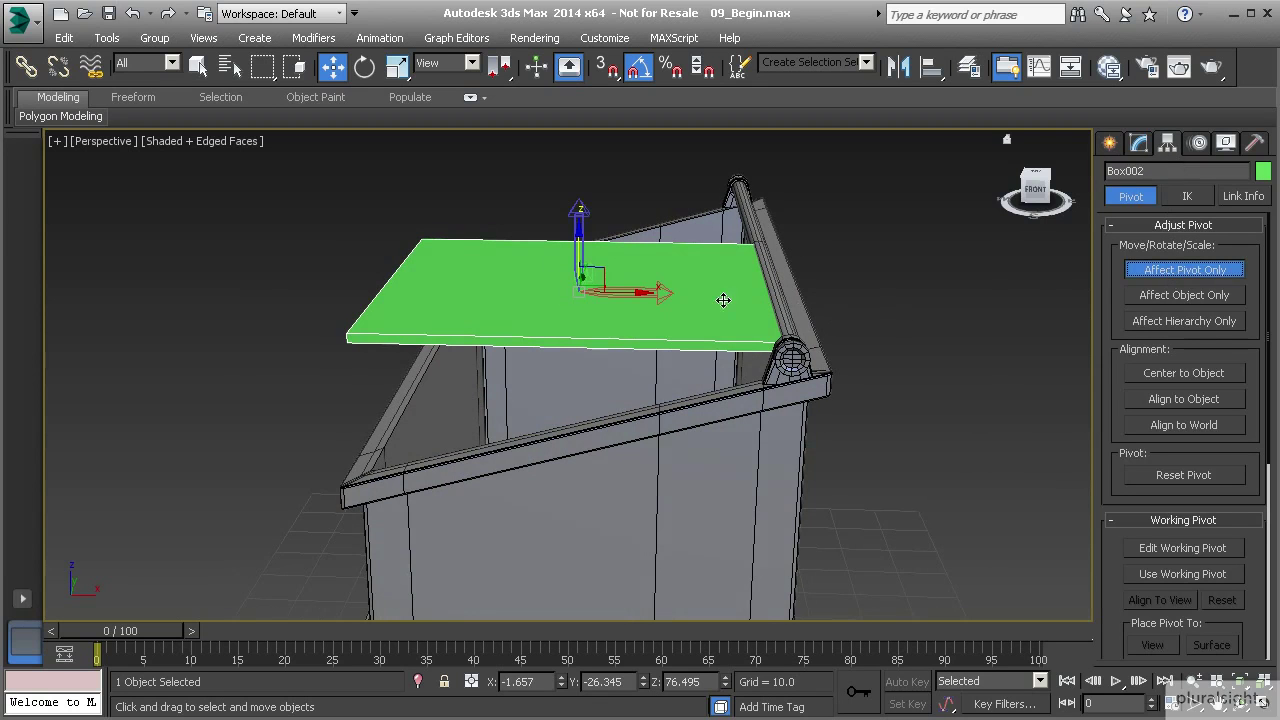
key(f)
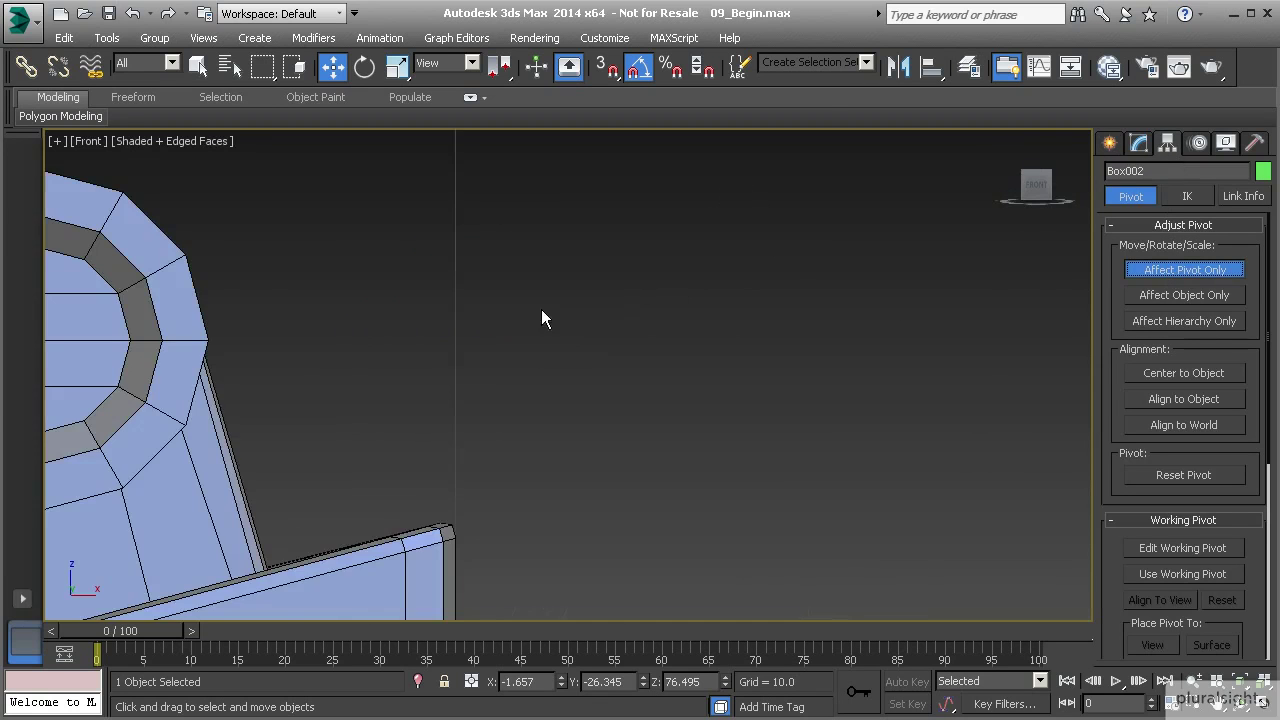
scroll(831, 323, down, 3)
scroll(526, 342, up, 2)
scroll(526, 342, down, 4)
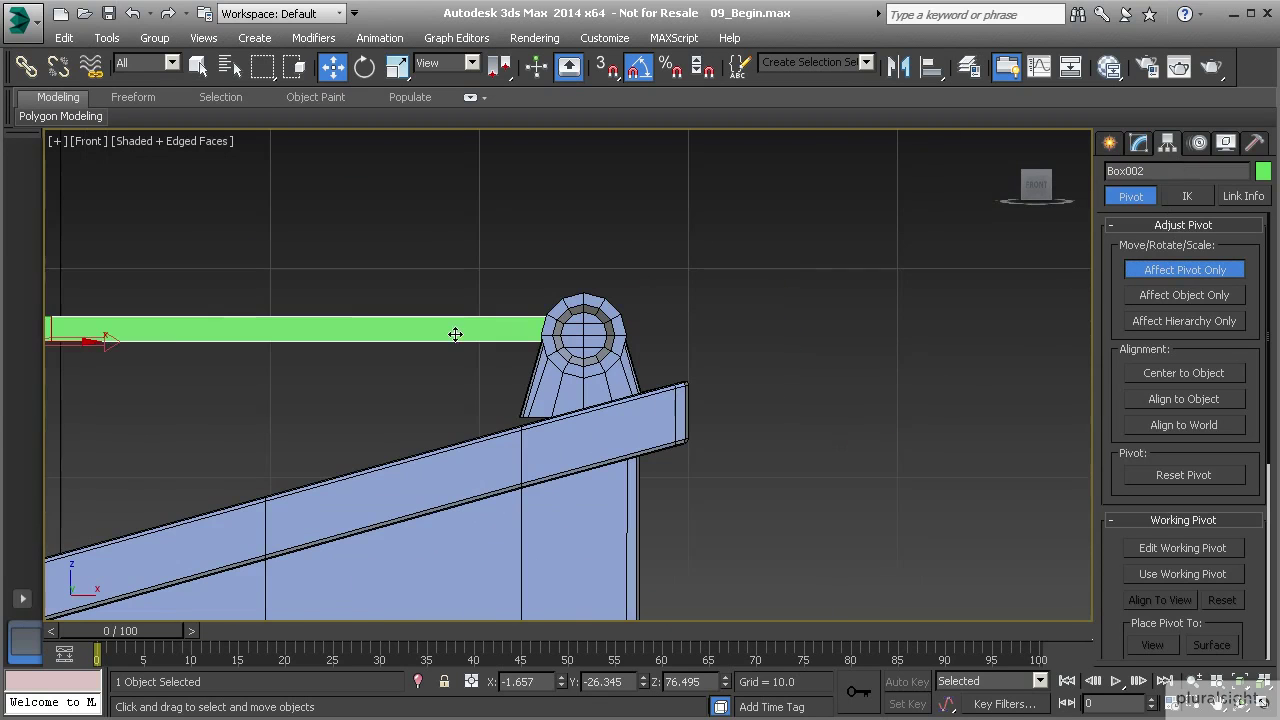
- Try moving the box's pivot along X to the hinge end by eye
drag(76, 343, 602, 371)
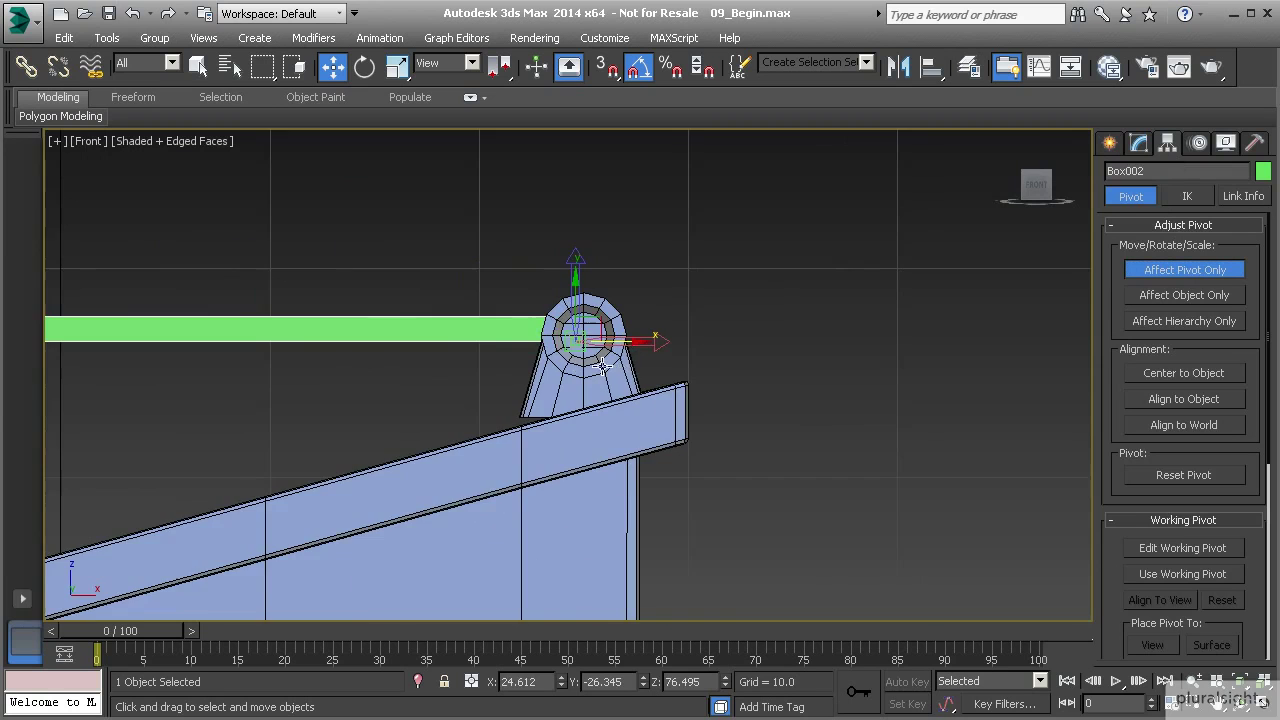
scroll(620, 371, up, 5)
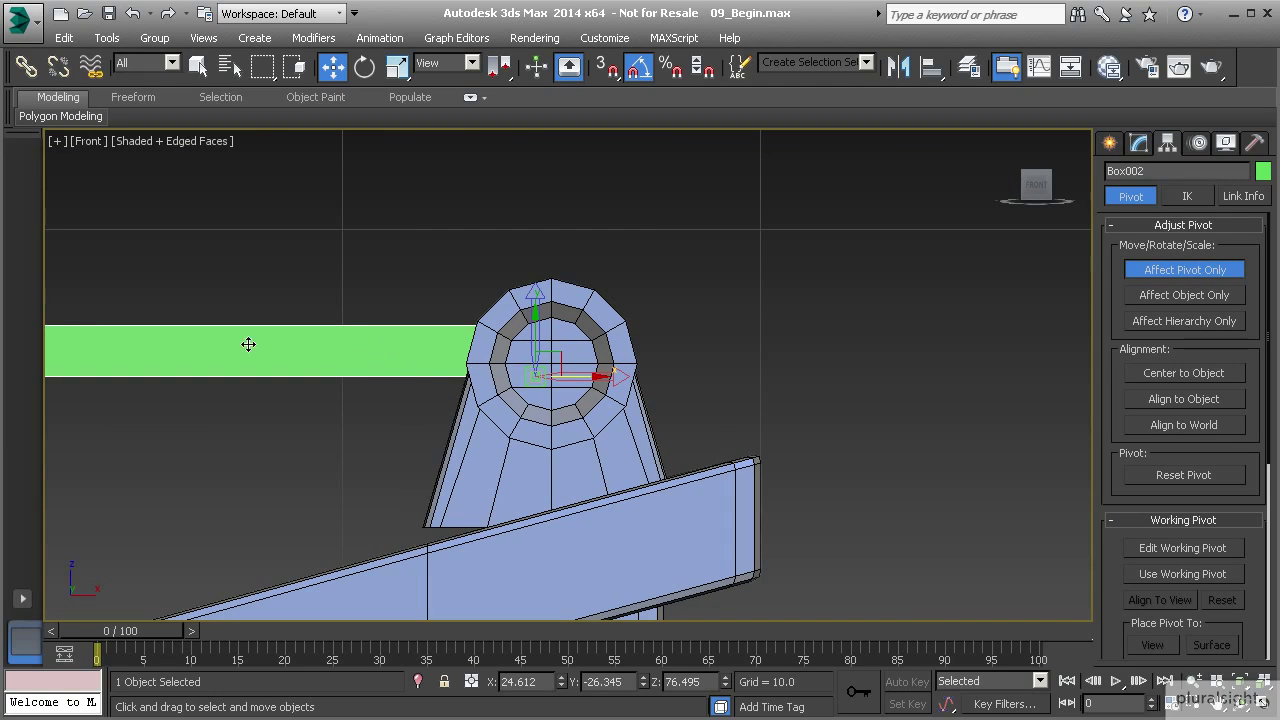
drag(580, 378, 372, 379)
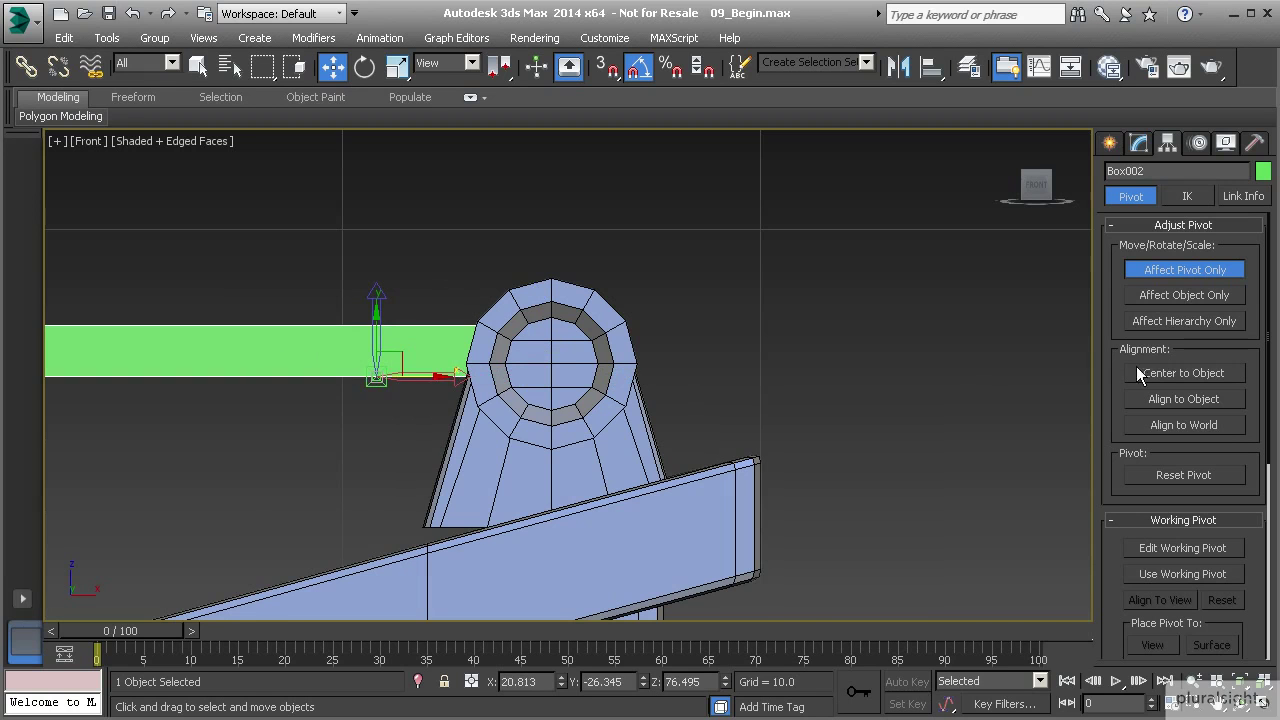
- Center the pivot on the box, and move it along X to the hinge at about 24.67
click(1180, 373)
scroll(658, 396, down, 2)
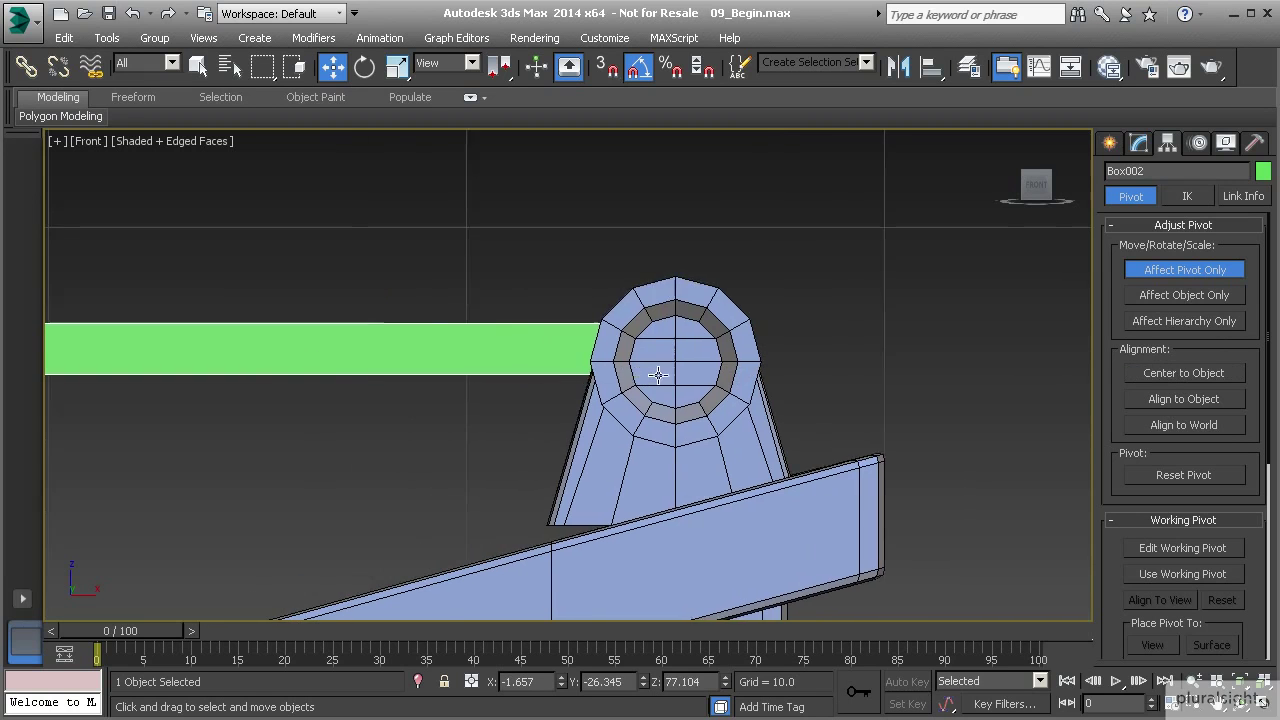
scroll(428, 374, down, 3)
drag(217, 365, 606, 400)
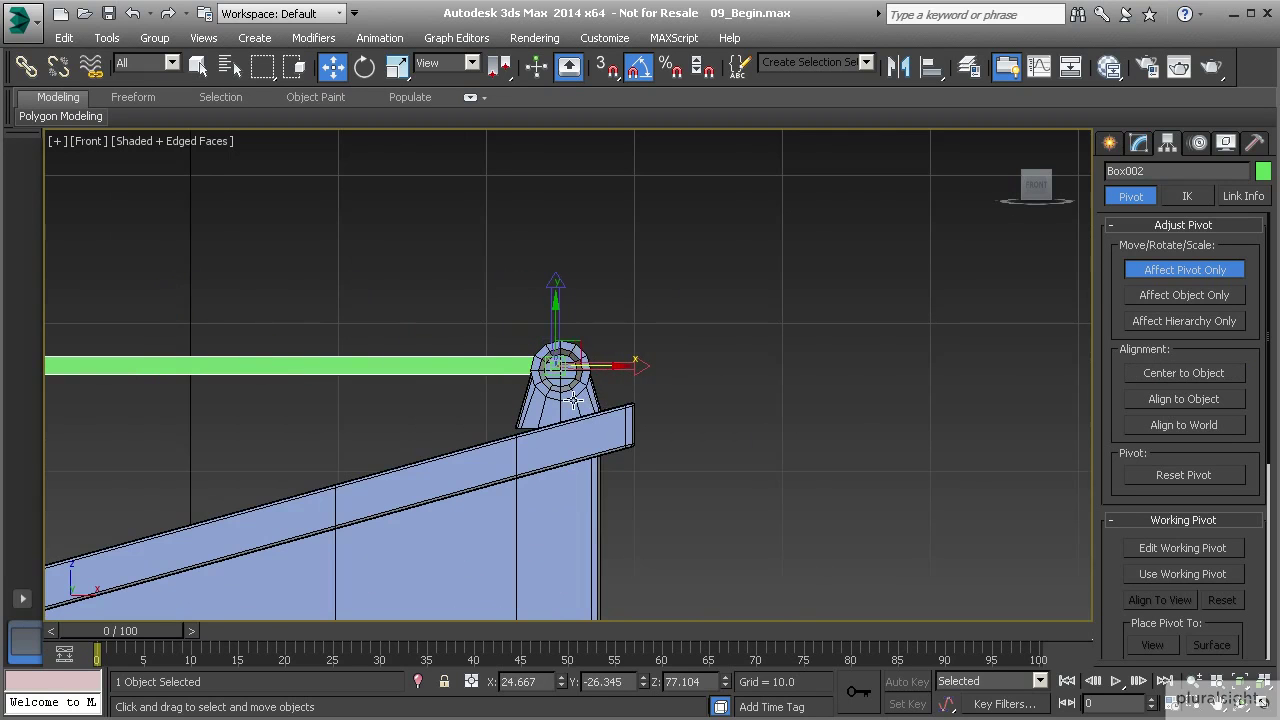
- Align the pivot precisely with the box's hinge-side edge at about X 24.978 in wireframe, and end pivot-only adjustment
key(F3)
scroll(594, 398, up, 6)
scroll(603, 408, up, 4)
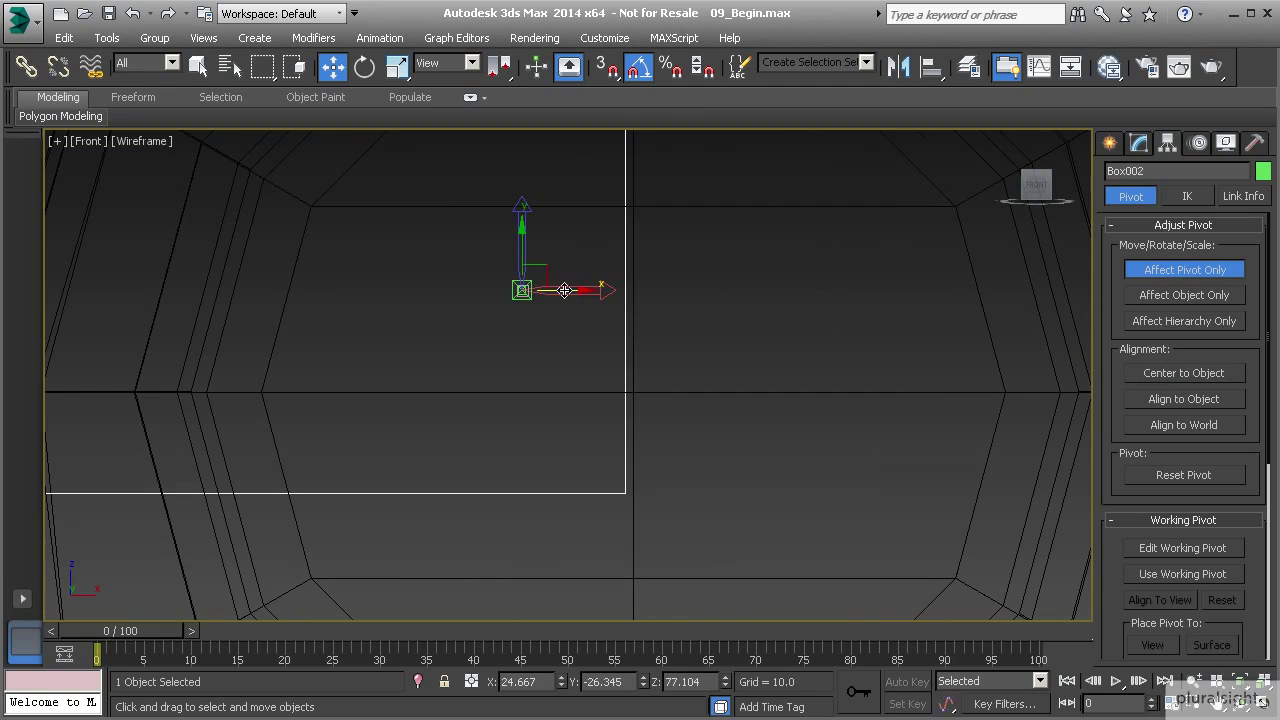
drag(564, 295, 663, 309)
scroll(612, 288, up, 8)
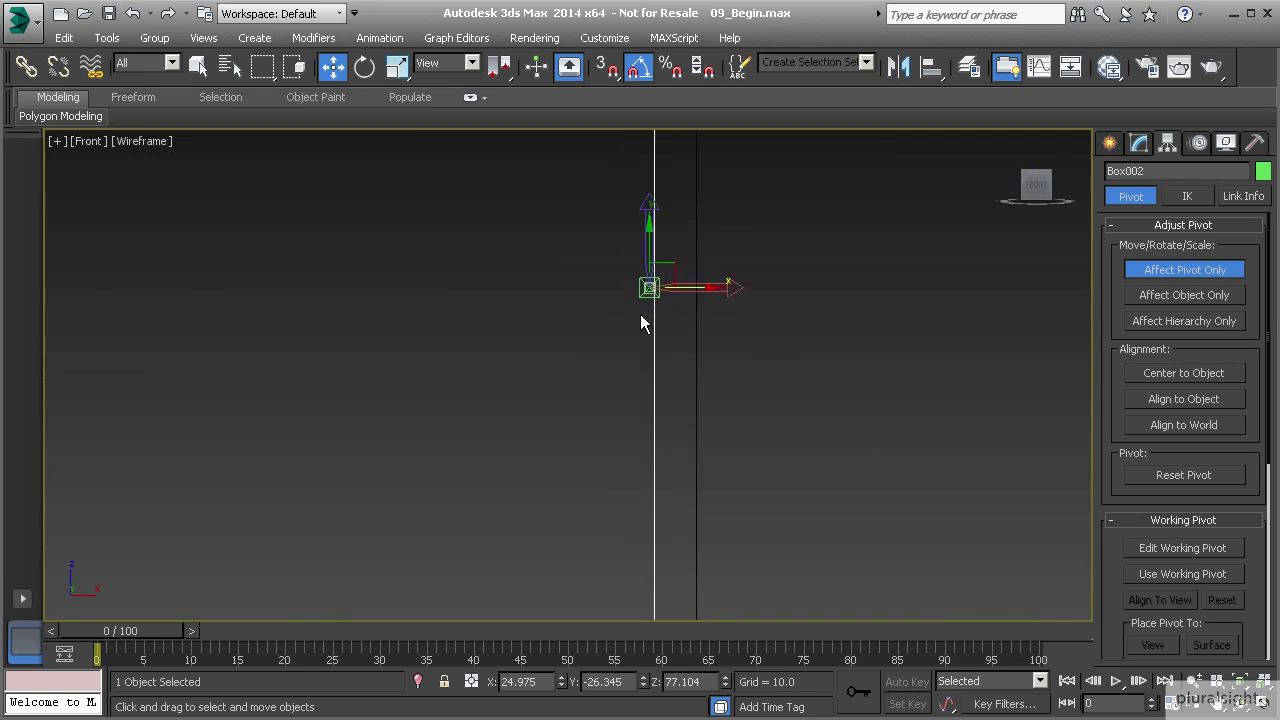
middle_drag(668, 271, 578, 356)
scroll(569, 393, up, 2)
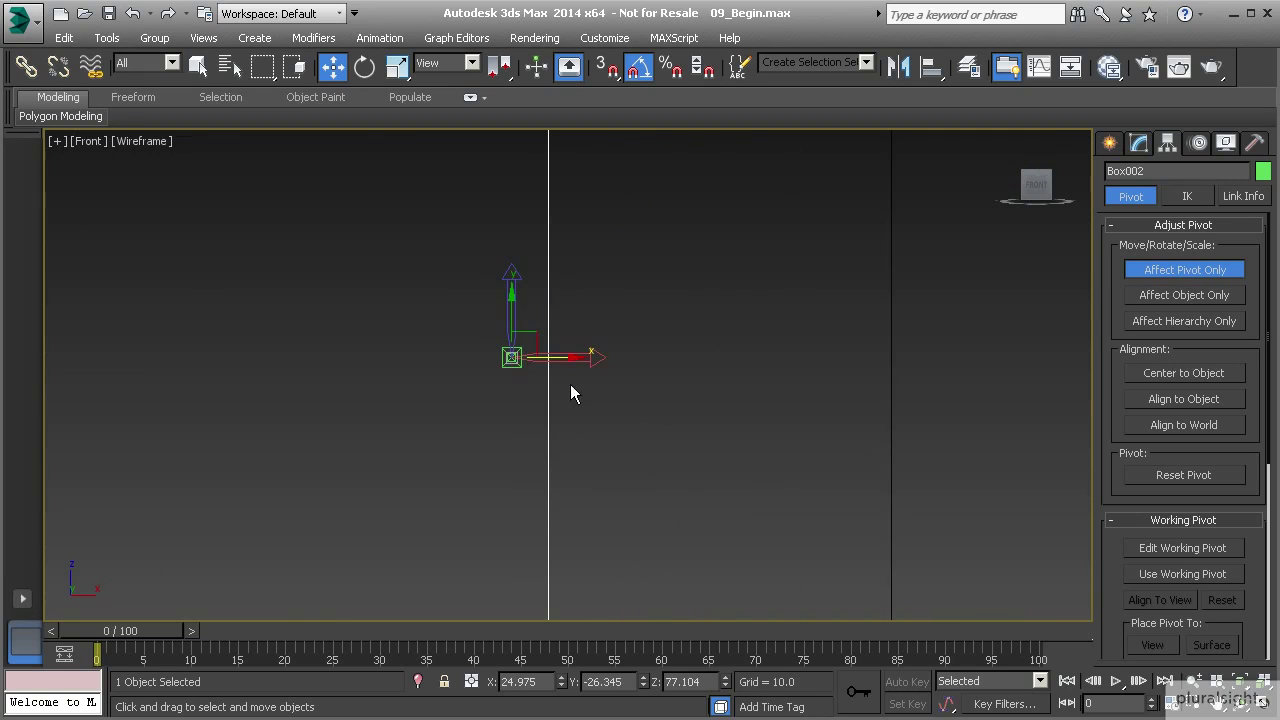
drag(567, 360, 603, 360)
middle_drag(555, 363, 538, 367)
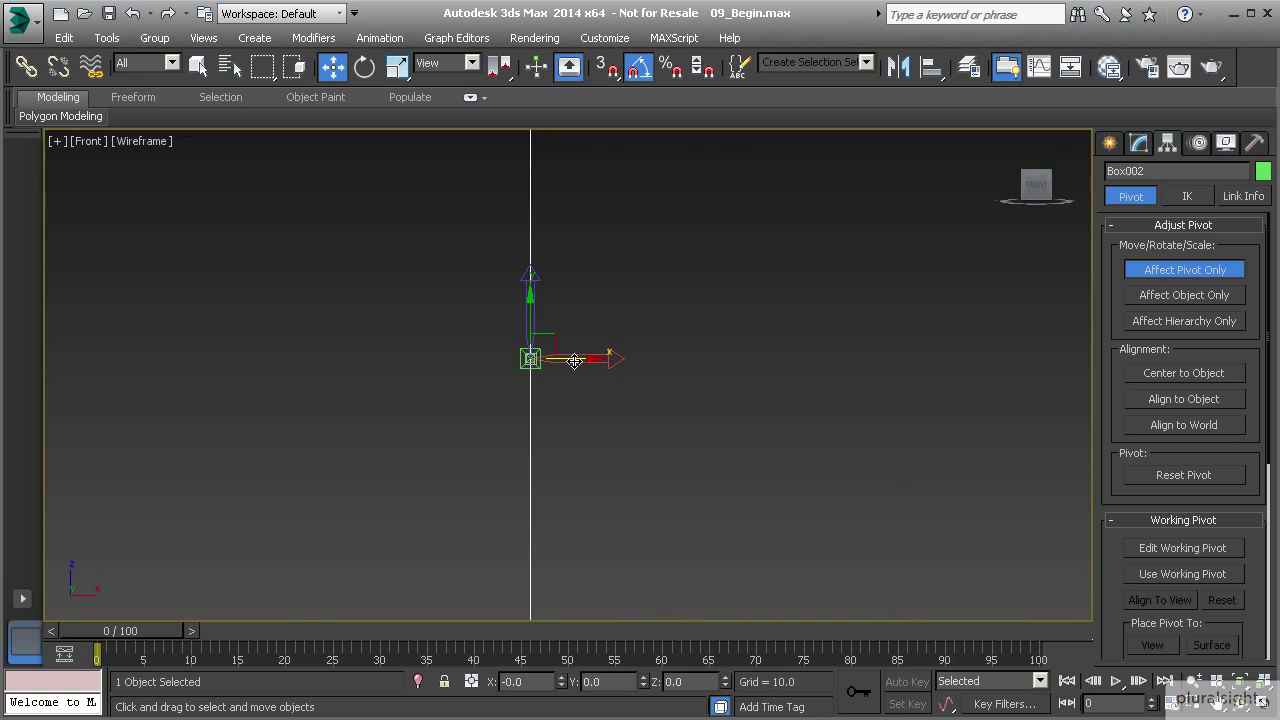
middle_drag(522, 358, 705, 384)
scroll(519, 355, down, 5)
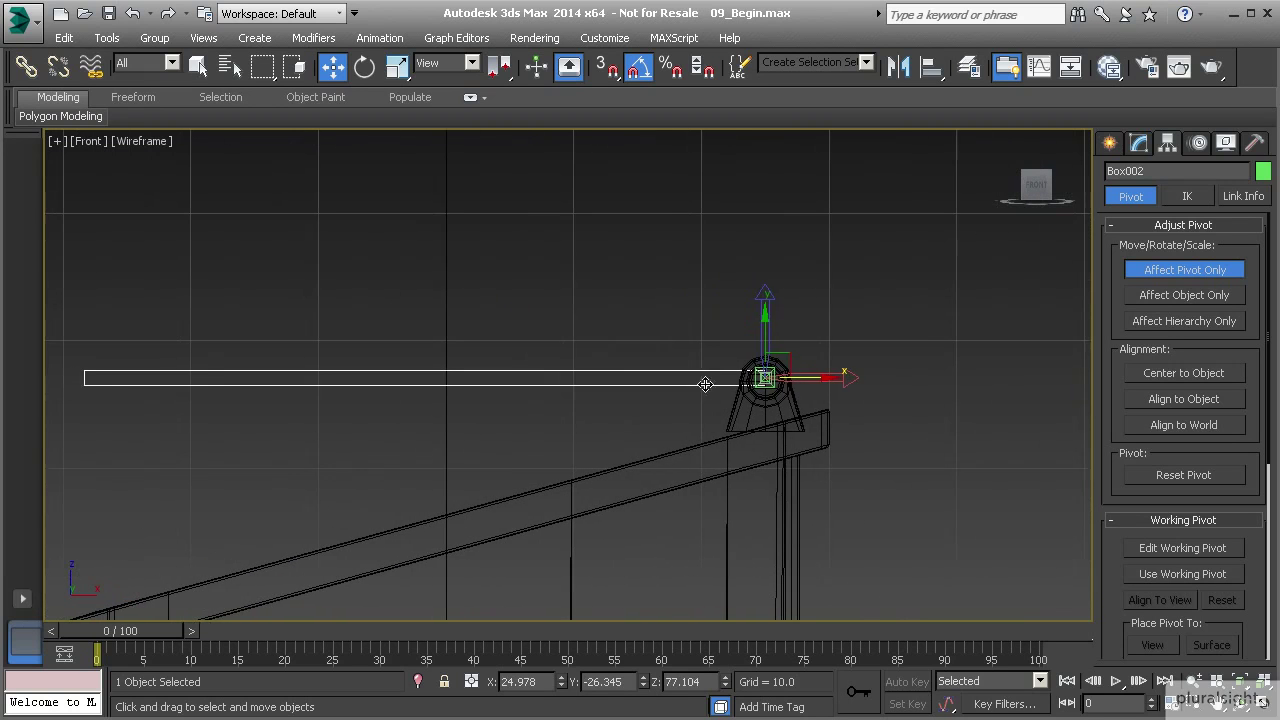
click(1167, 274)
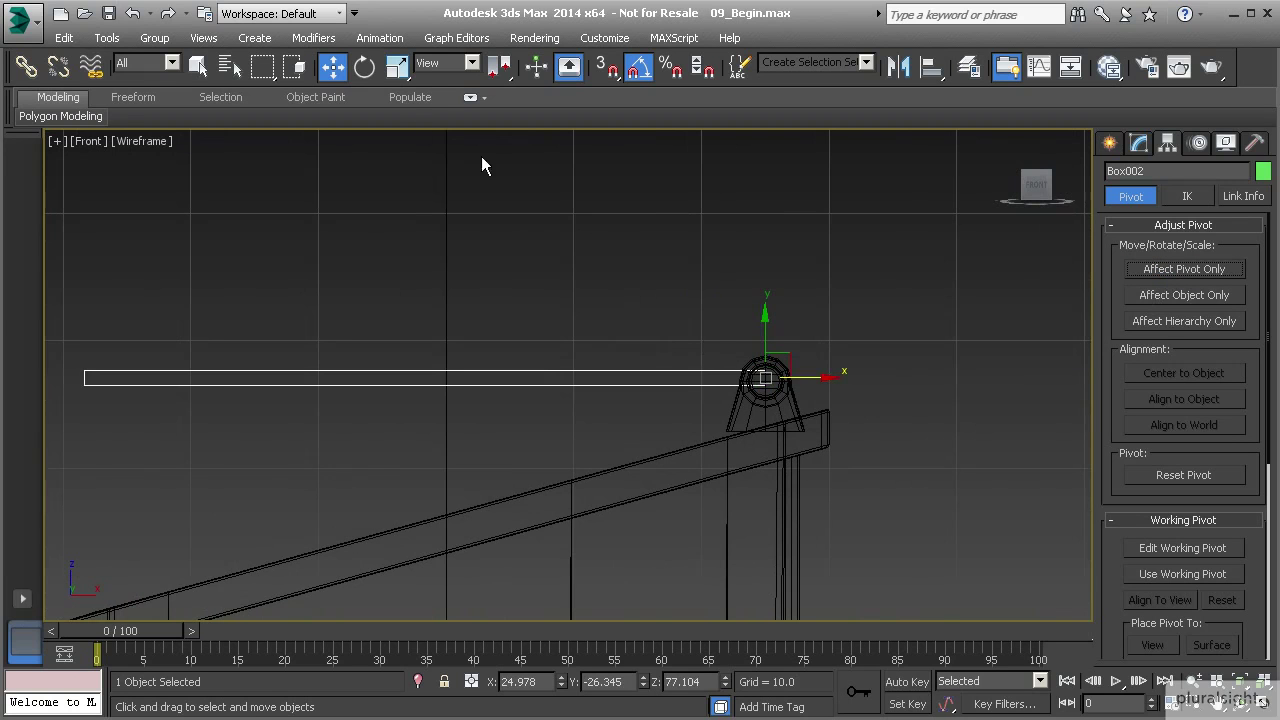
- Try rotating the box -20 degrees in Y about its hinge pivot, and check its slope against the dumpster's rim
click(365, 66)
middle_drag(672, 314, 801, 269)
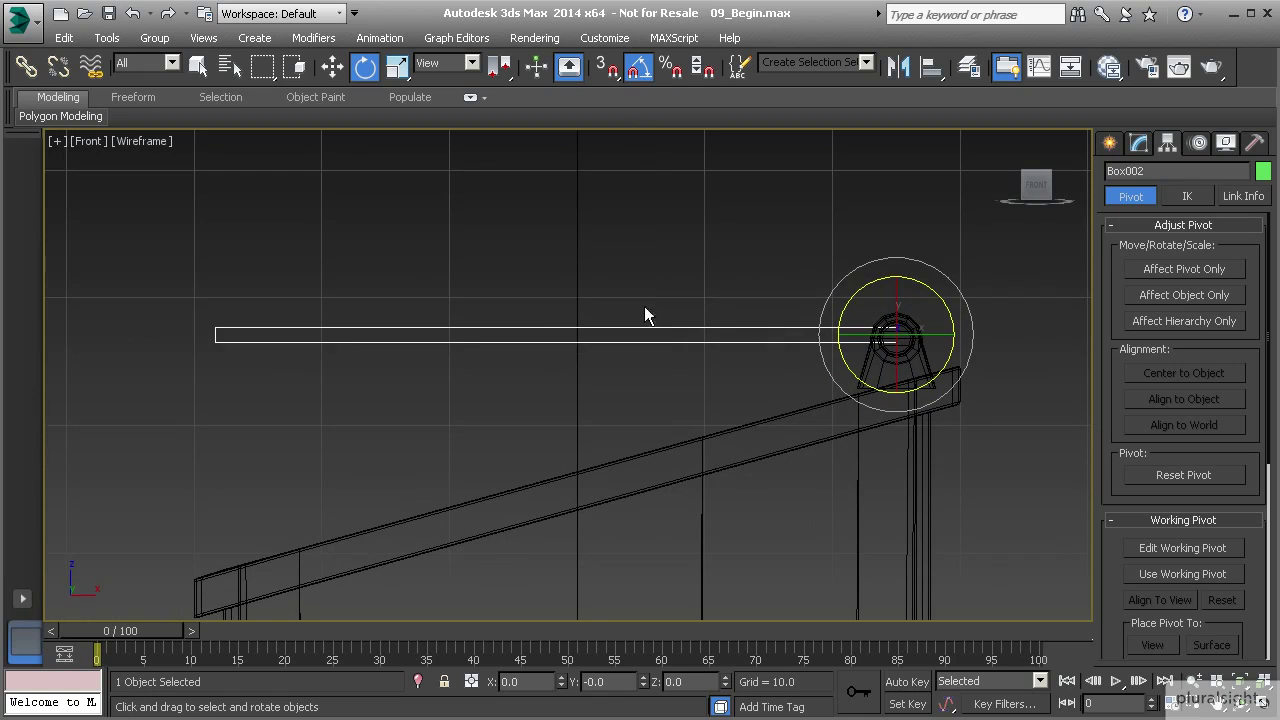
middle_drag(746, 342, 812, 281)
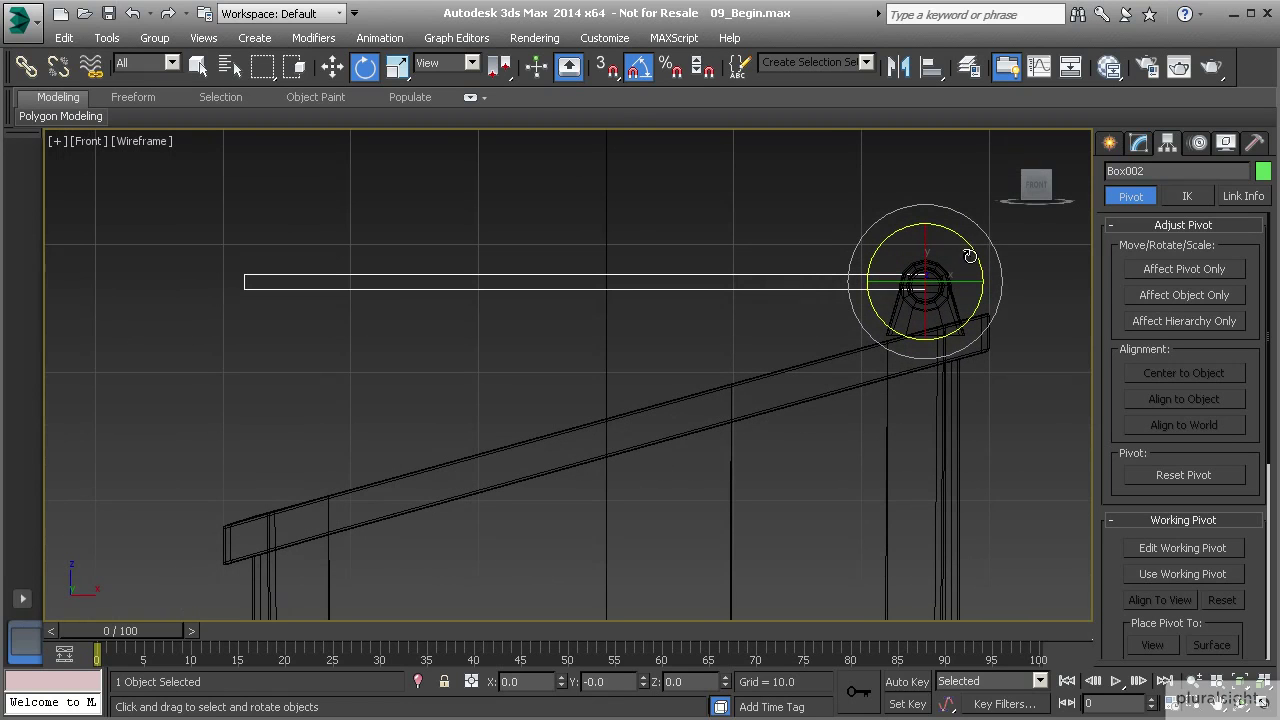
drag(972, 250, 975, 228)
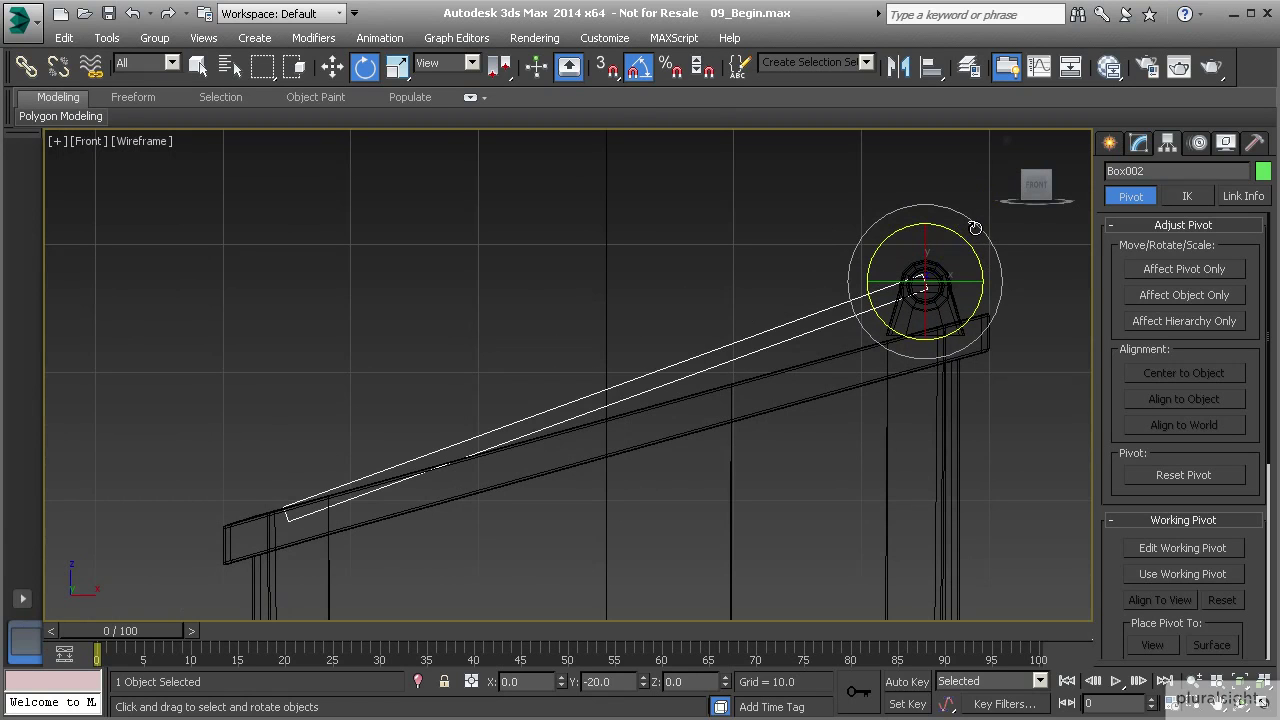
key(F3)
key(p)
alt+middle_drag(975, 228, 674, 394)
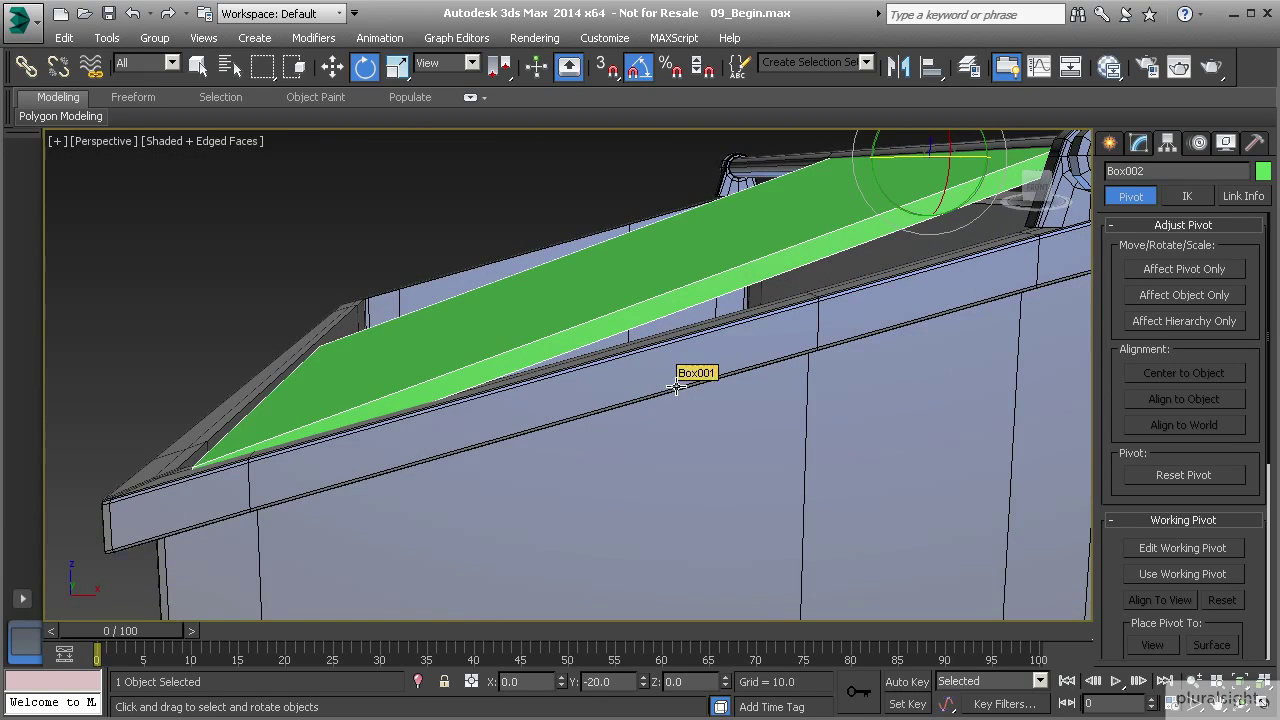
- Return the box to its horizontal orientation in the Front view
key(f)
scroll(663, 374, up, 2)
key(F3)
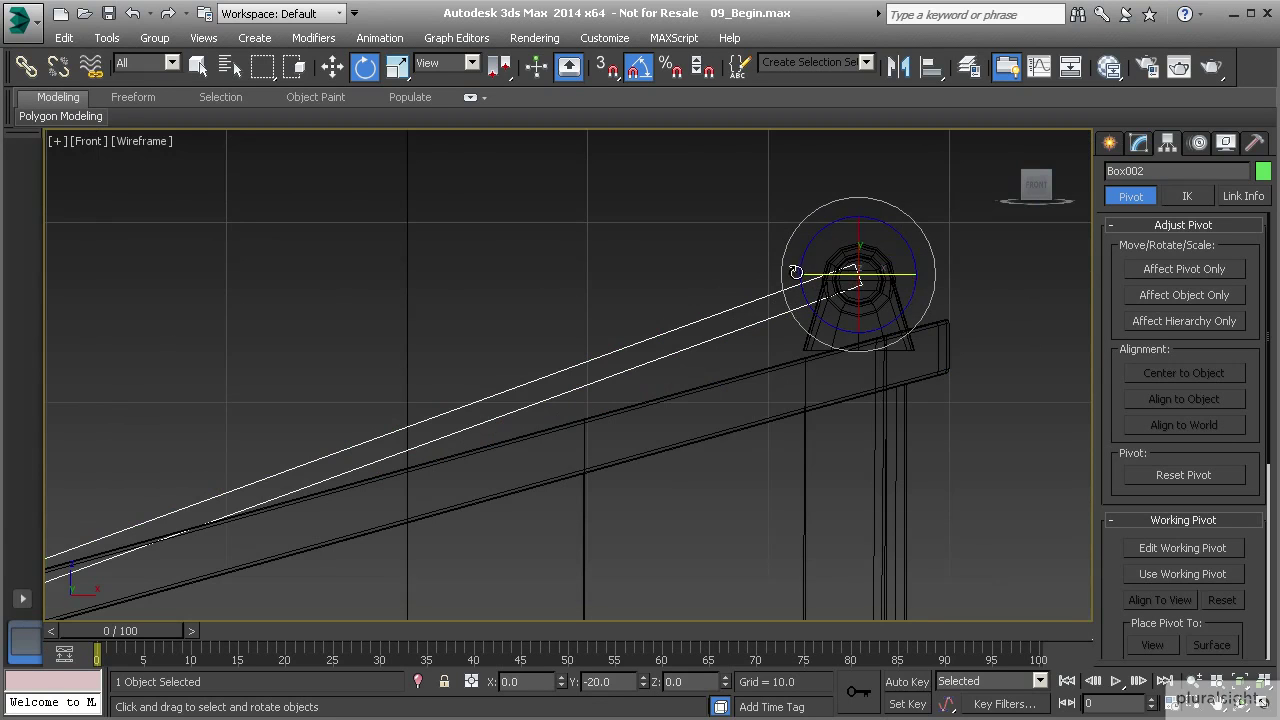
drag(892, 231, 910, 242)
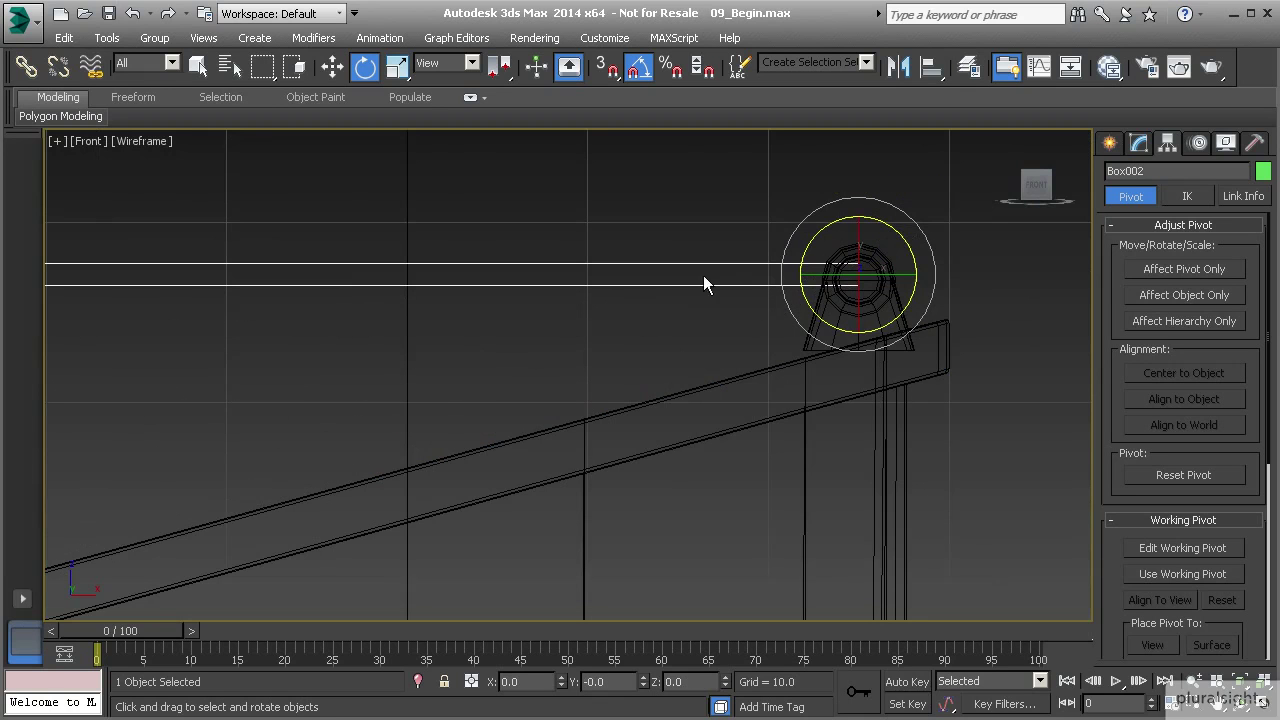
- Lower the box below the hinge bar's center to about Z 74.856
click(332, 66)
scroll(770, 256, up, 4)
drag(770, 256, 760, 332)
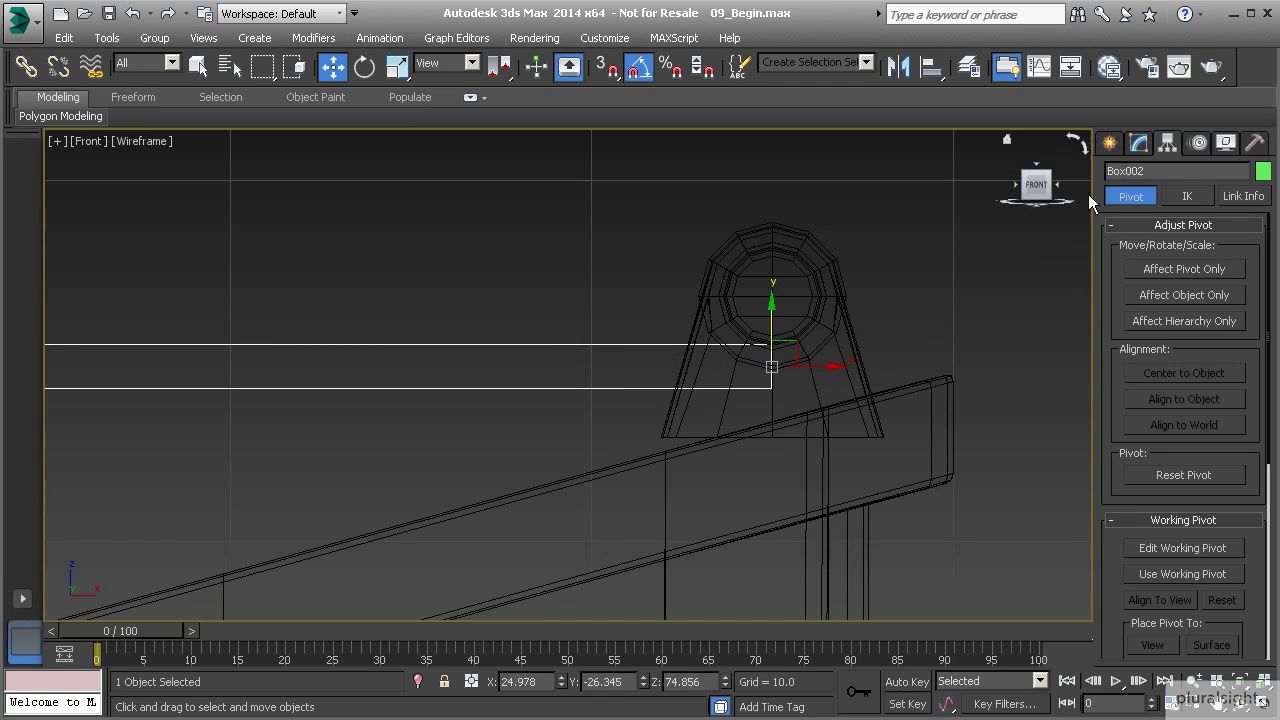
click(1114, 150)
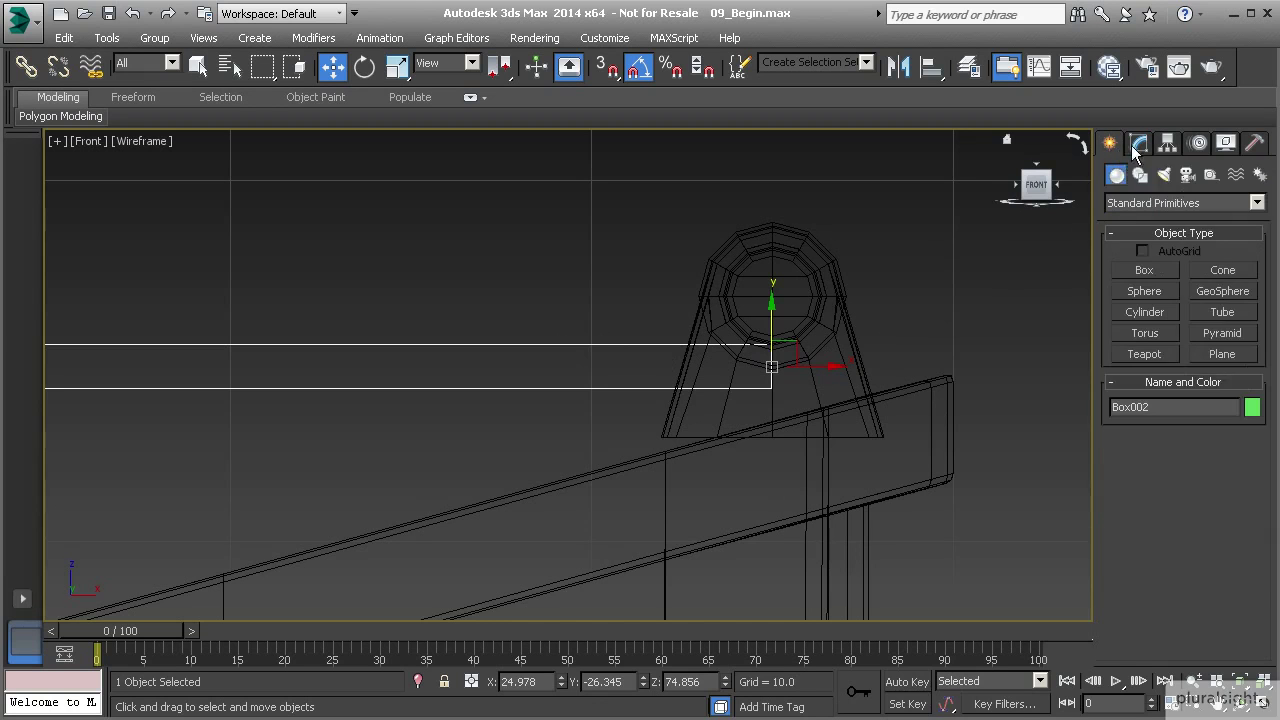
- Convert the lid box to an Editable Poly
click(1139, 145)
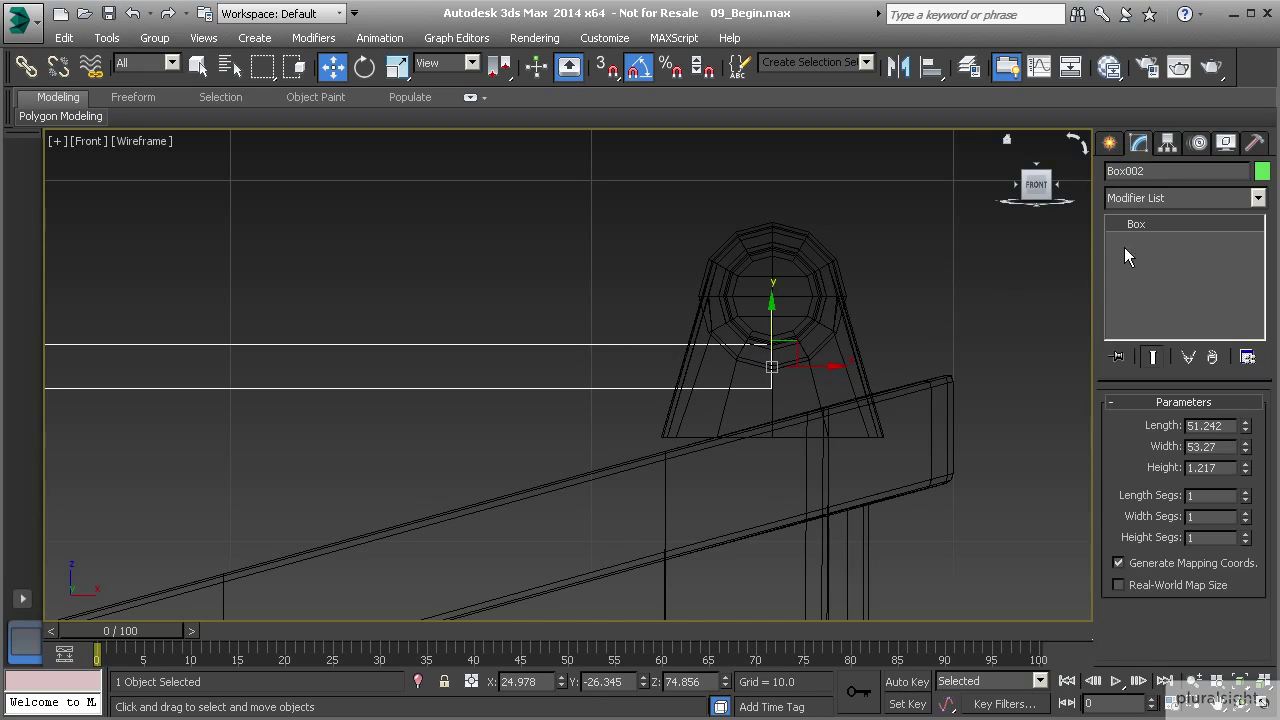
right_click(576, 371)
mouse_move(735, 558)
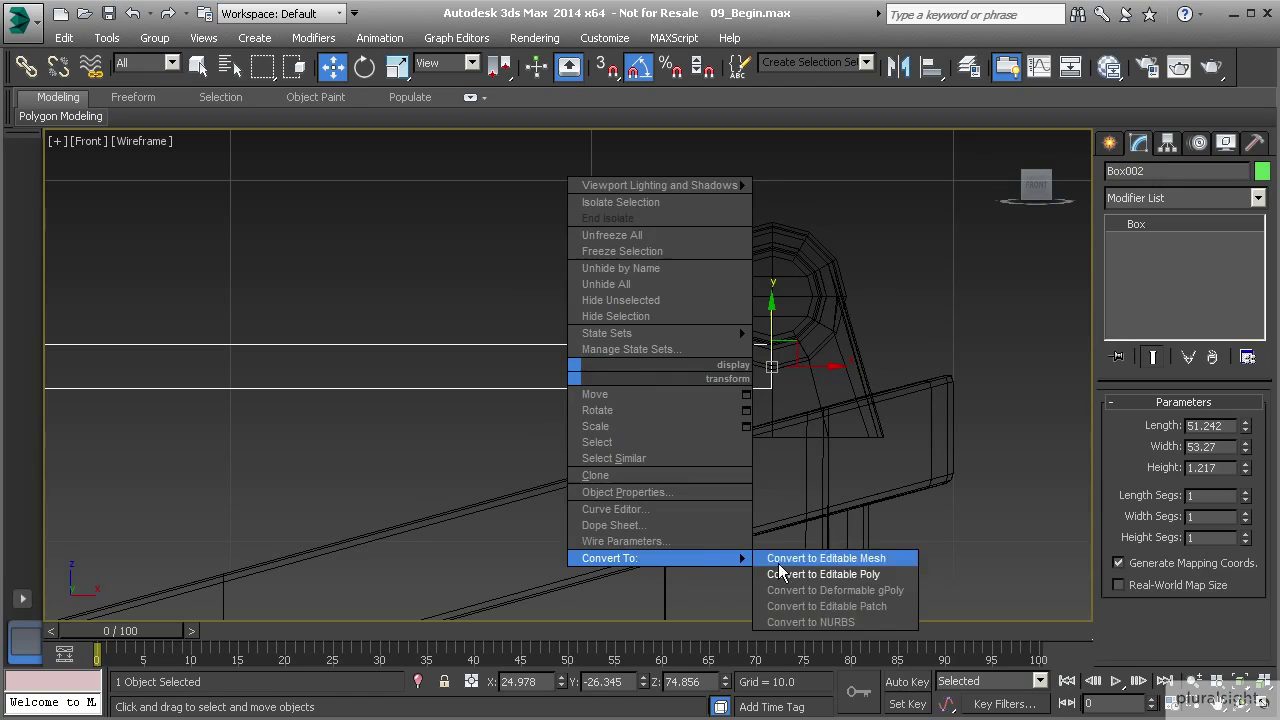
click(794, 575)
- Extend the lid past the hinge bar by moving its four hinge-side vertices to about X 28.24, and end vertex editing
click(1134, 425)
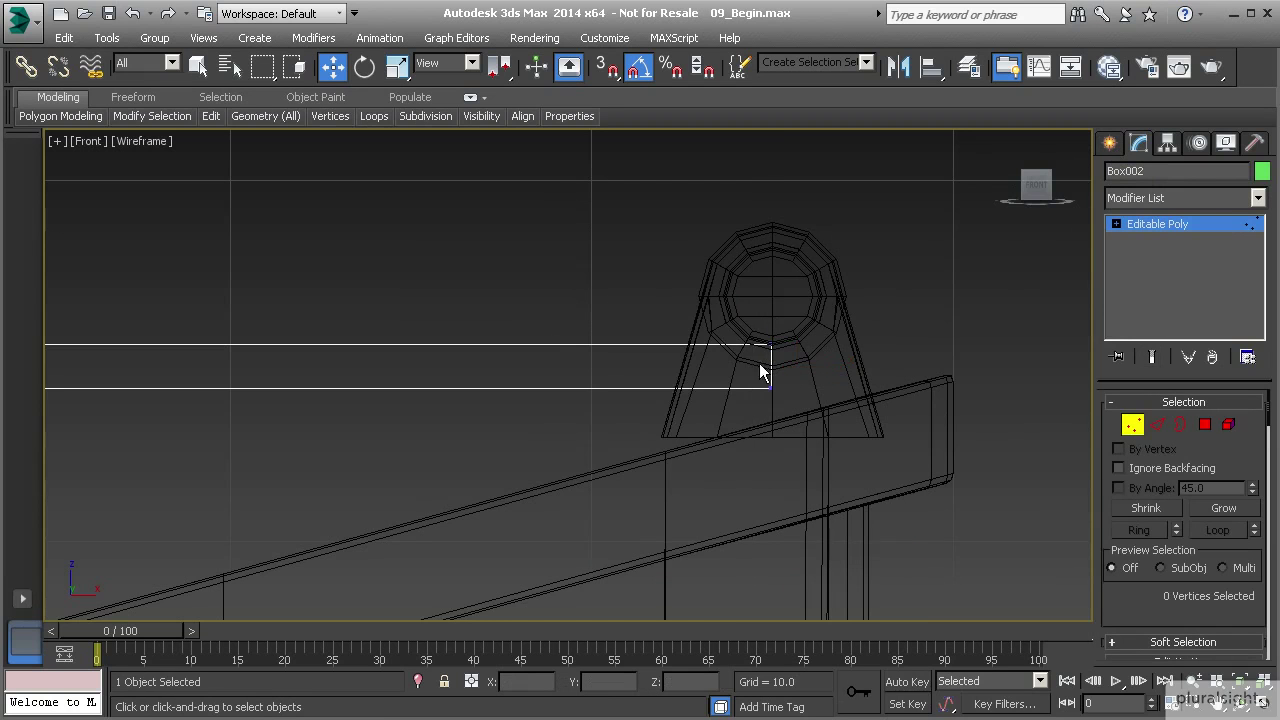
drag(800, 421, 800, 422)
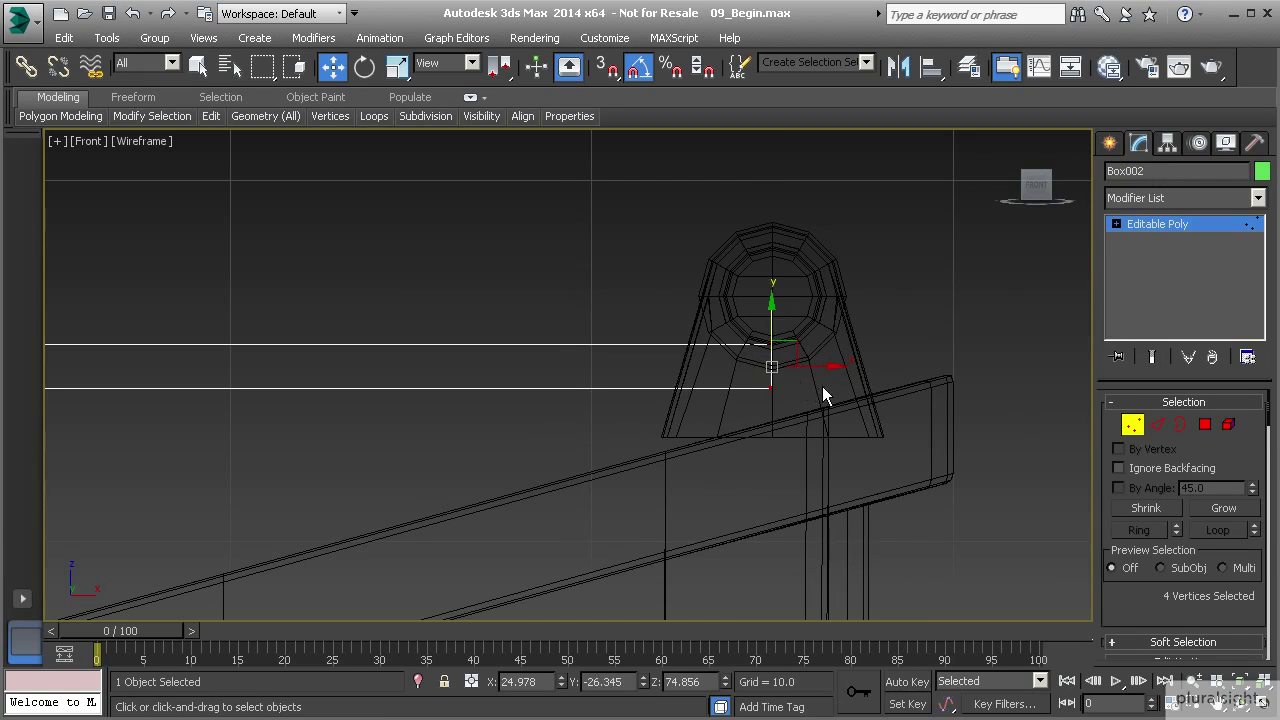
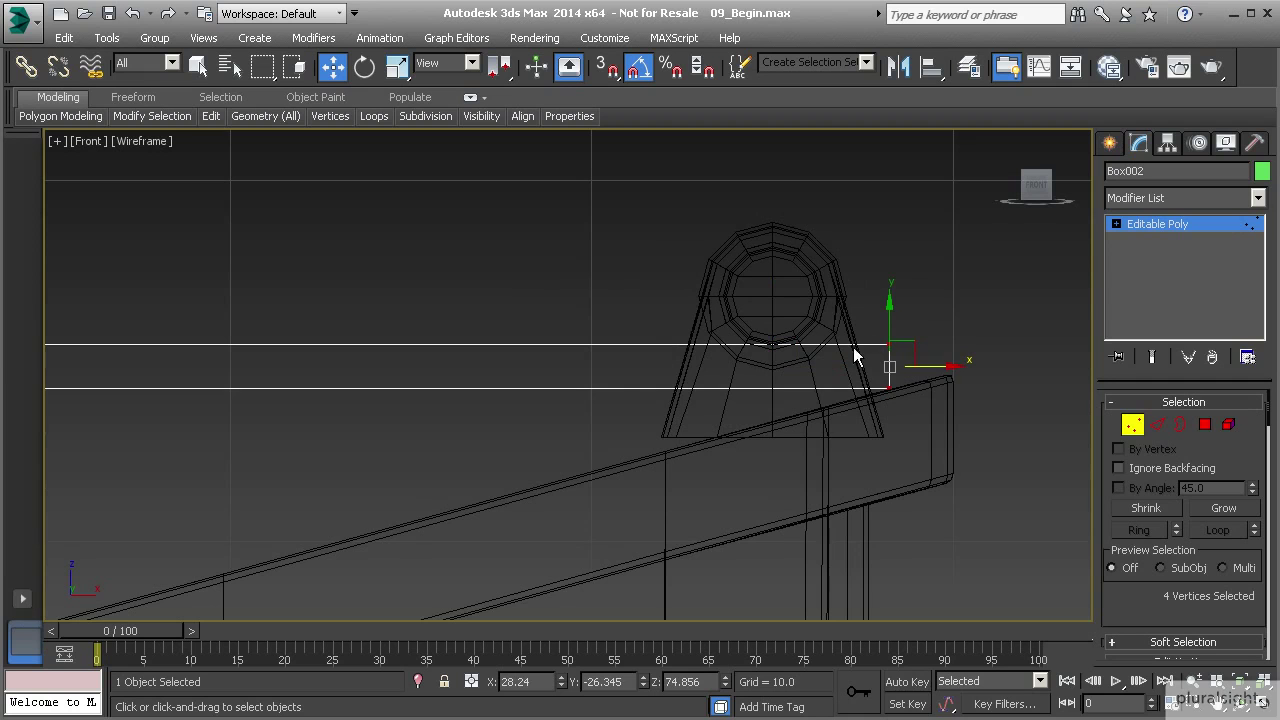
scroll(490, 356, down, 6)
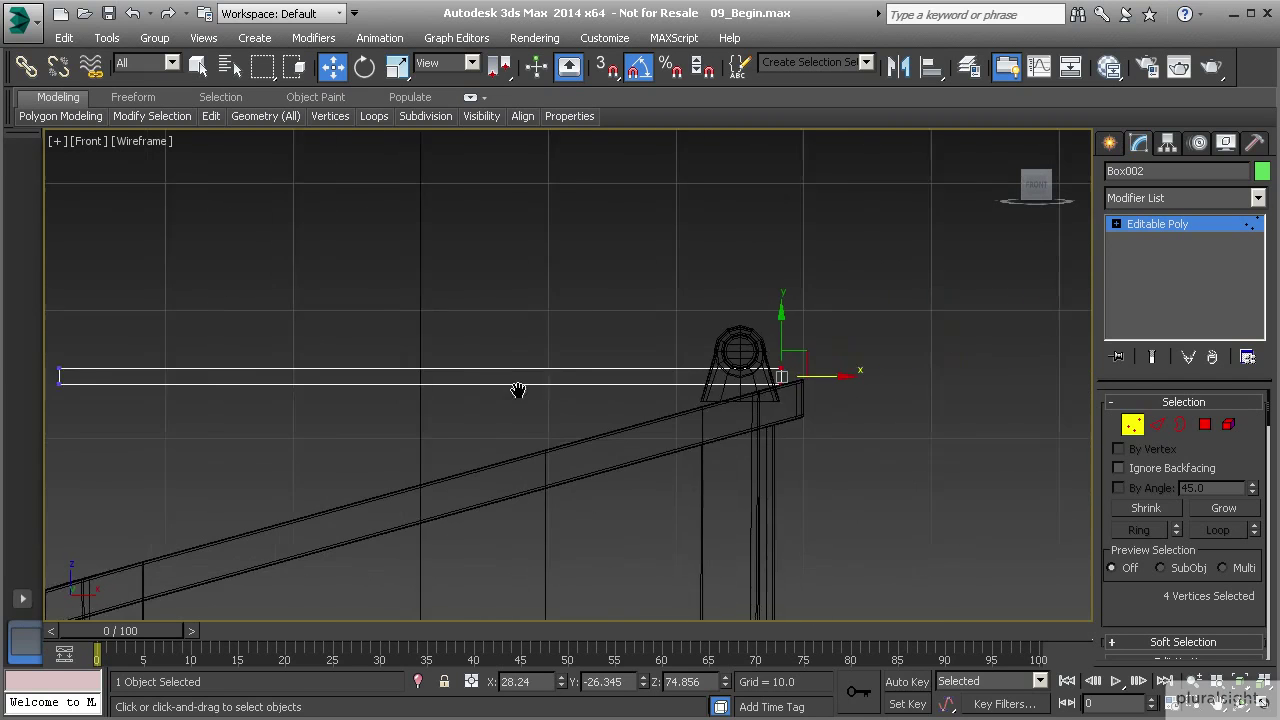
click(1122, 424)
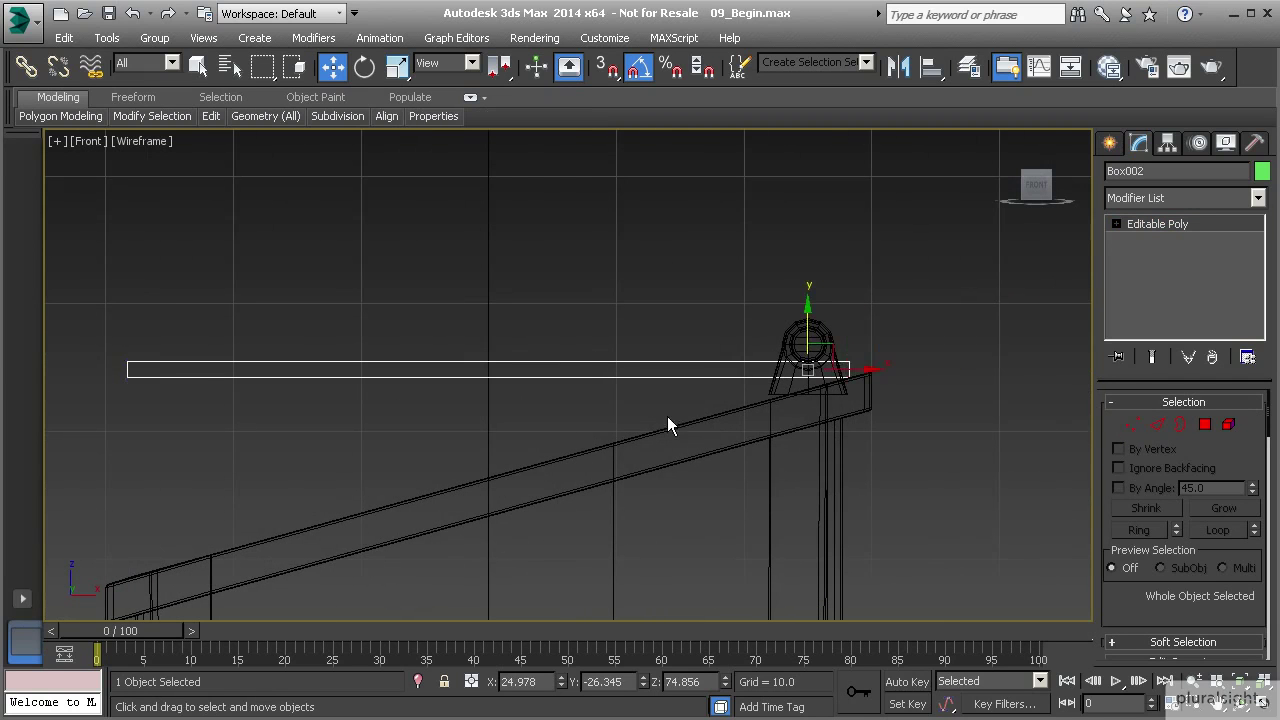
- Rotate the lid -15 degrees in Y about its hinge pivot so that it follows the slope of the dumpster's rim
key(z)
click(364, 66)
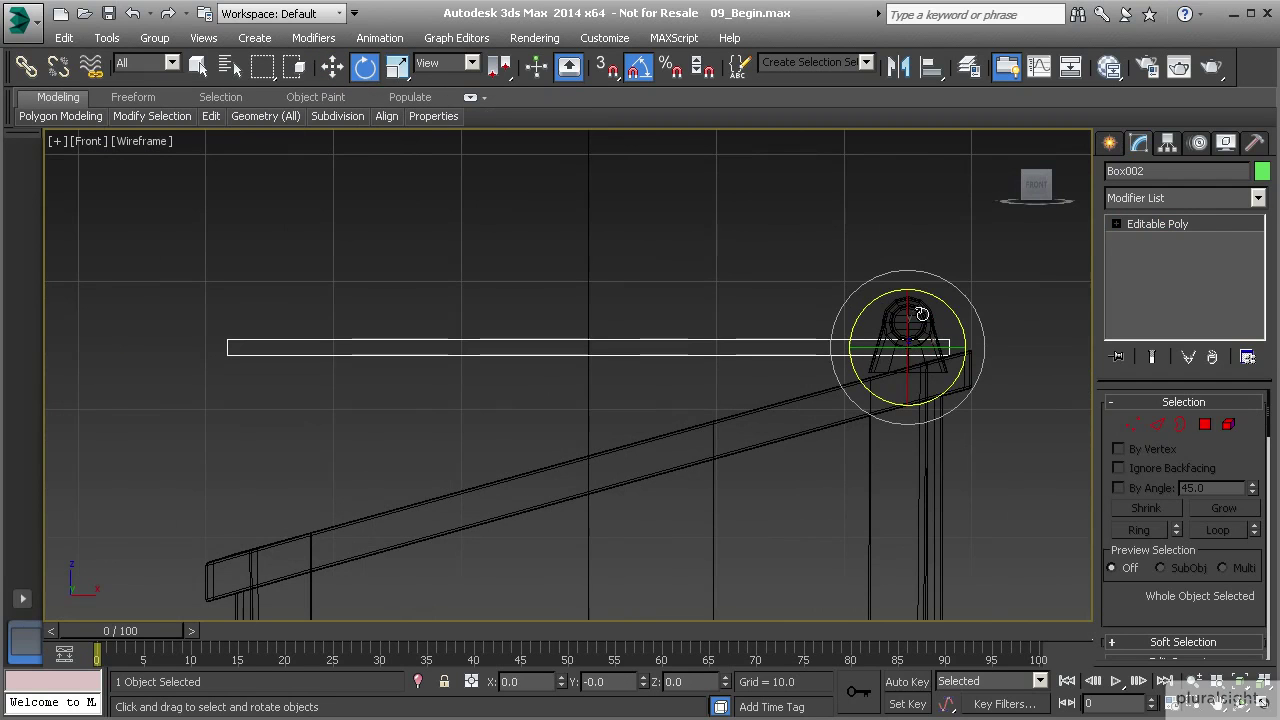
drag(942, 303, 933, 289)
middle_drag(249, 543, 288, 515)
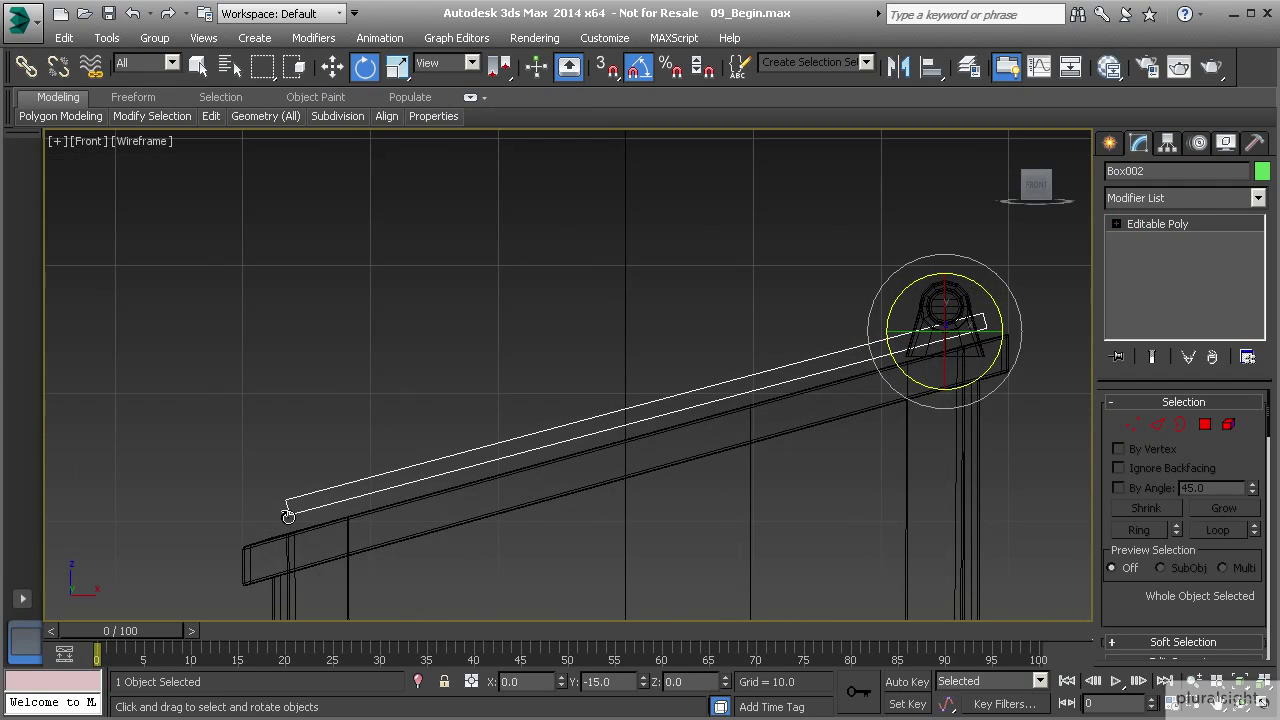
- Select only the polygon at the lid's low end using window selection in polygon mode, and activate the Move tool
click(1205, 424)
middle_drag(182, 499, 366, 471)
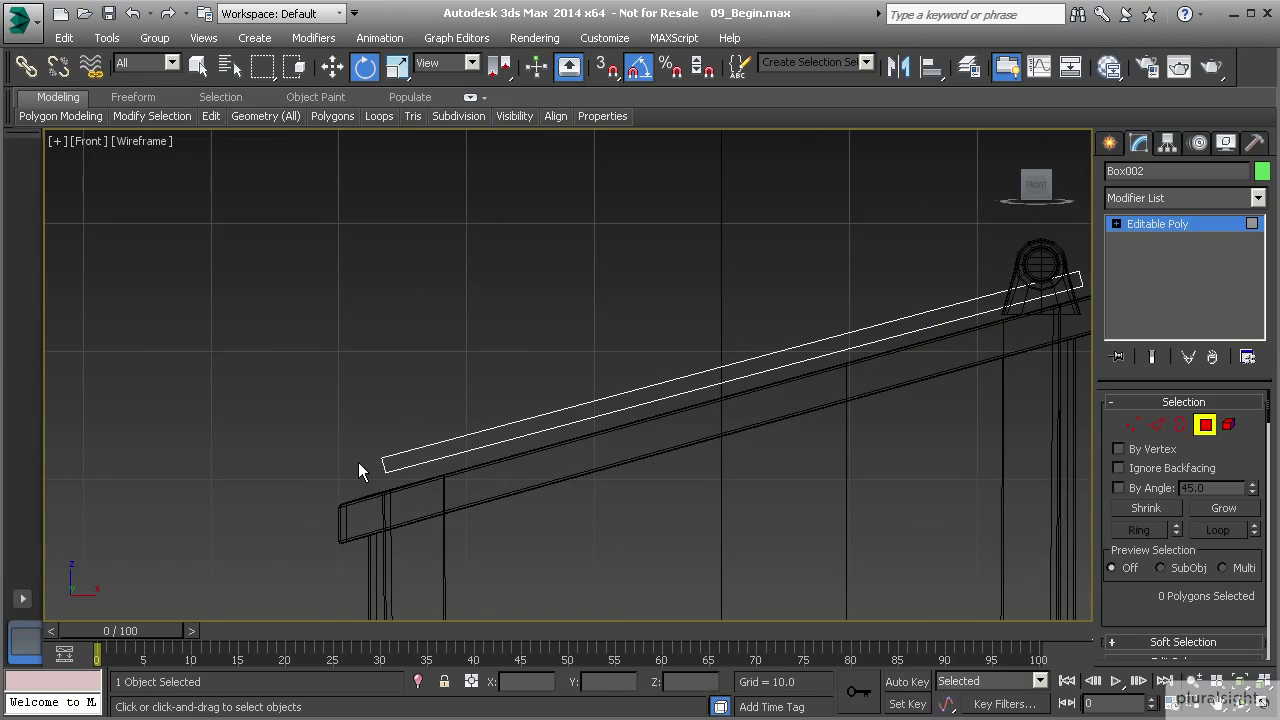
scroll(359, 466, up, 2)
click(394, 466)
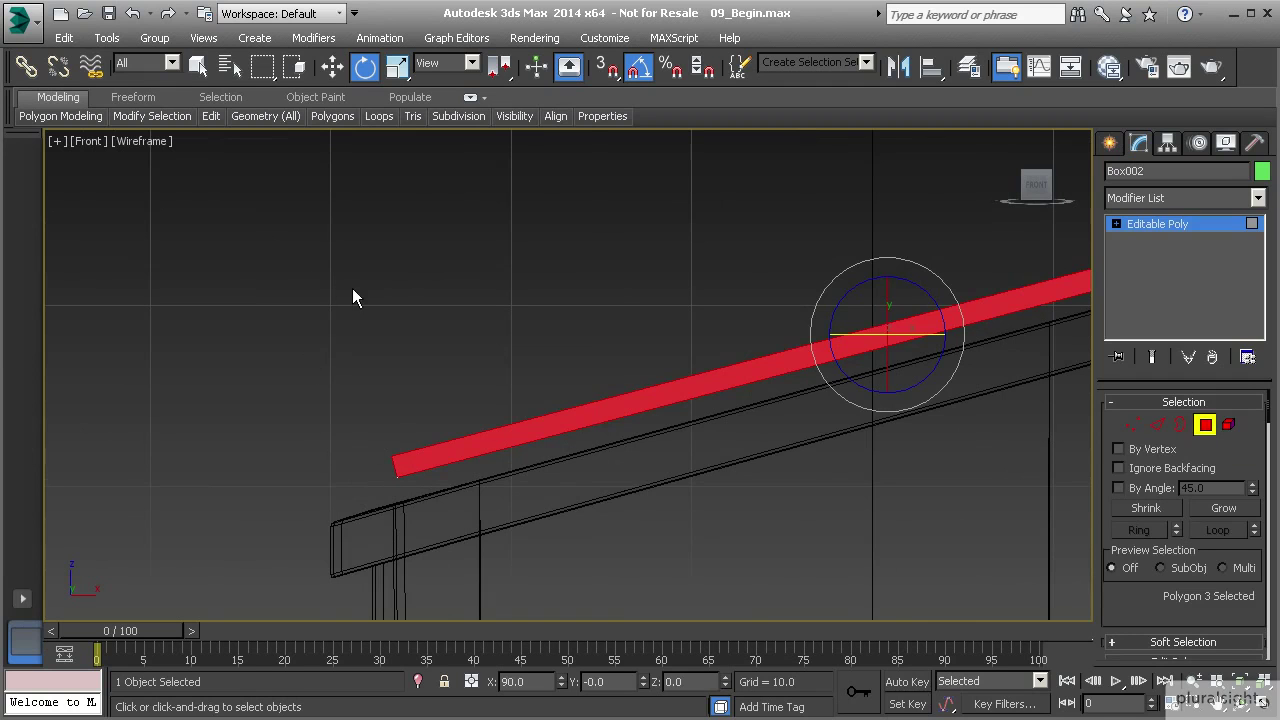
click(296, 67)
drag(434, 522, 434, 522)
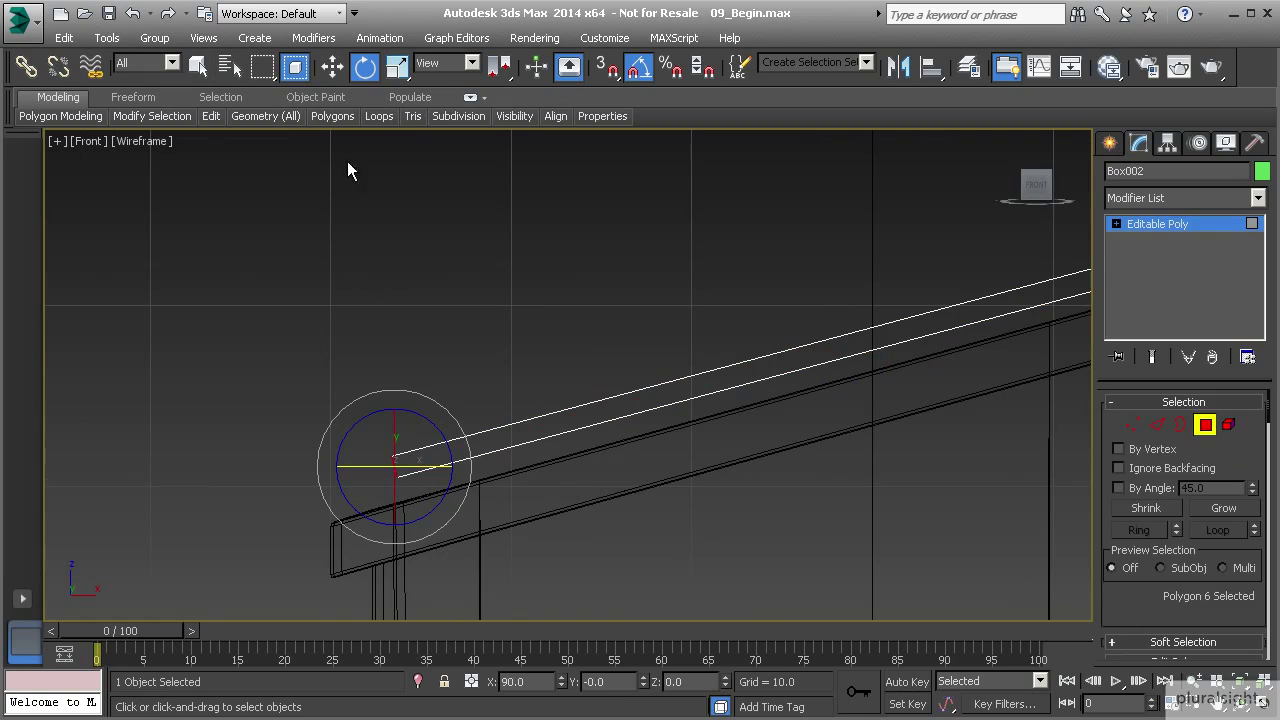
click(296, 67)
drag(317, 413, 450, 540)
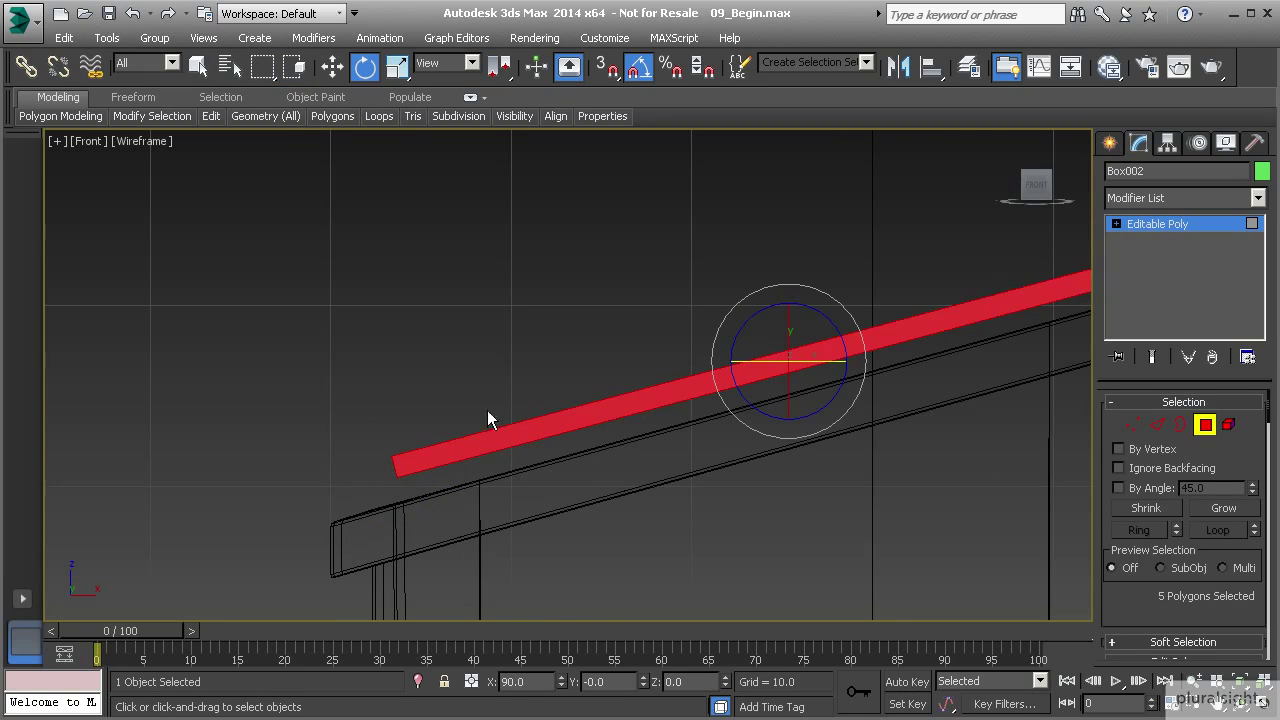
click(294, 67)
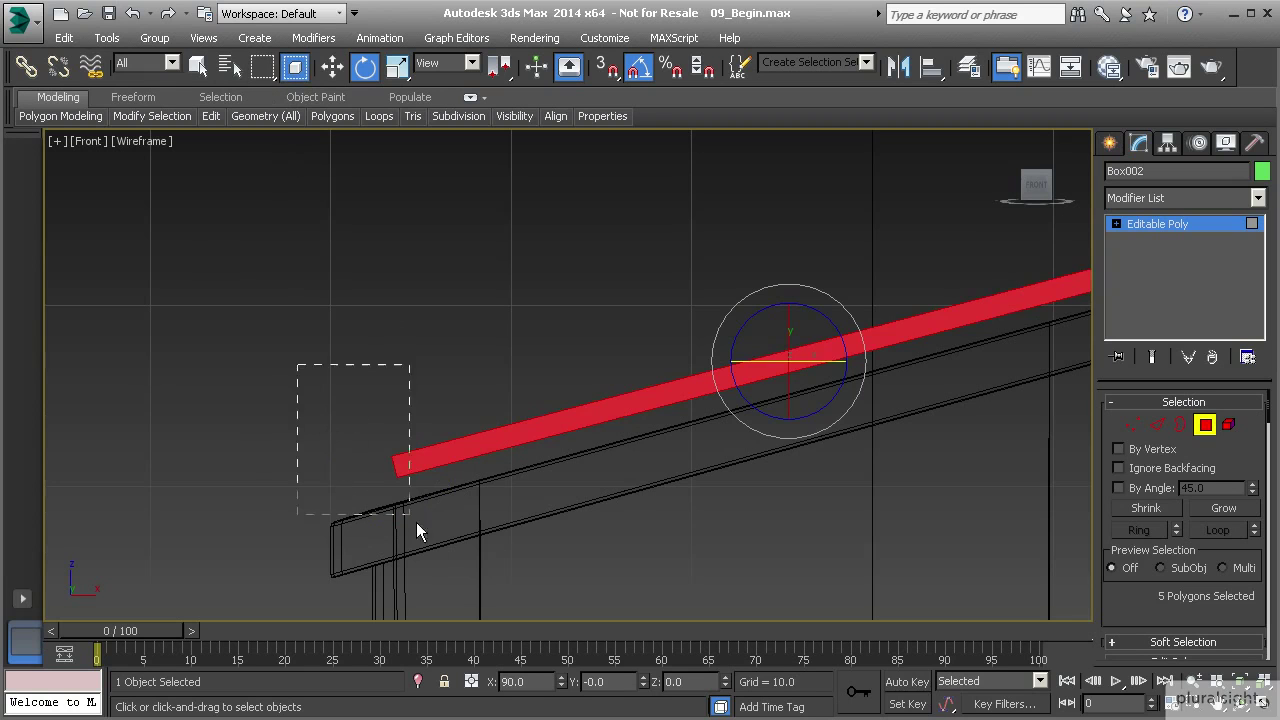
drag(344, 450, 446, 568)
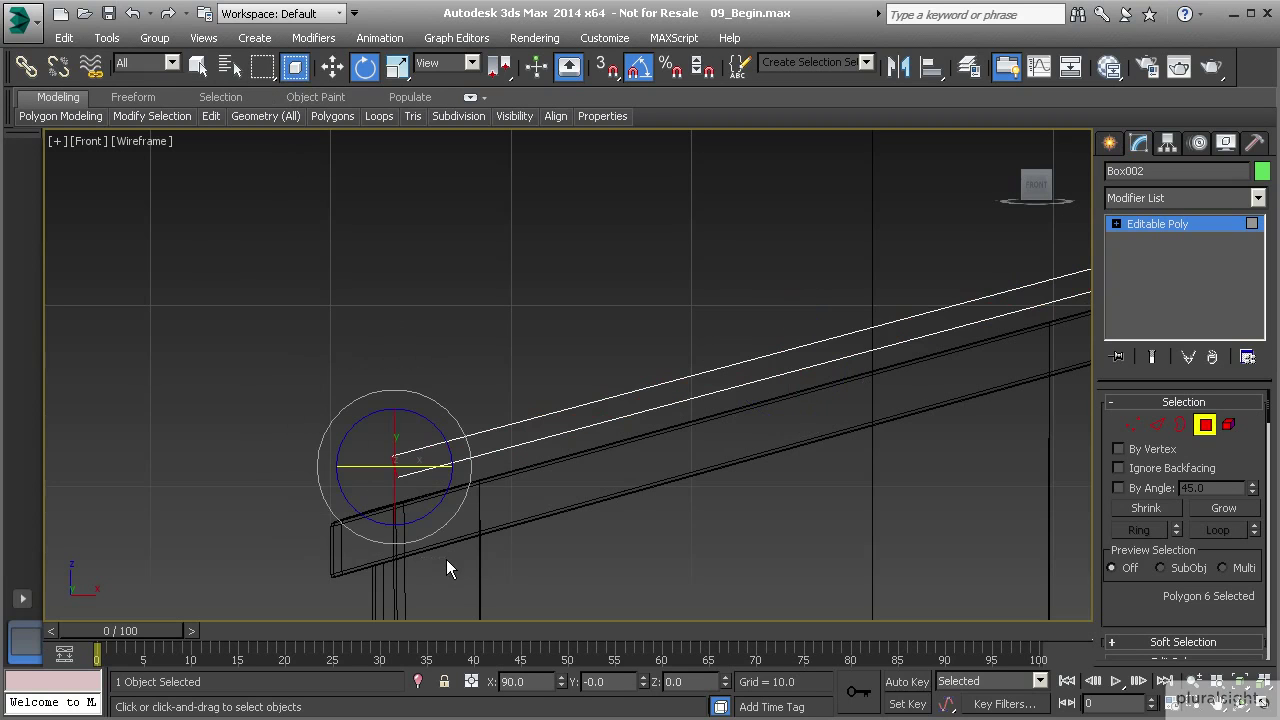
click(332, 76)
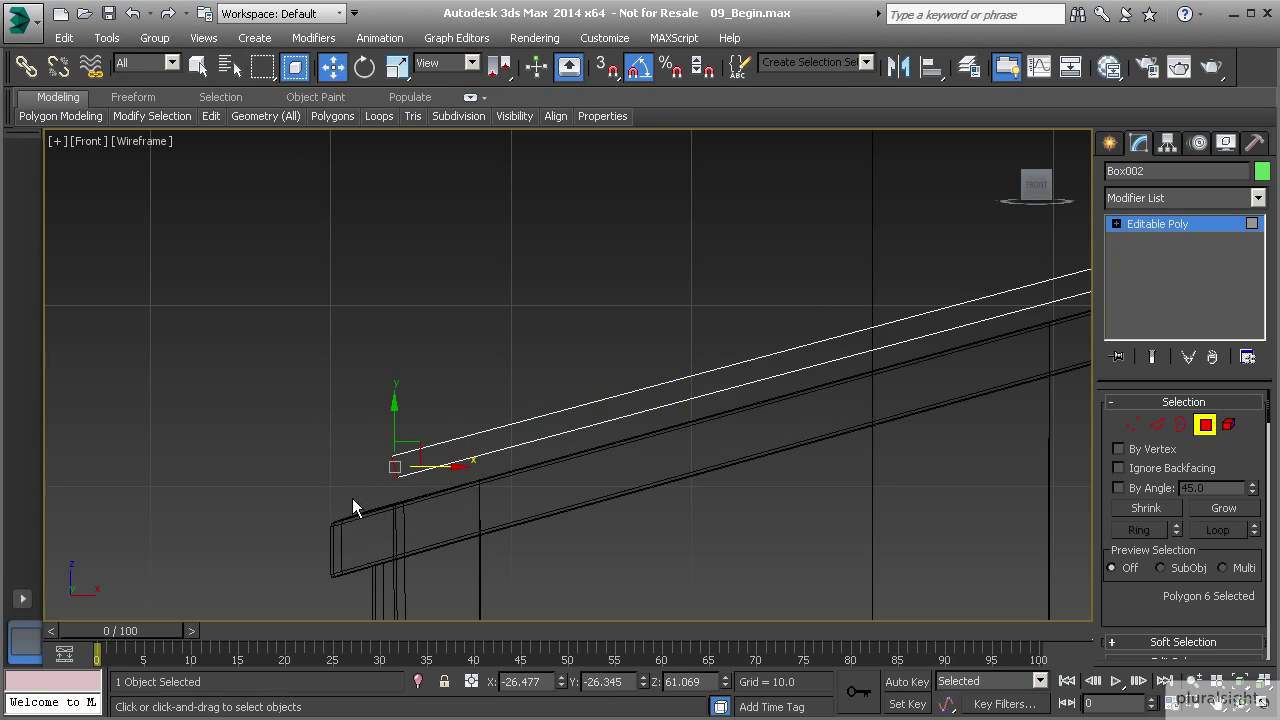
- Try moving the low-end polygon horizontally to about X -34.884 in View coordinates, and undo the move
drag(441, 467, 288, 457)
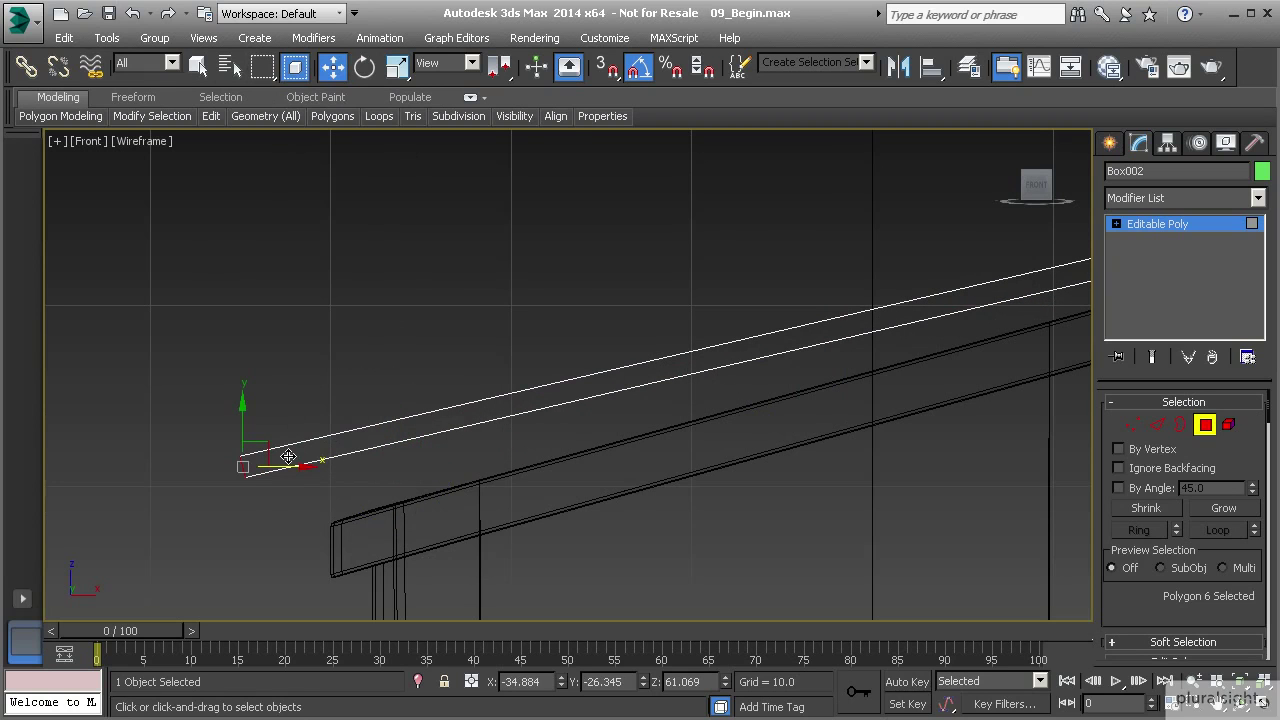
middle_drag(621, 433, 450, 500)
key(ctrl+z)
middle_drag(345, 452, 618, 361)
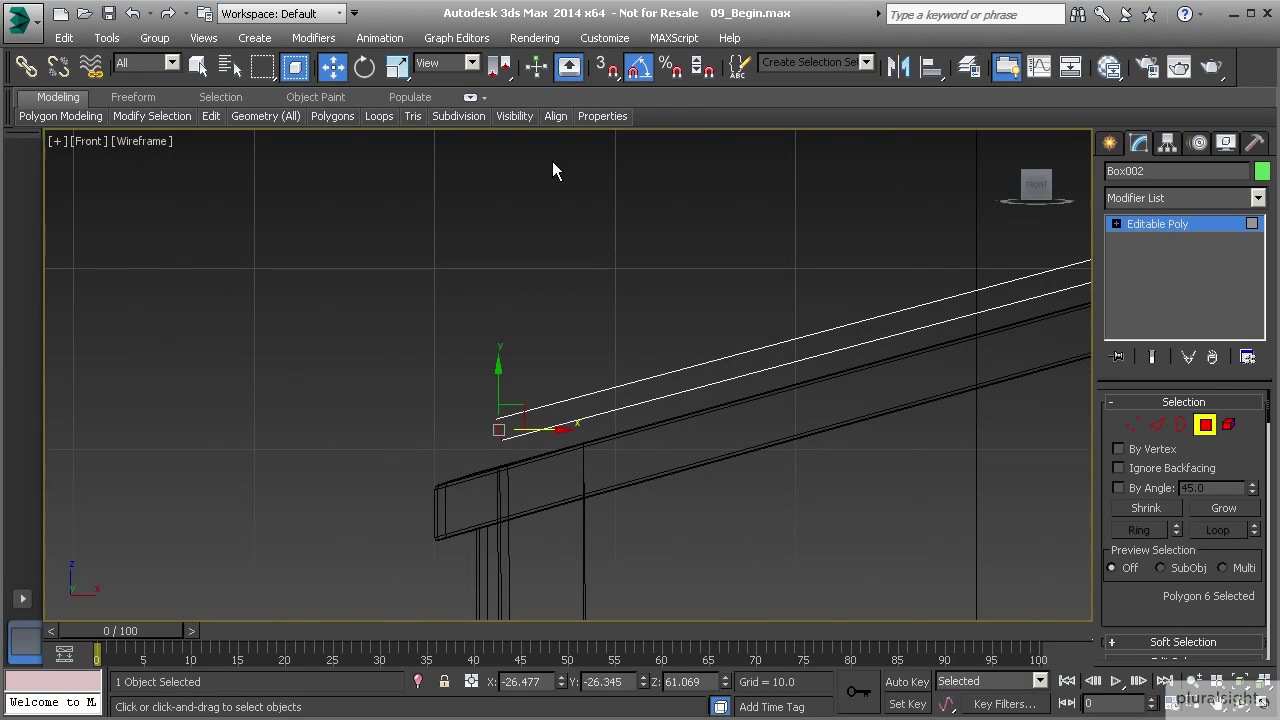
- Lengthen the lid along its slope by moving the low-end polygon in Local coordinates to about X -29.341, Z 60.302
click(470, 63)
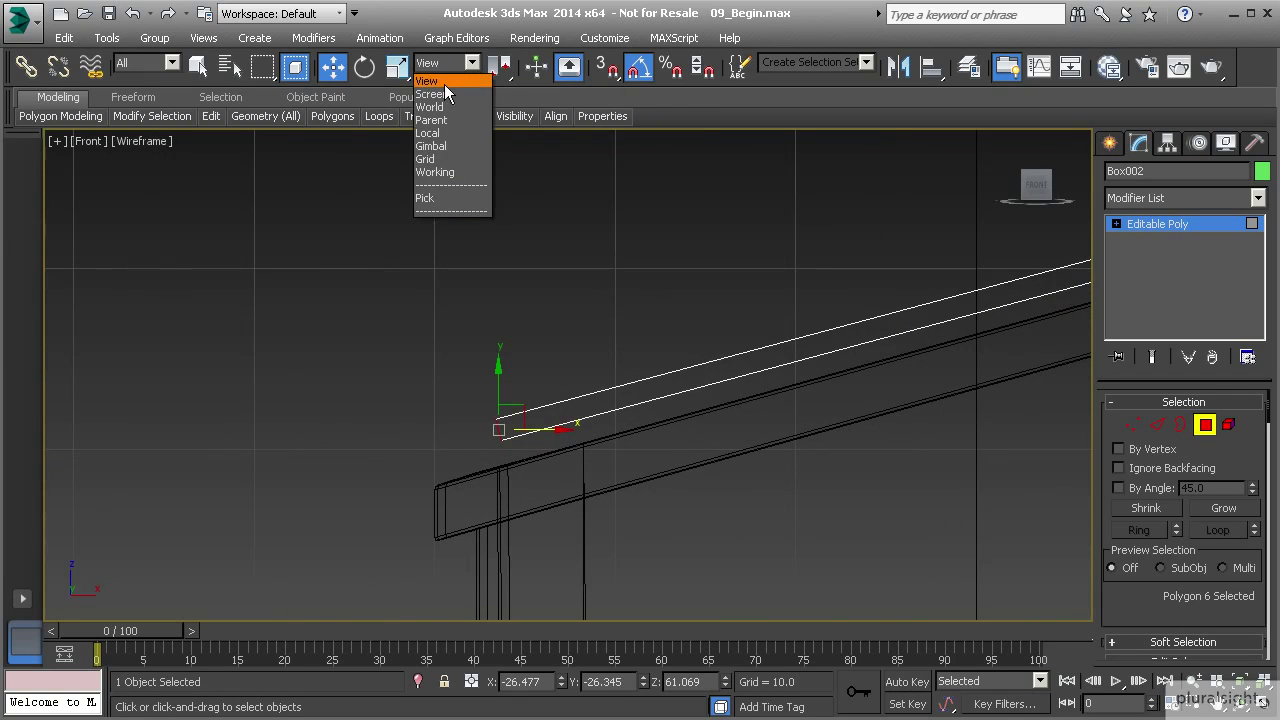
click(430, 133)
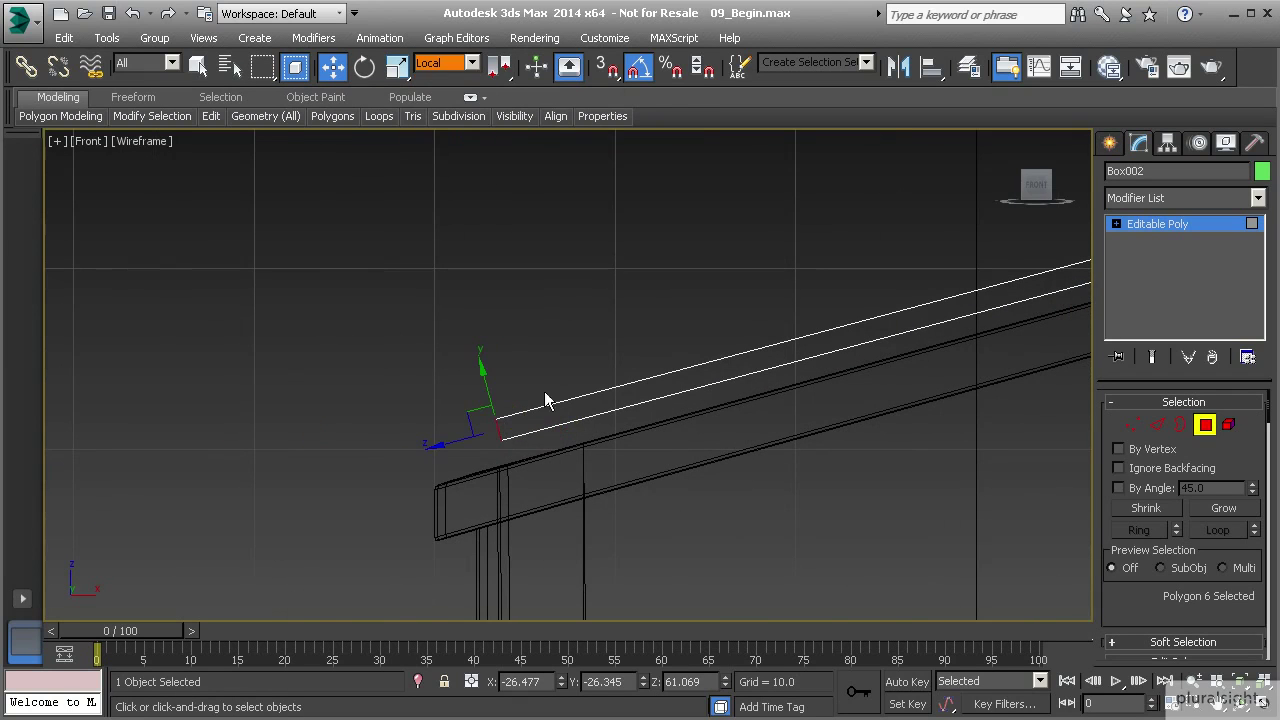
drag(452, 444, 400, 465)
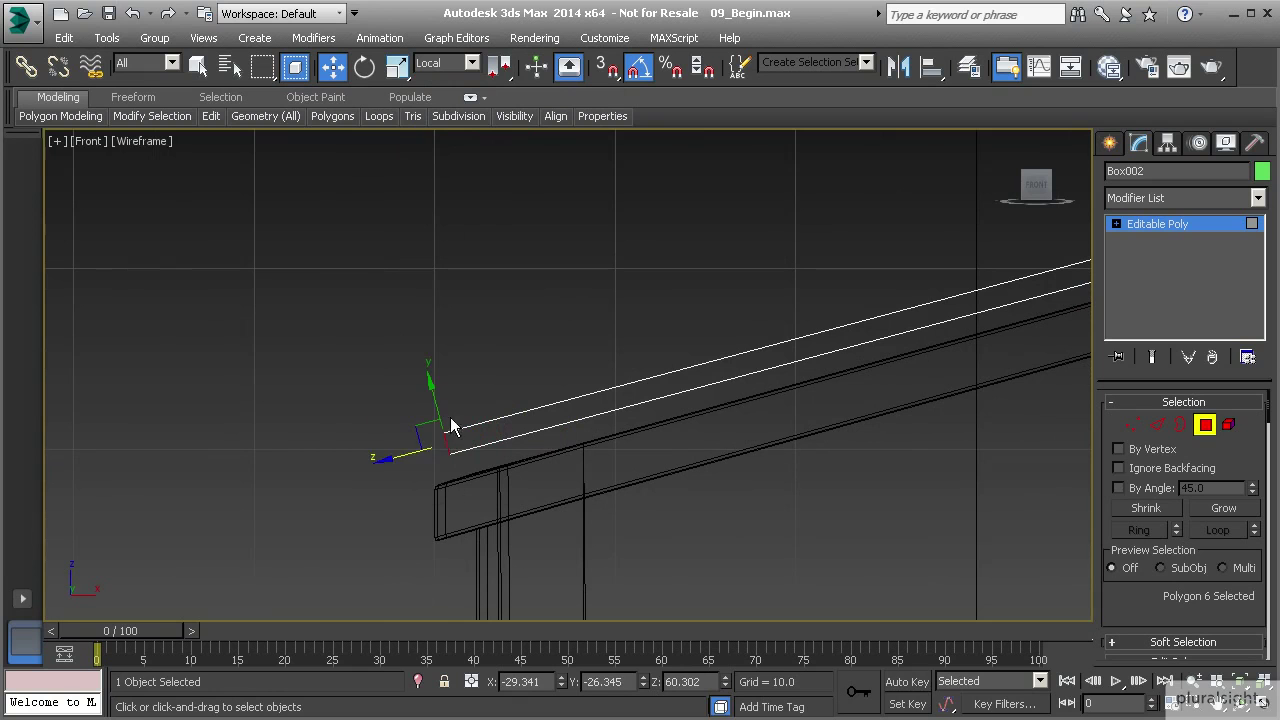
middle_drag(578, 409, 400, 436)
scroll(622, 425, down, 3)
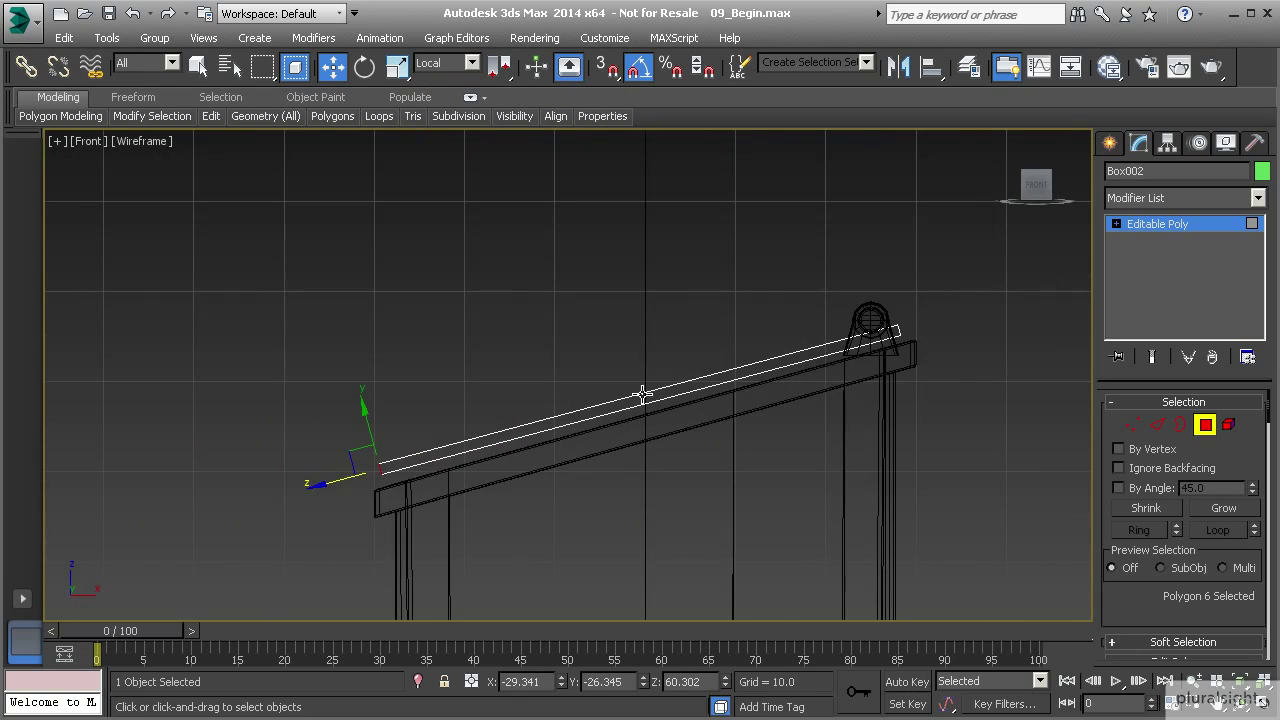
- Show the lid in a shaded Perspective view with edged faces, and end polygon editing
key(p)
scroll(488, 450, up, 5)
mouse_move(488, 450)
middle_down()
mouse_move(637, 463)
mouse_move(557, 463)
mouse_move(552, 512)
mouse_move(534, 517)
mouse_move(600, 508)
mouse_move(580, 520)
middle_up()
key(F3)
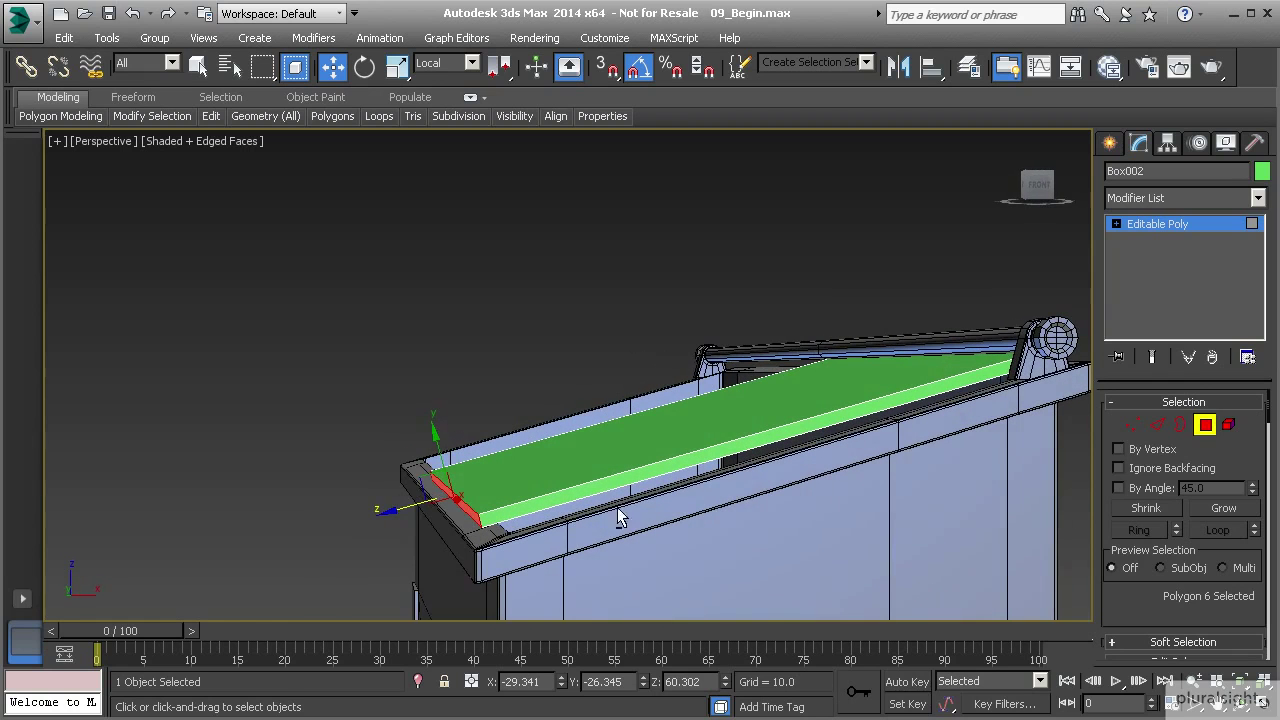
click(1208, 427)
mouse_move(696, 475)
alt+middle_down()
mouse_move(645, 462)
mouse_move(677, 451)
mouse_move(546, 471)
mouse_move(717, 469)
mouse_move(719, 480)
alt+middle_up()
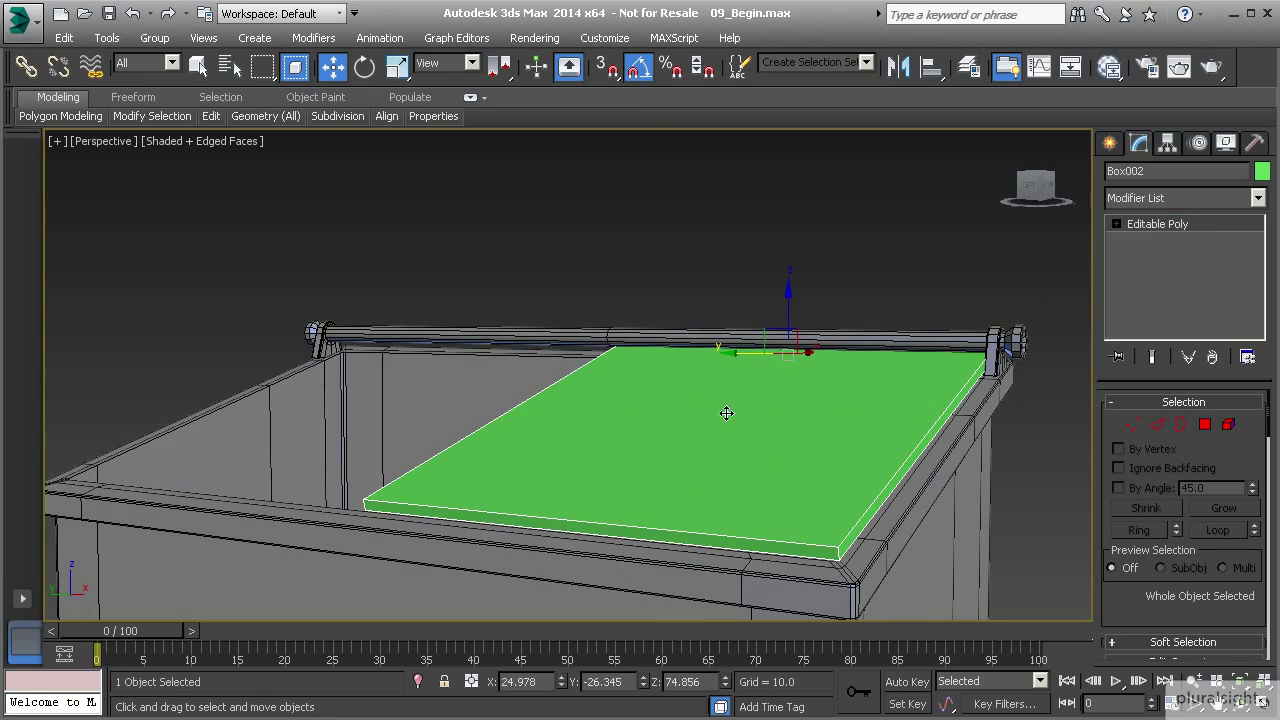
- Inspect the lid's underside and sides against the dumpster rim in polygon mode, leaving no polygon selected
click(1205, 424)
click(600, 528)
alt+middle_drag(571, 423, 552, 463)
scroll(800, 410, up, 5)
click(450, 450)
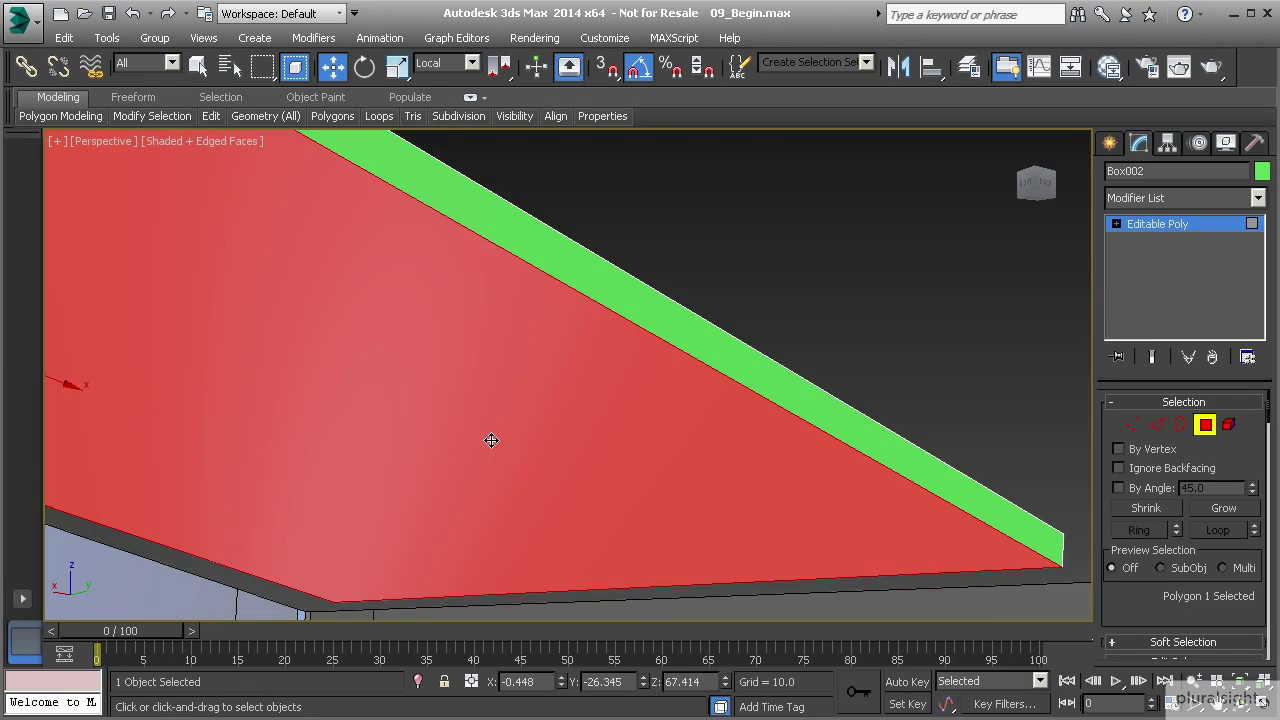
alt+click(491, 440)
alt+middle_drag(803, 451, 828, 508)
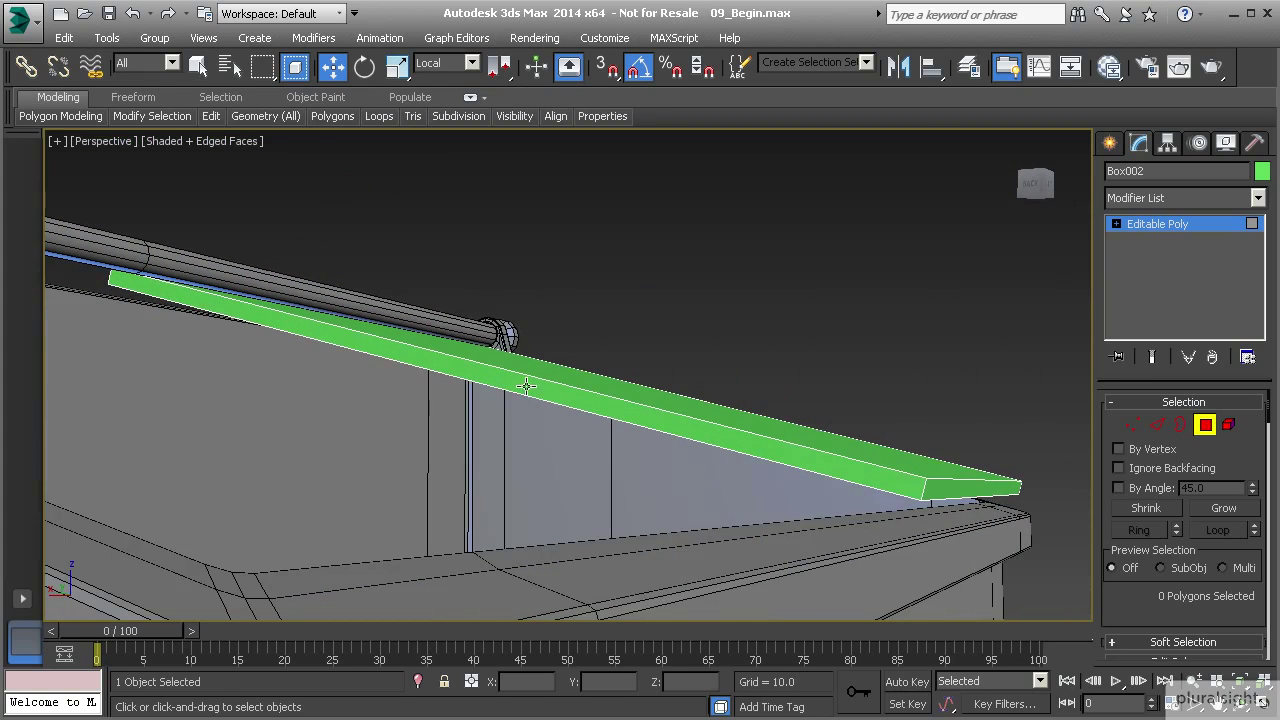
alt+middle_drag(628, 420, 660, 448)
scroll(620, 480, up, 5)
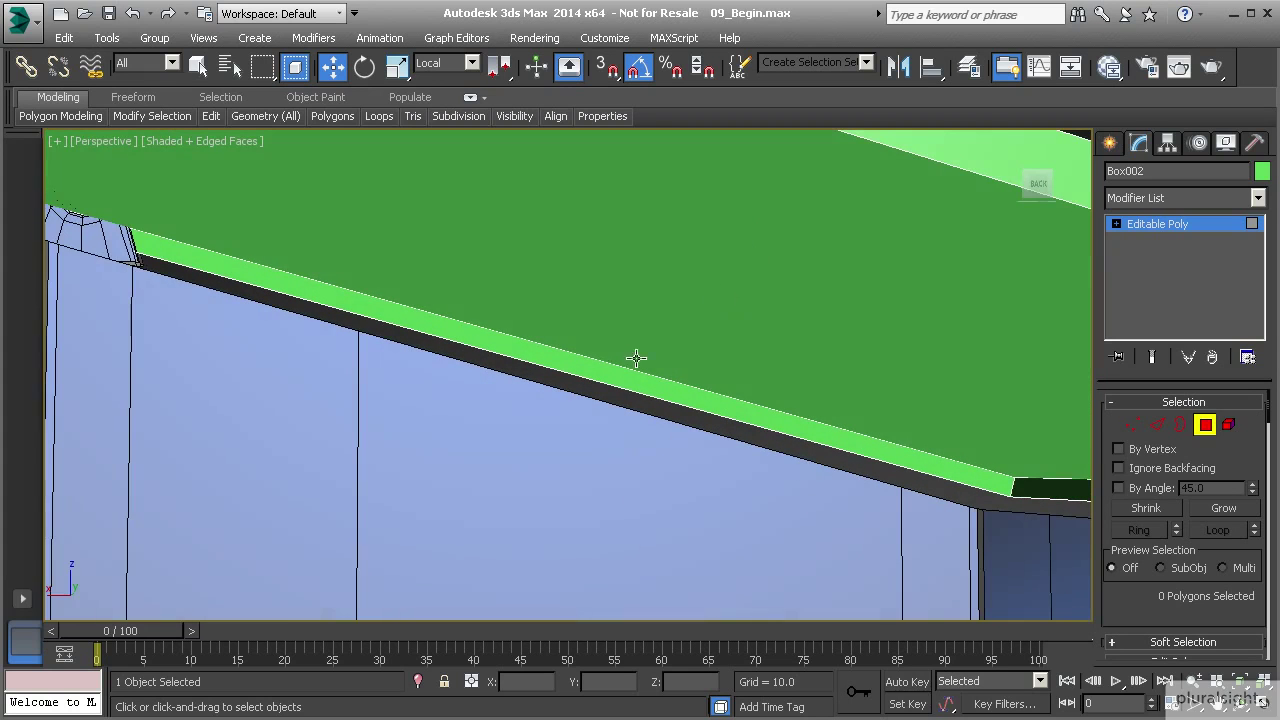
alt+middle_drag(775, 308, 765, 327)
alt+middle_drag(760, 397, 623, 434)
scroll(651, 418, down, 6)
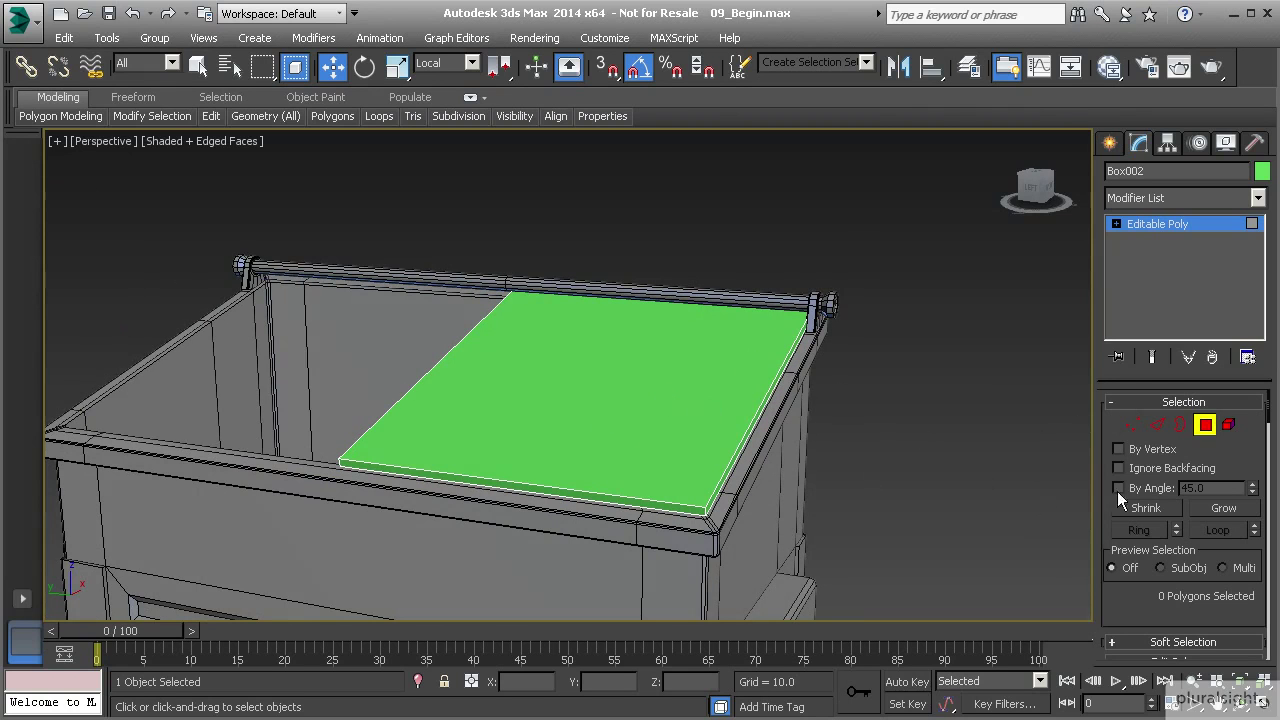
- Select the ring of edges parallel to the lid's low-end edge
click(1157, 424)
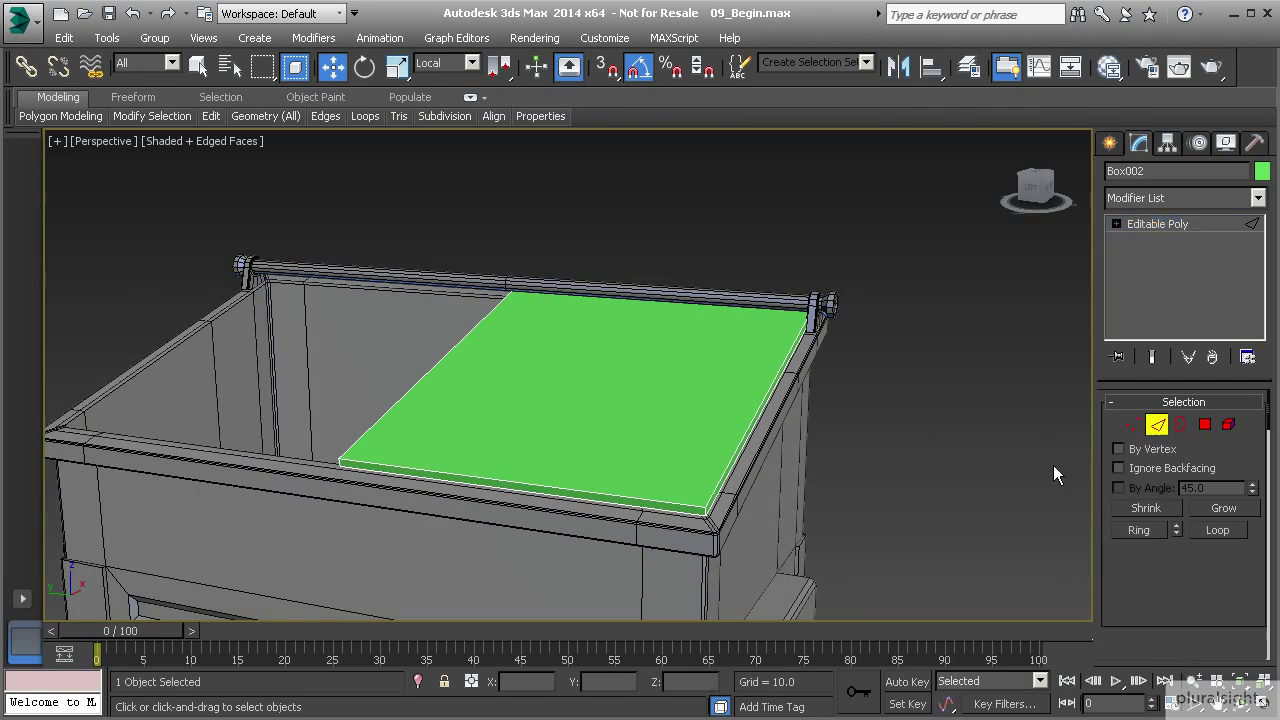
click(531, 483)
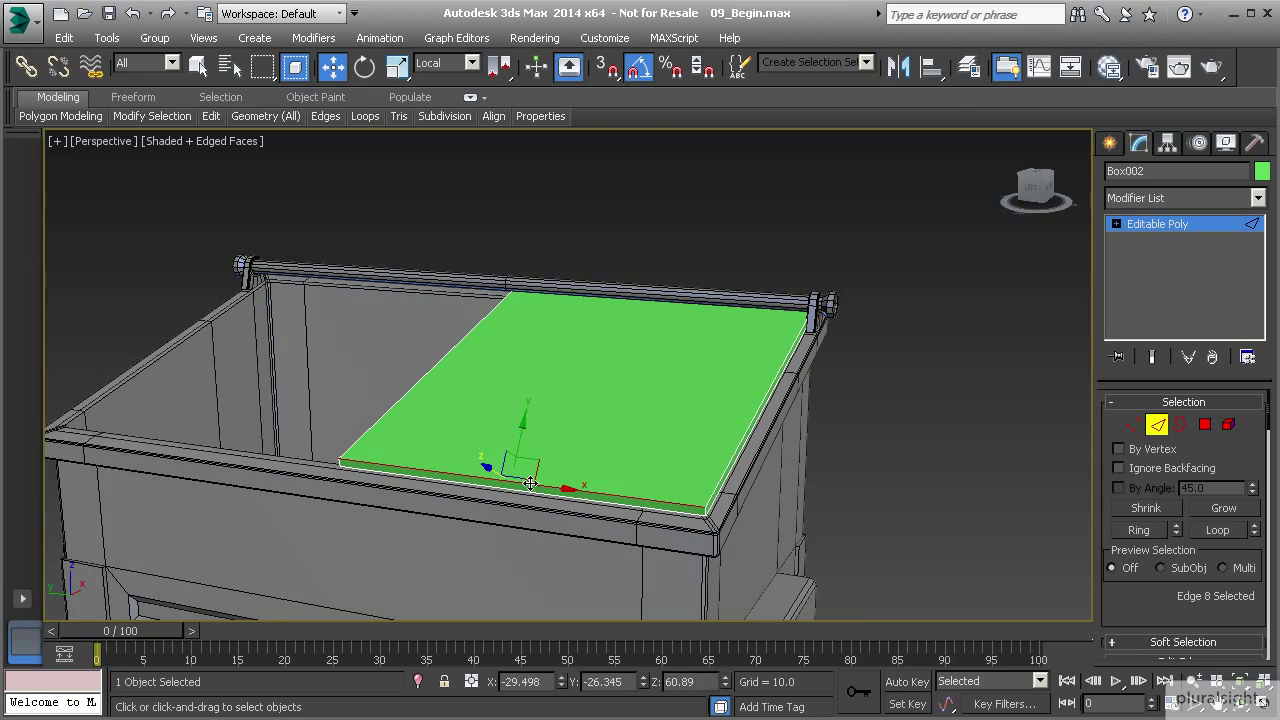
click(1137, 530)
- Connect the ring of edges parallel to the lid's low-end edge, setting the number of segments to 6
scroll(1180, 600, down, 5)
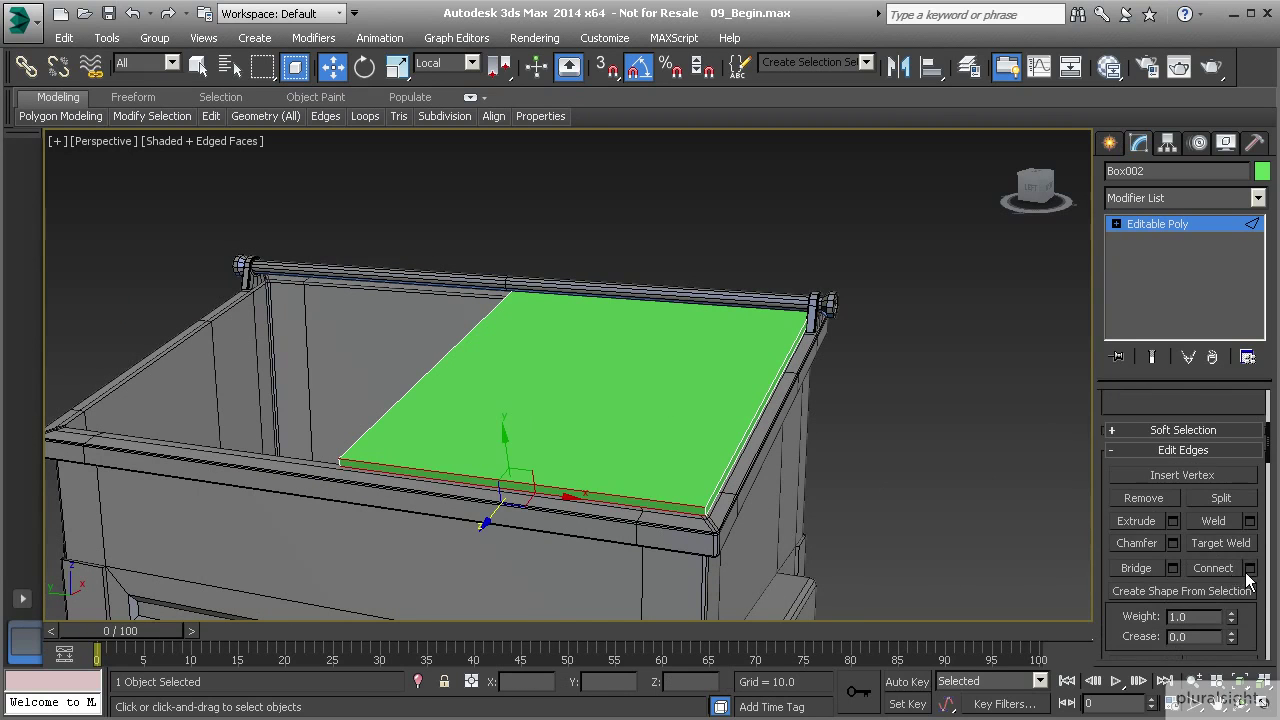
click(1249, 567)
mouse_move(430, 428)
alt+middle_down()
mouse_move(485, 431)
mouse_move(432, 450)
alt+middle_up()
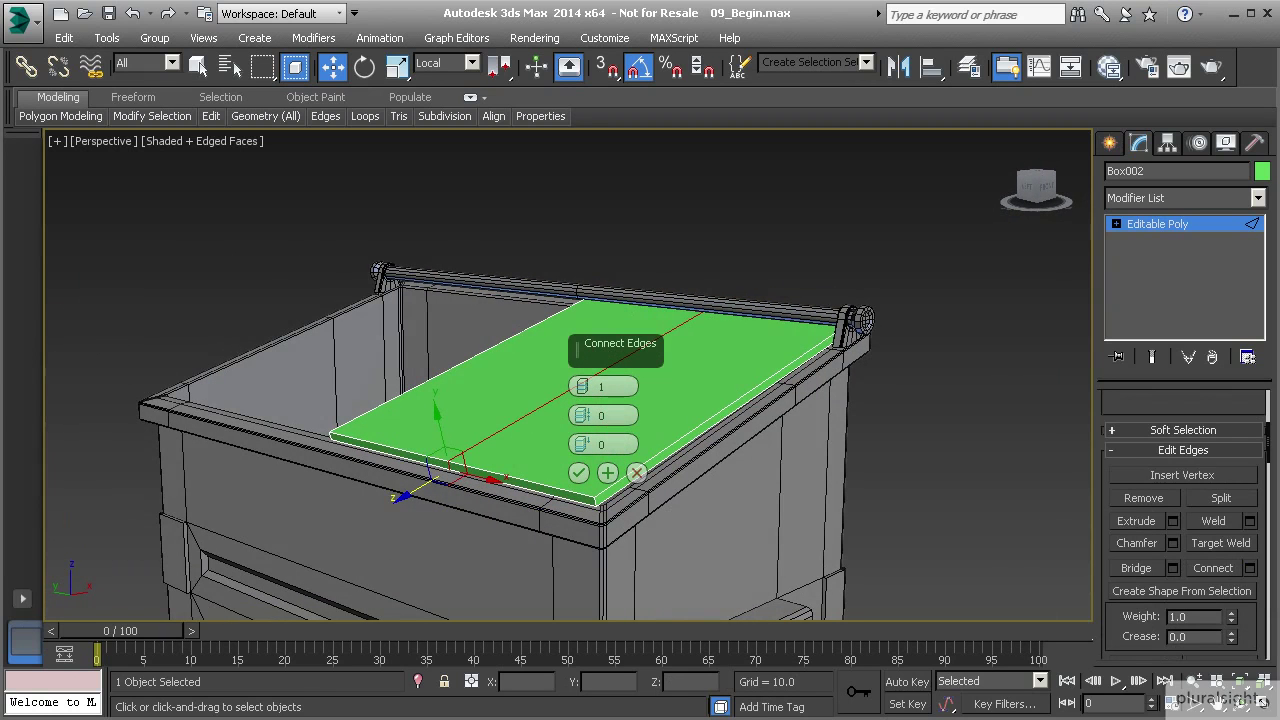
key(Return)
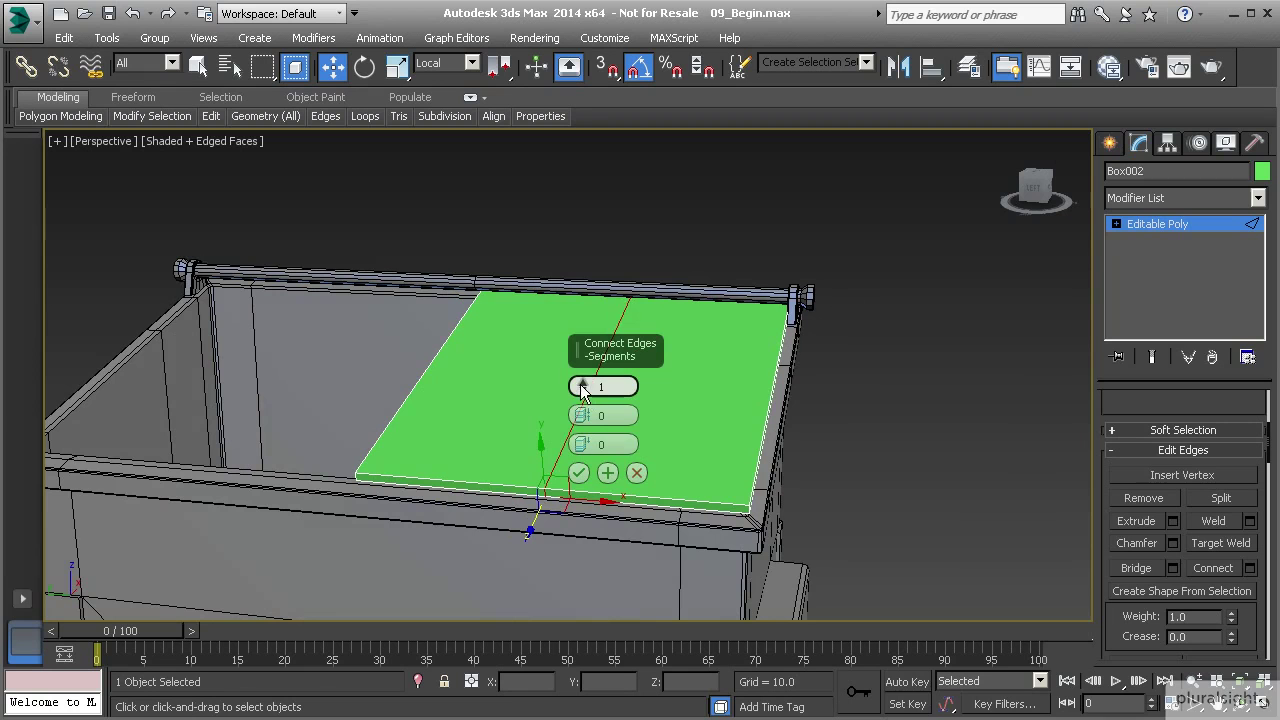
click(583, 386)
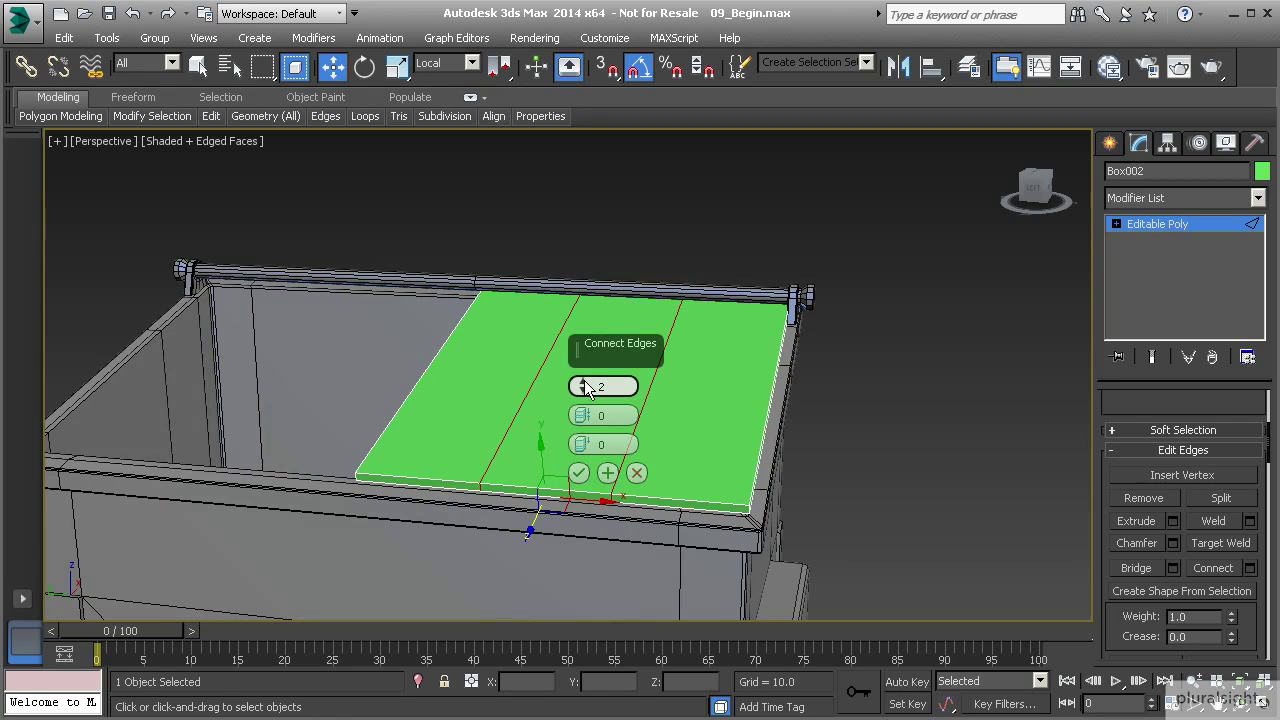
click(583, 386)
click(583, 386)
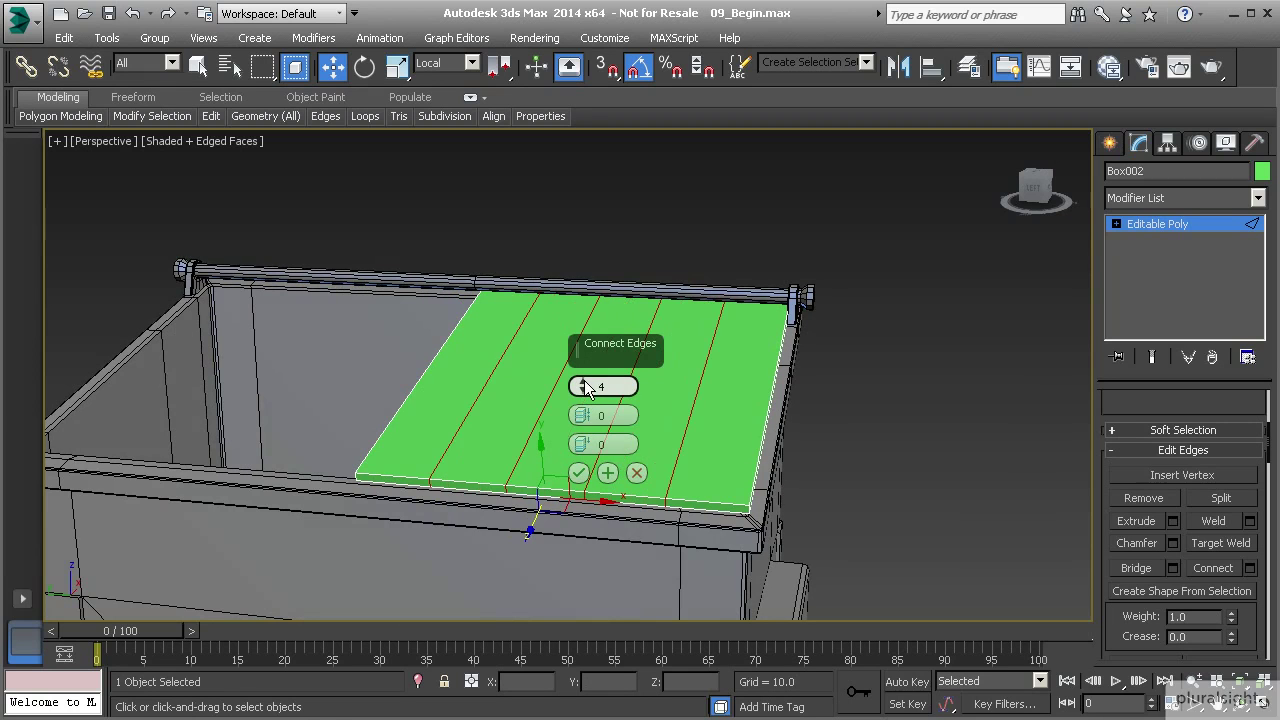
click(583, 386)
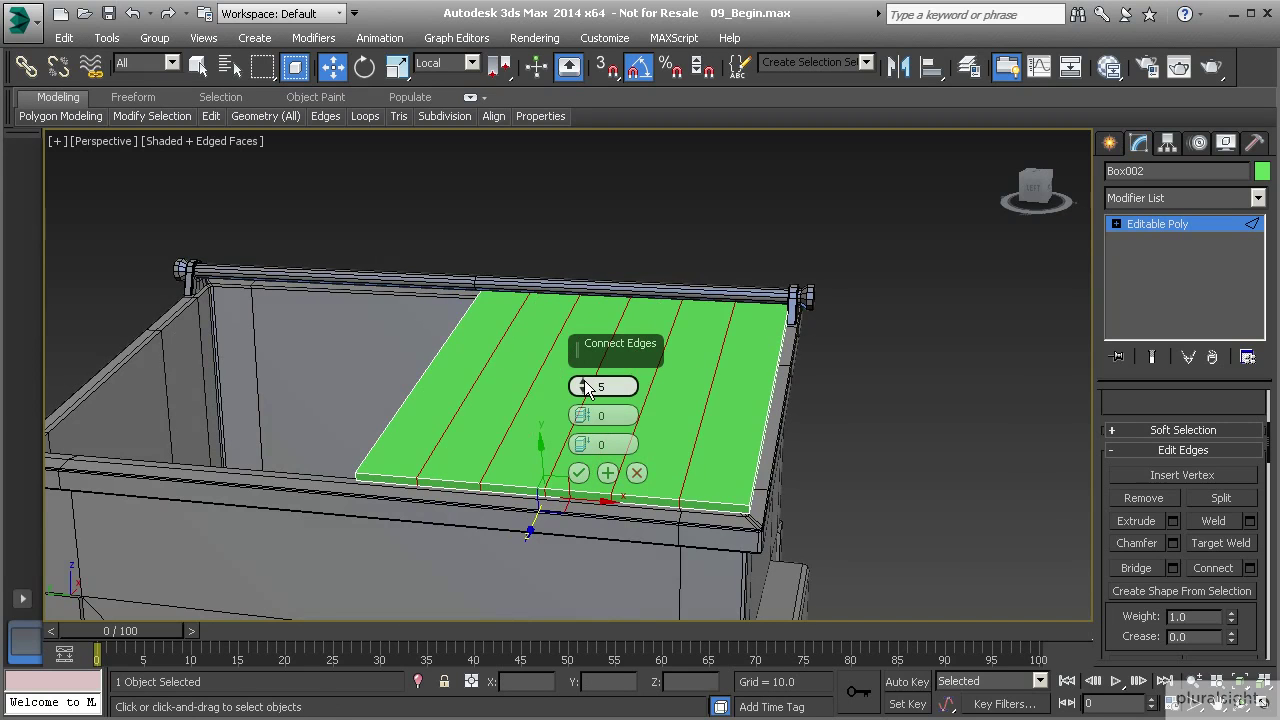
click(583, 386)
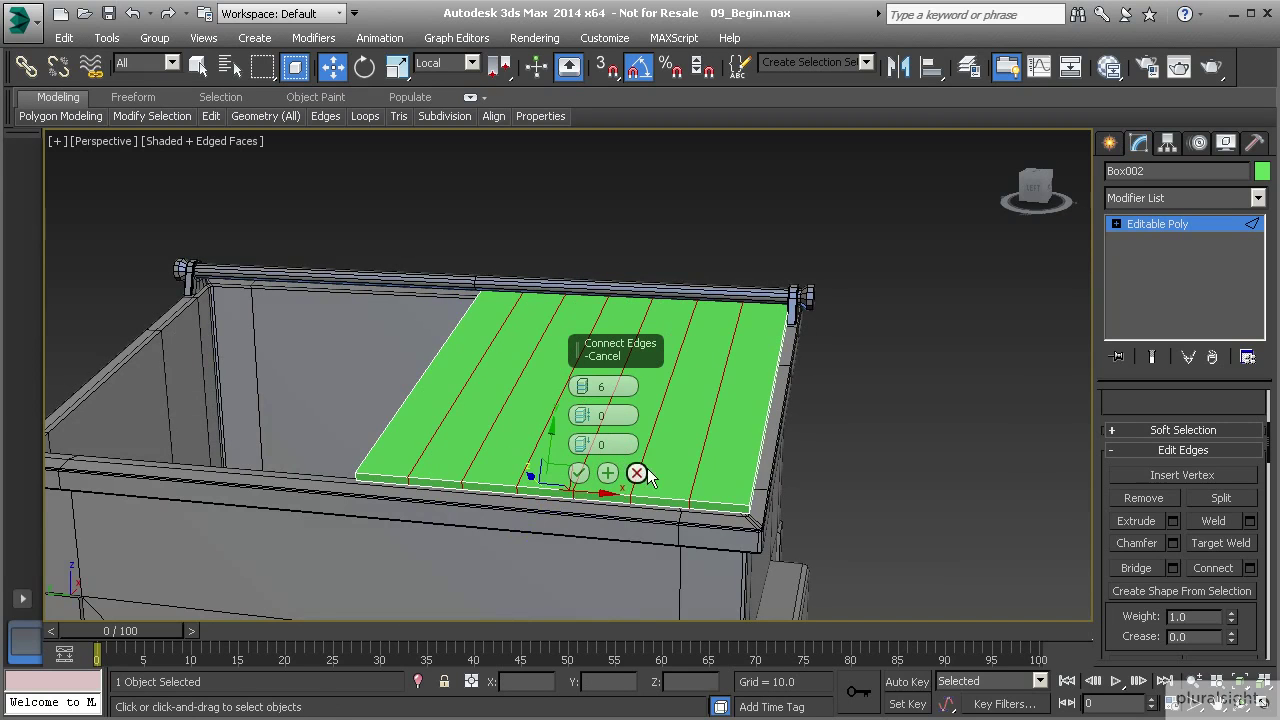
- Try a pinch of 20 on the connecting edges, reset the pinch to 0, and apply the connection
alt+middle_drag(424, 466, 441, 458)
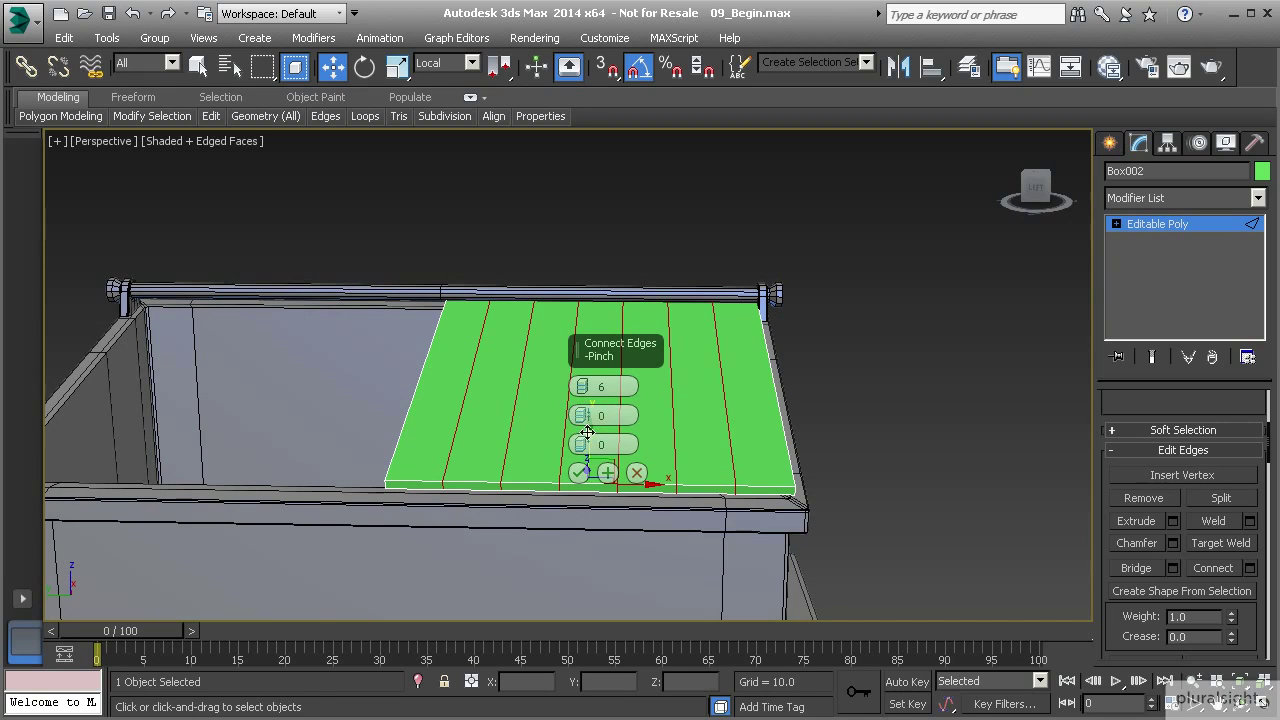
drag(583, 417, 583, 340)
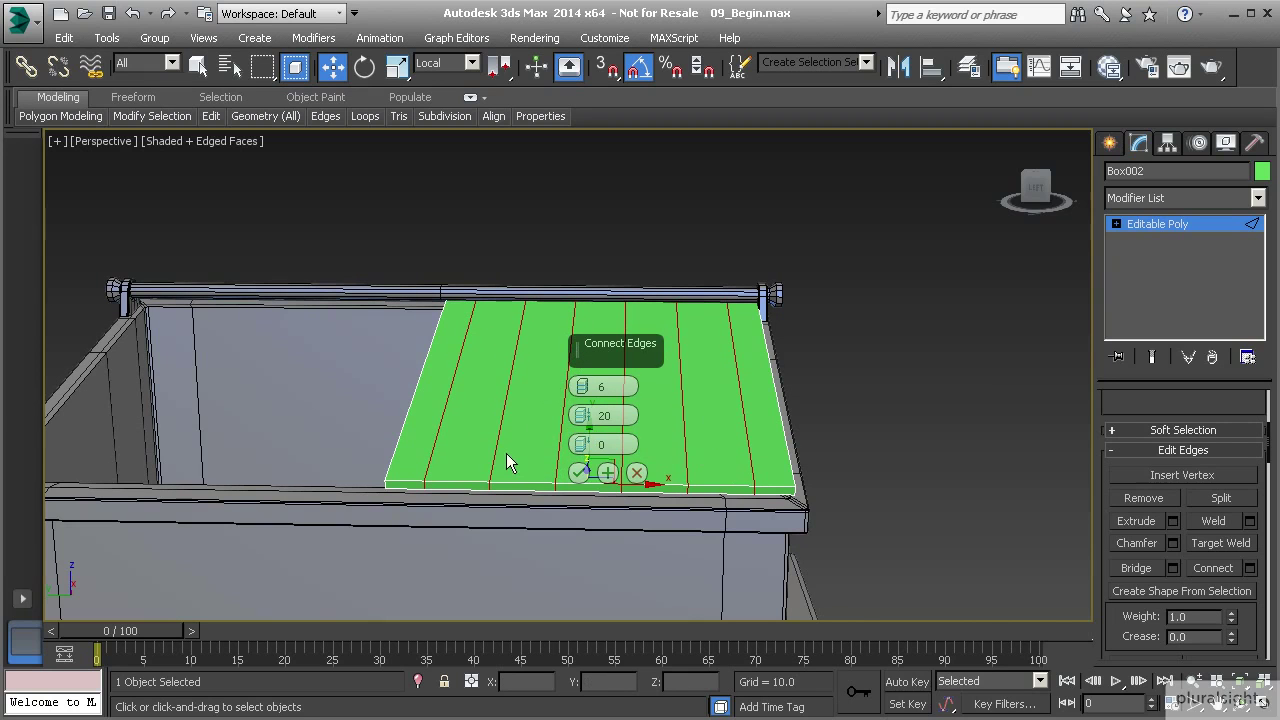
text(0)
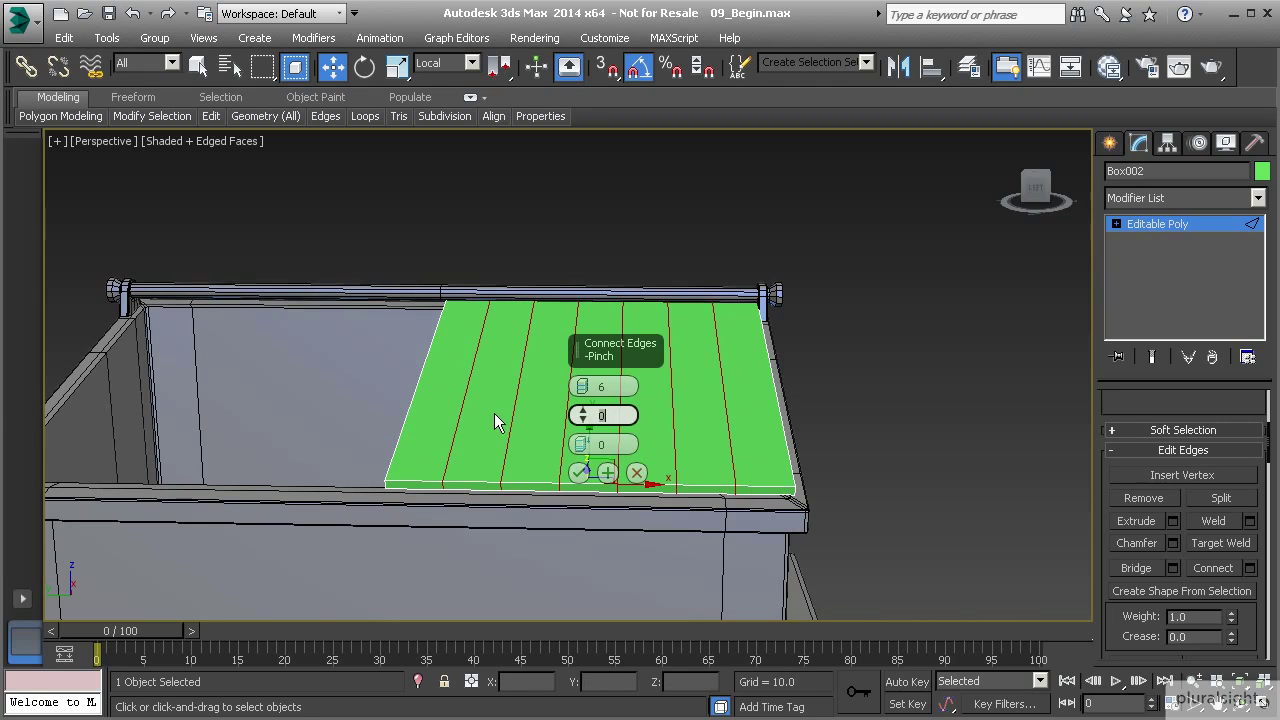
click(580, 474)
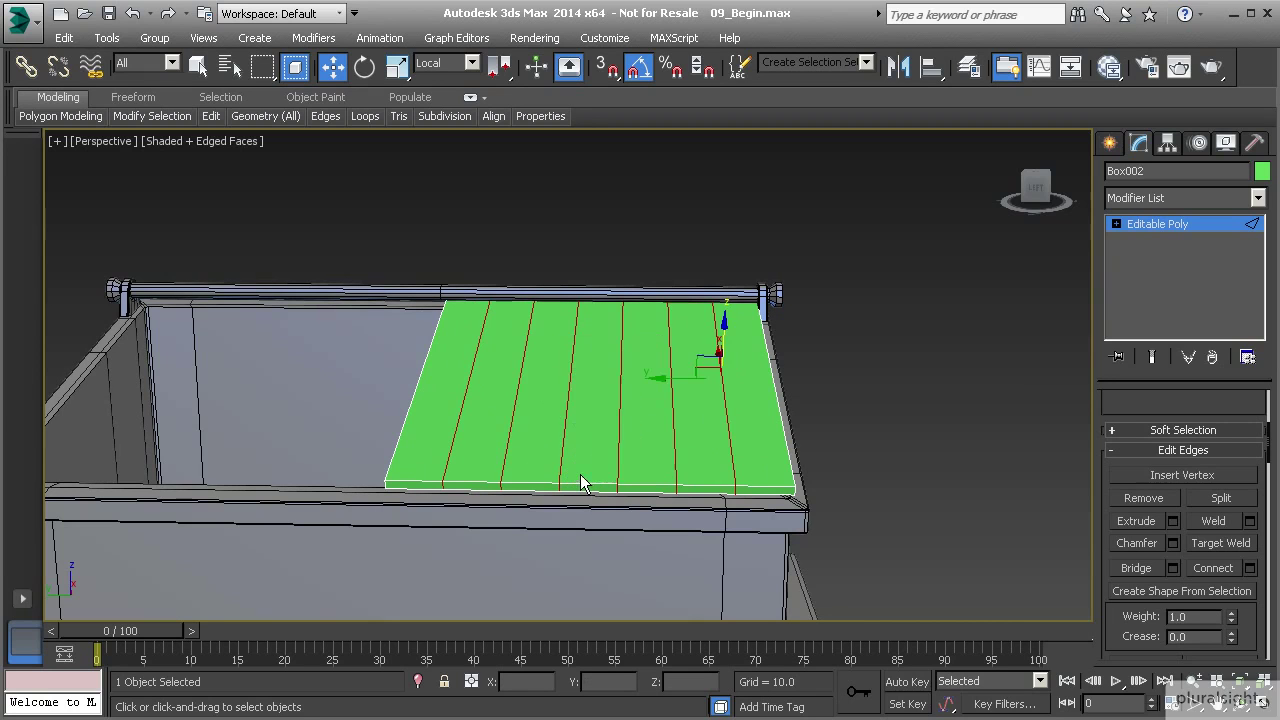
- Select the two outermost new edge loops and scale their vertices apart along Y, toward the lid's side edges
click(462, 413)
drag(466, 418, 461, 416)
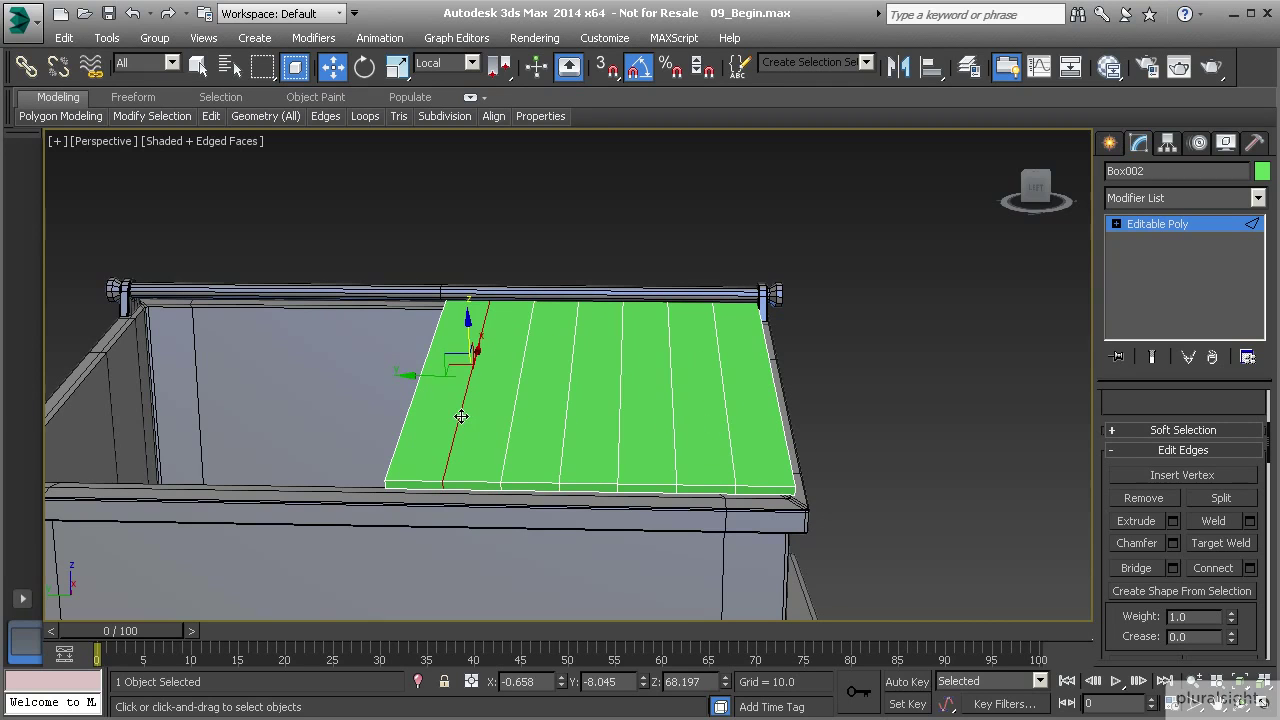
ctrl+click(730, 415)
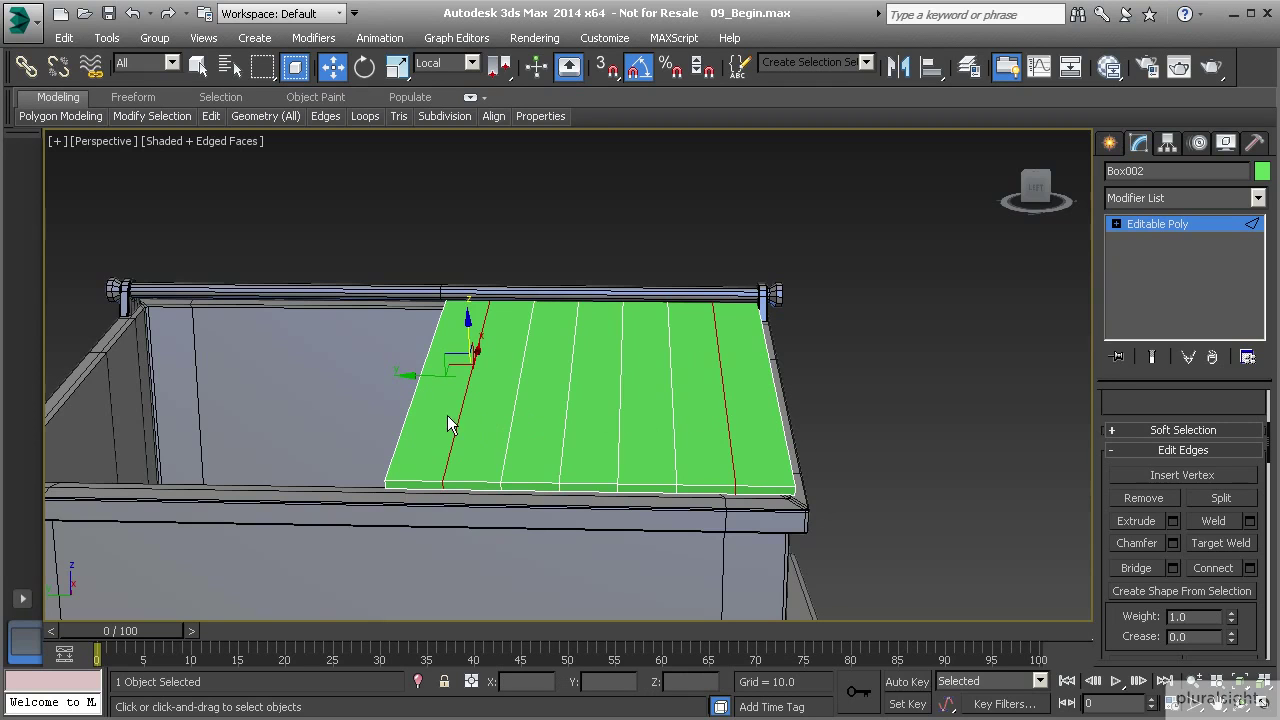
ctrl+click(727, 400)
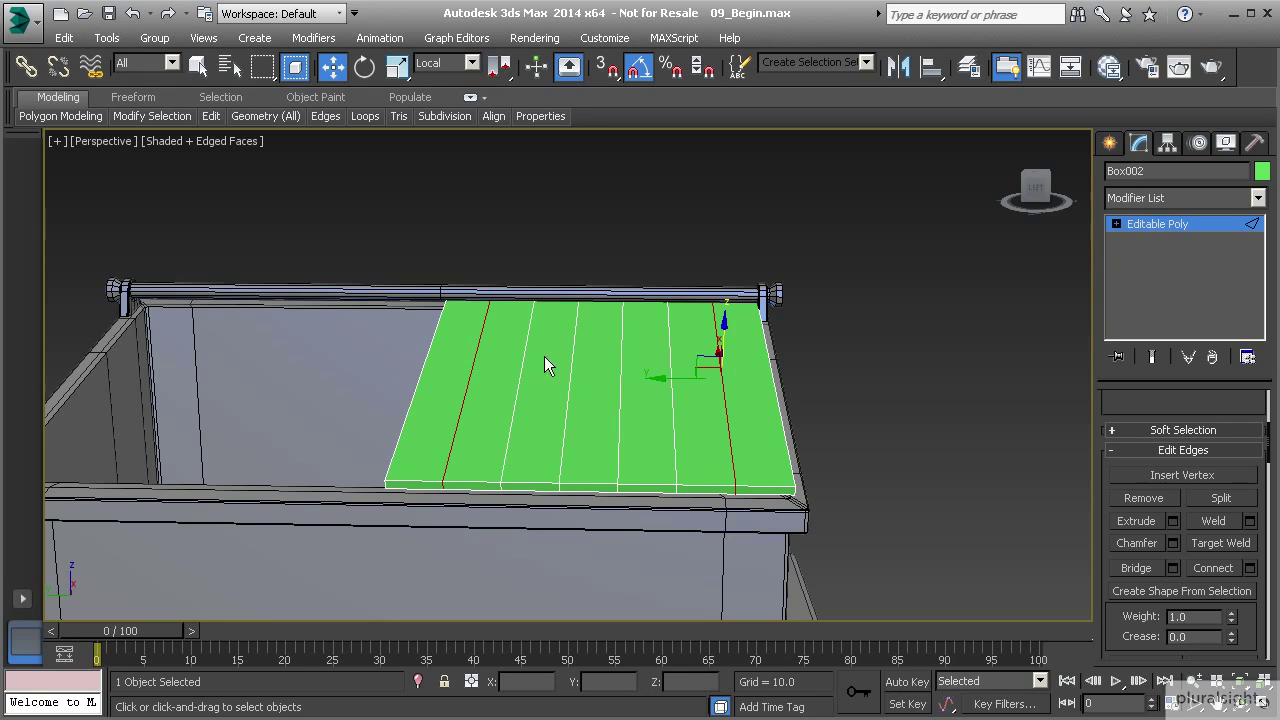
click(400, 74)
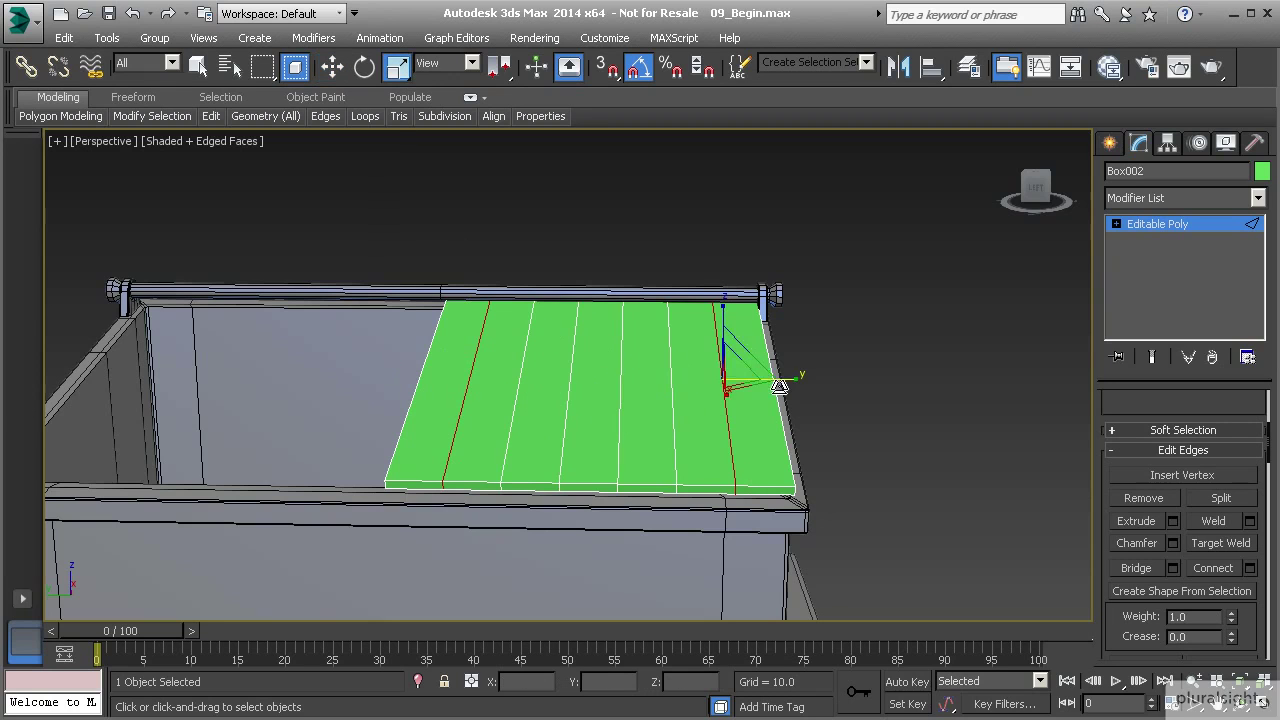
ctrl+click(466, 378)
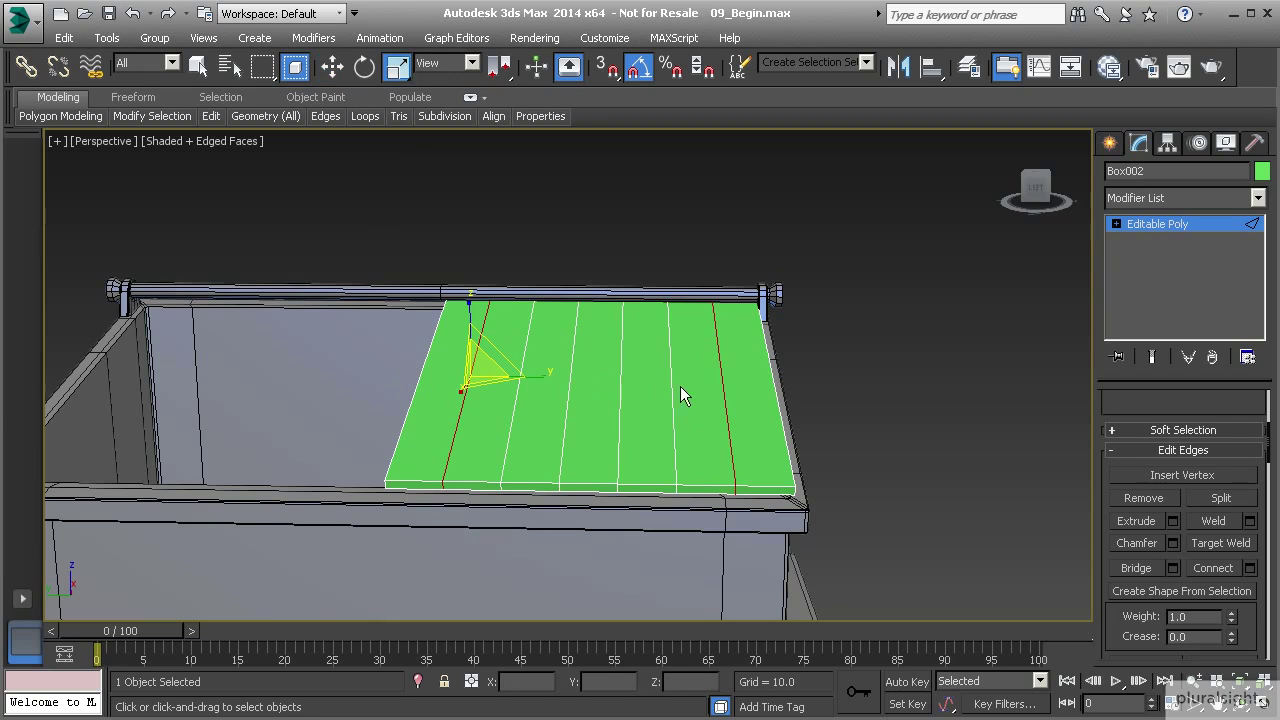
scroll(1160, 560, up, 5)
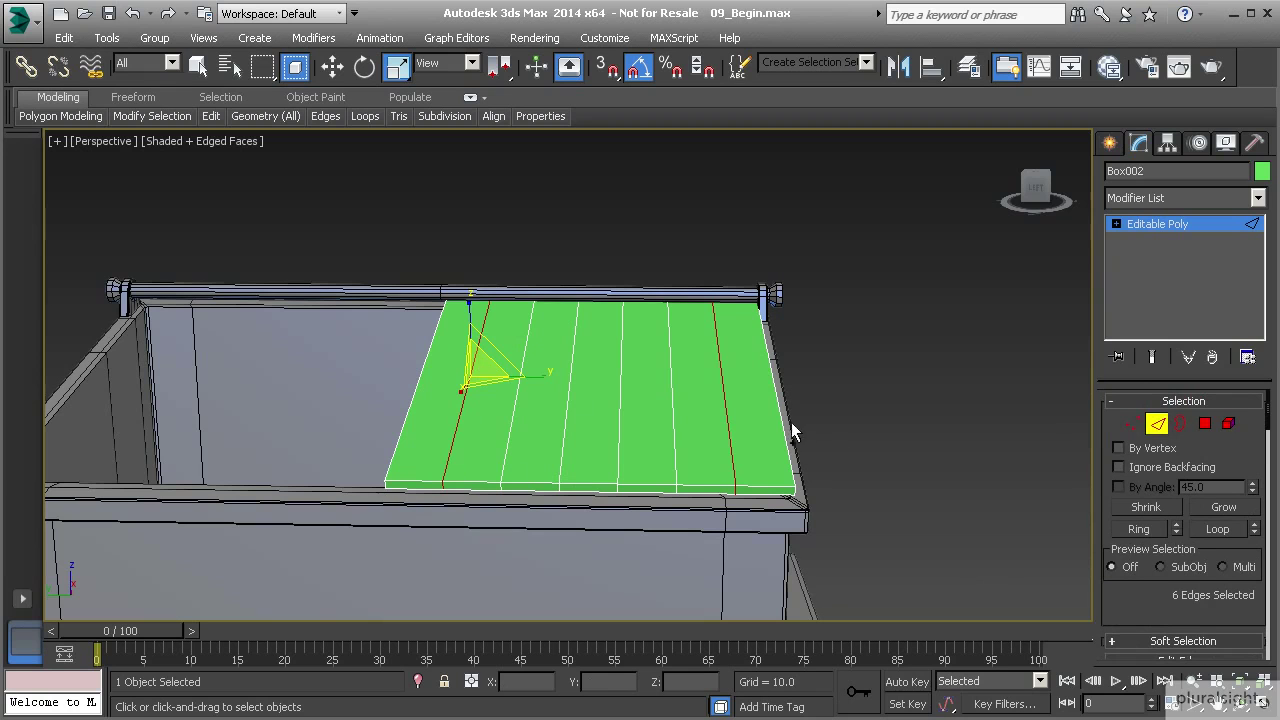
click(1133, 425)
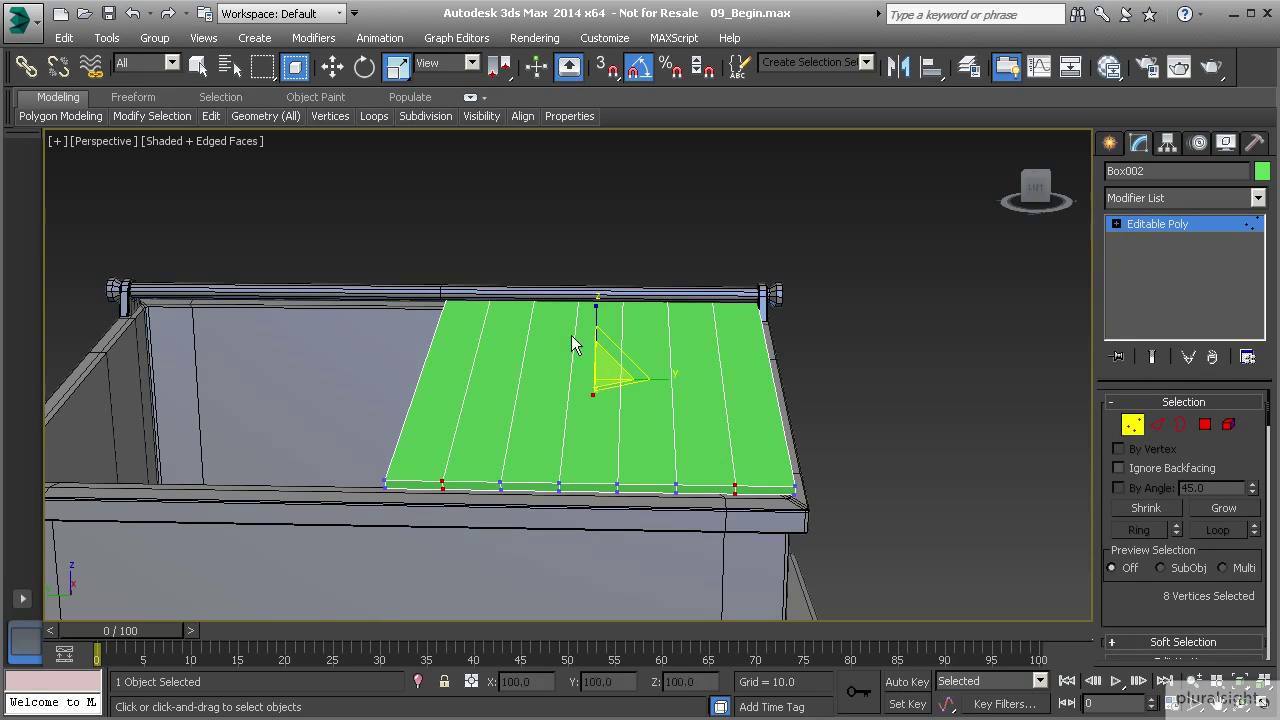
drag(659, 379, 670, 381)
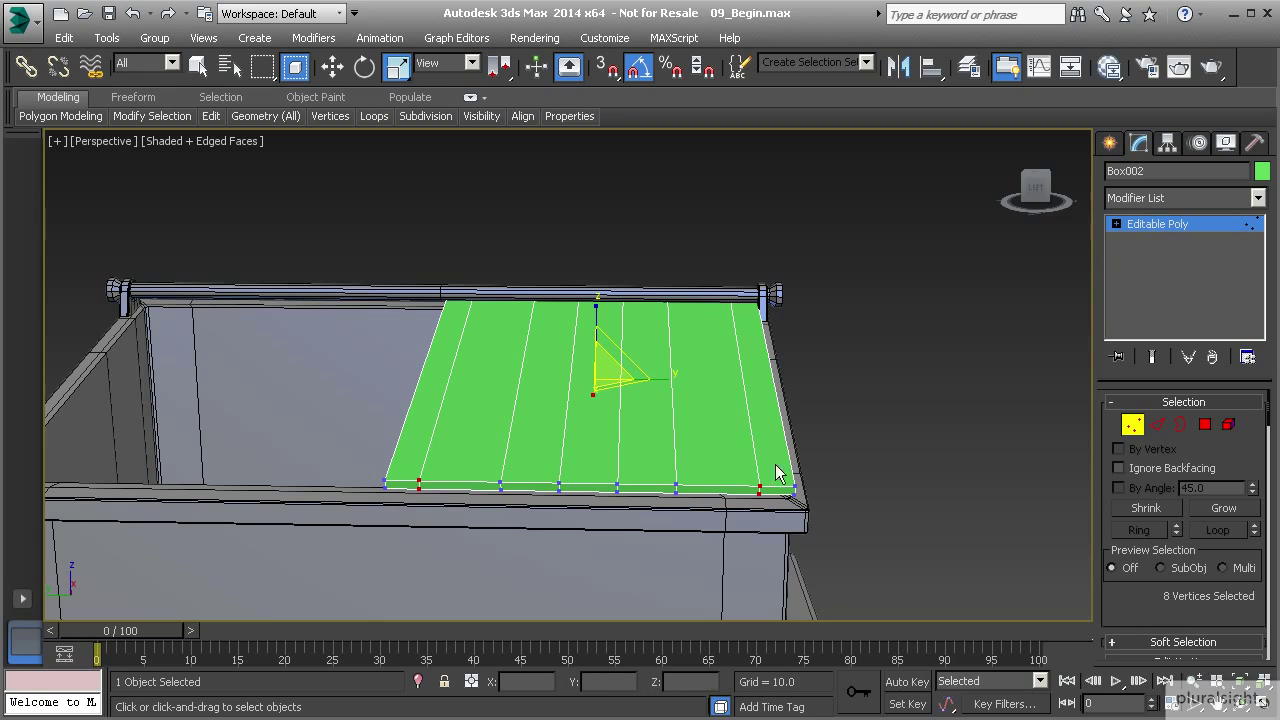
- Select the two inner edge loops on the half of the lid nearest the dumpster's open side, in edge mode
click(1160, 428)
double_click(508, 439)
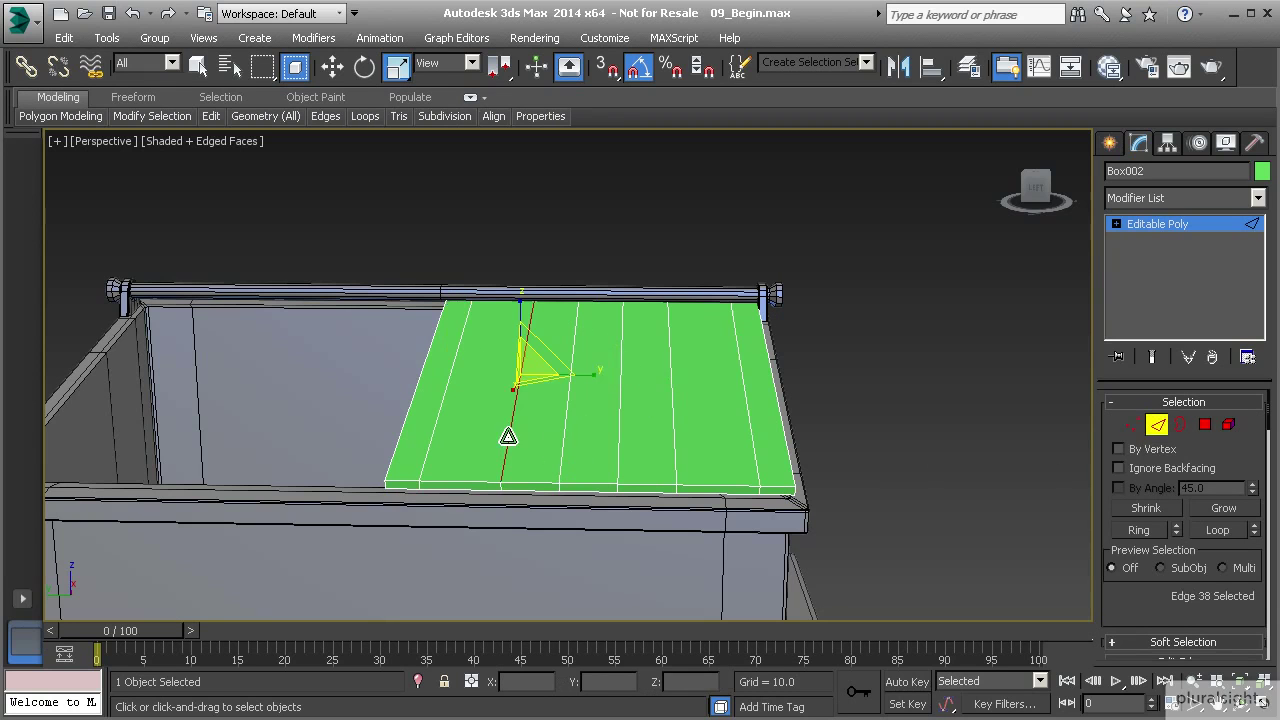
ctrl+double_click(564, 434)
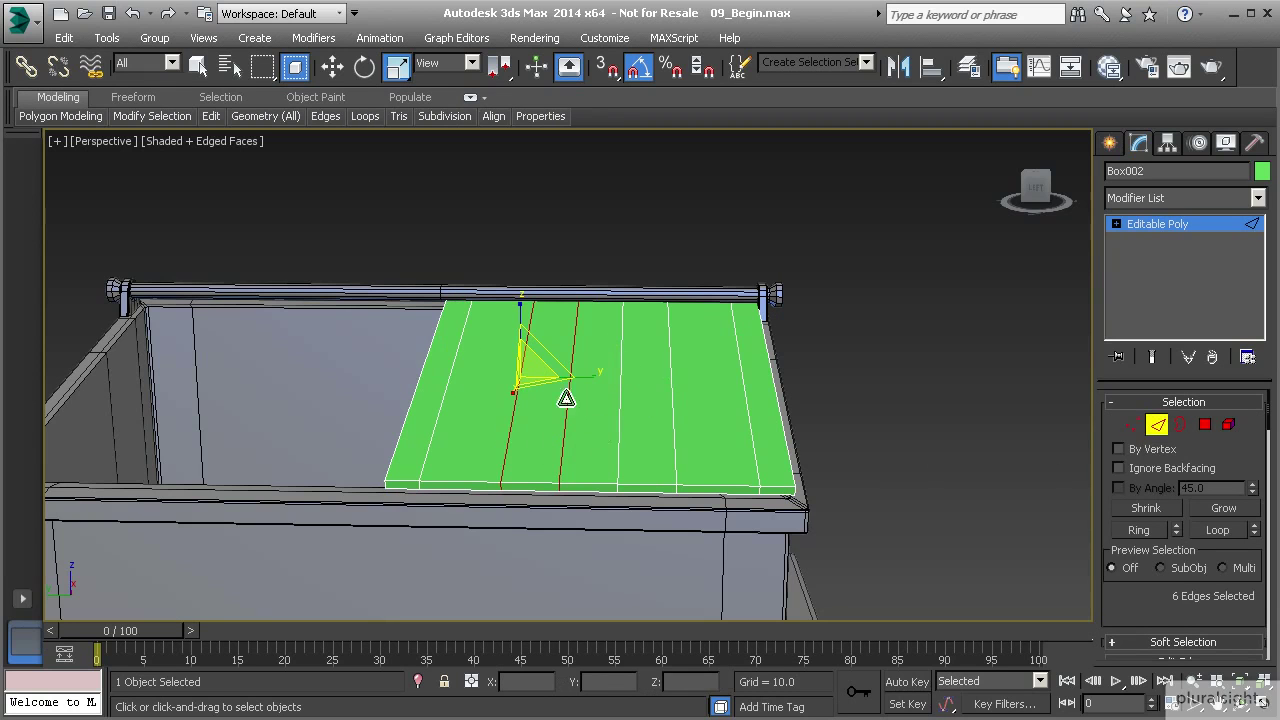
- Try to bring the two selected loops closer together by scaling their vertices to 70% along Y
ctrl+click(1133, 424)
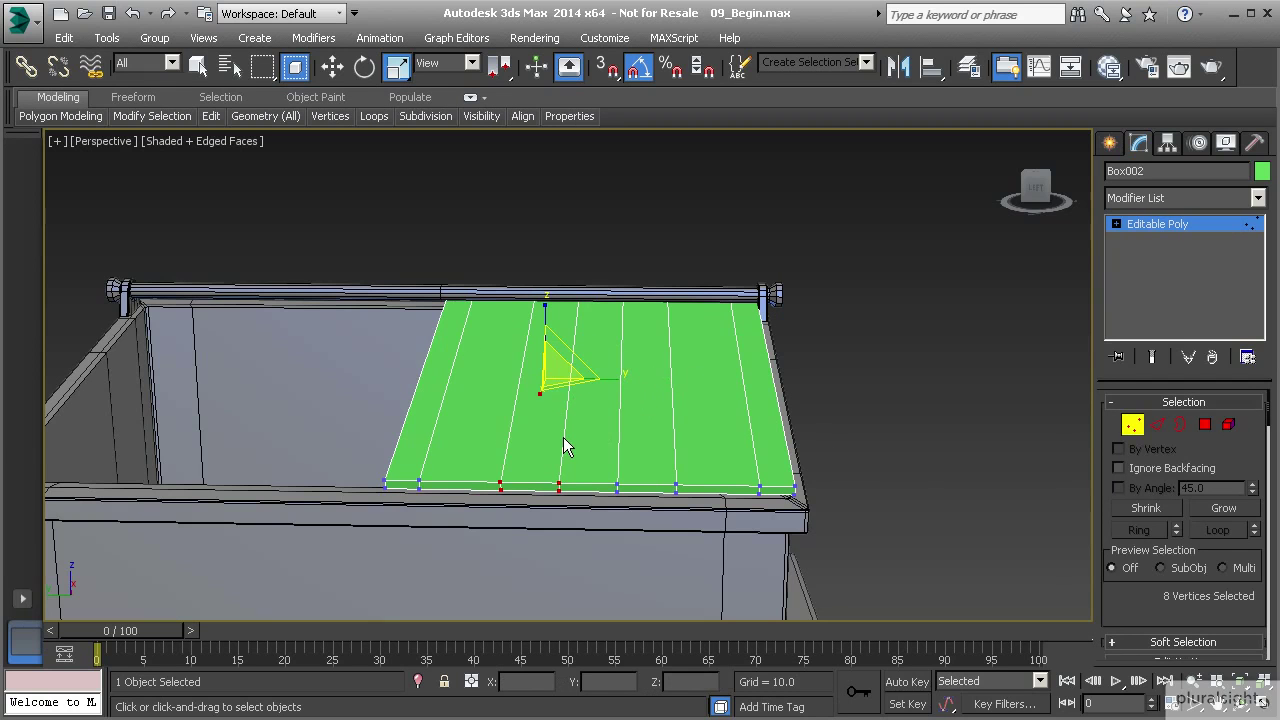
drag(618, 382, 588, 385)
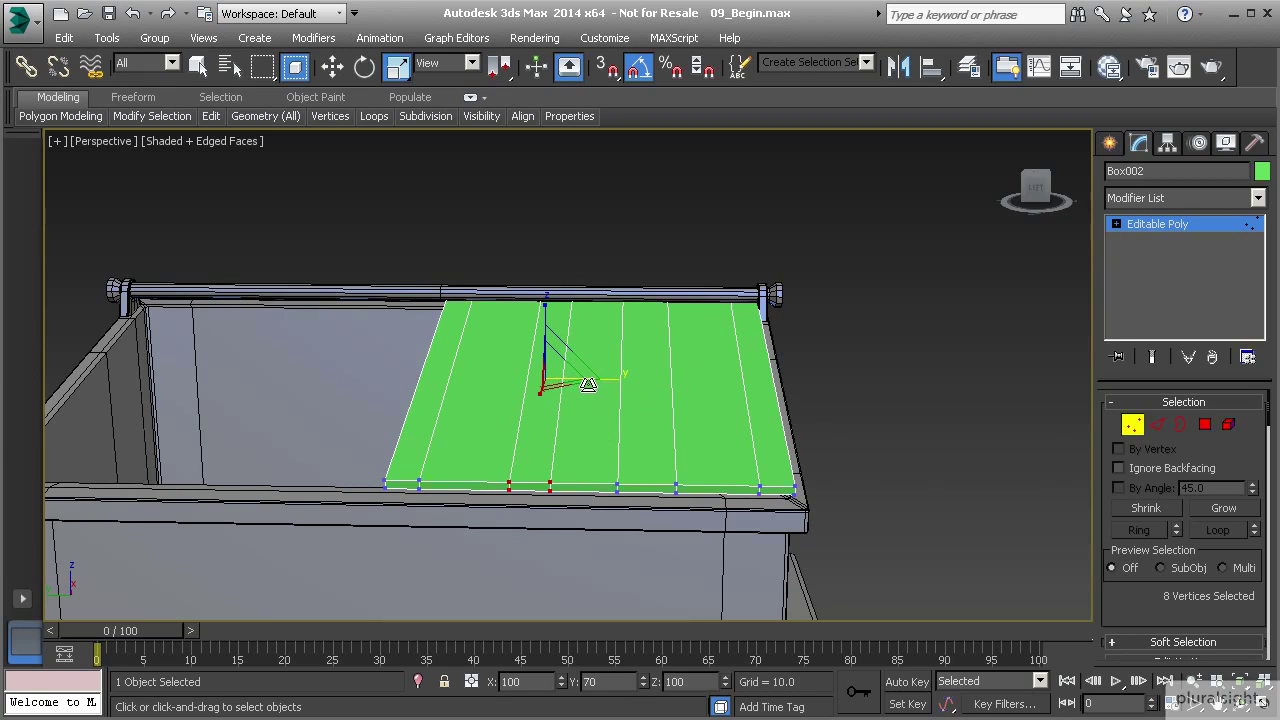
mouse_move(591, 394)
alt+middle_down()
mouse_move(570, 425)
mouse_move(600, 400)
alt+middle_up()
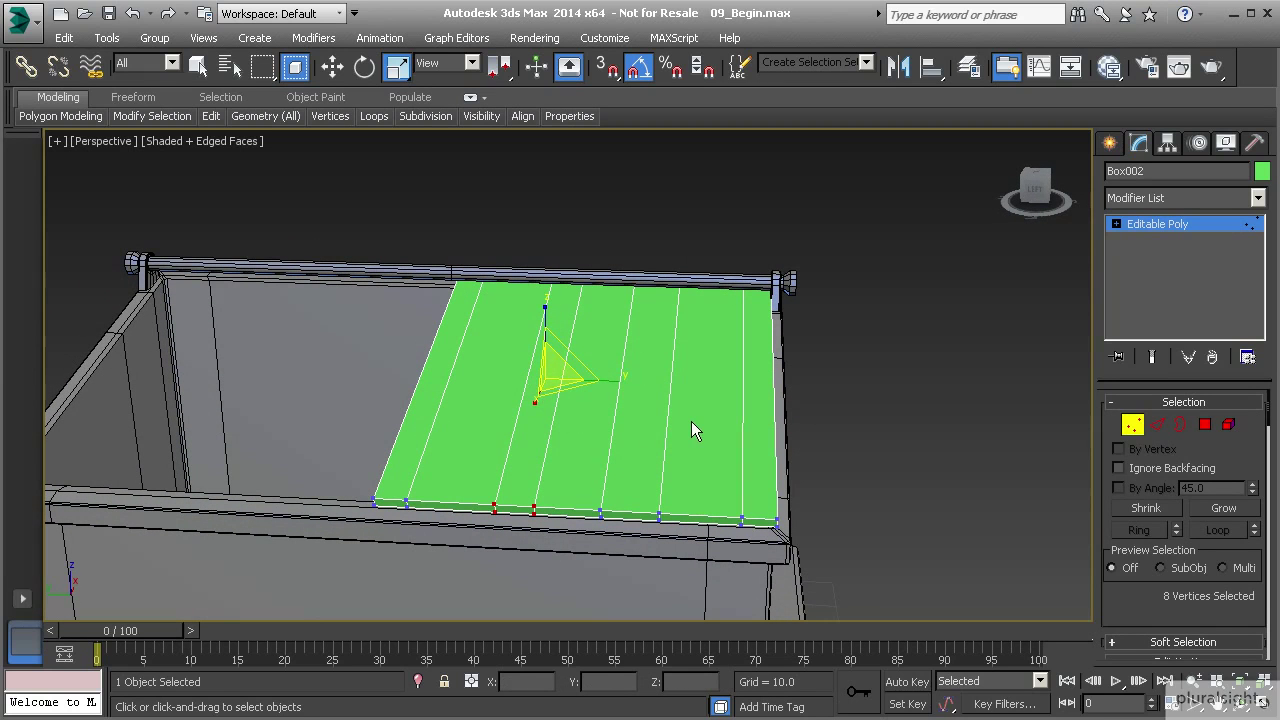
drag(606, 420, 606, 420)
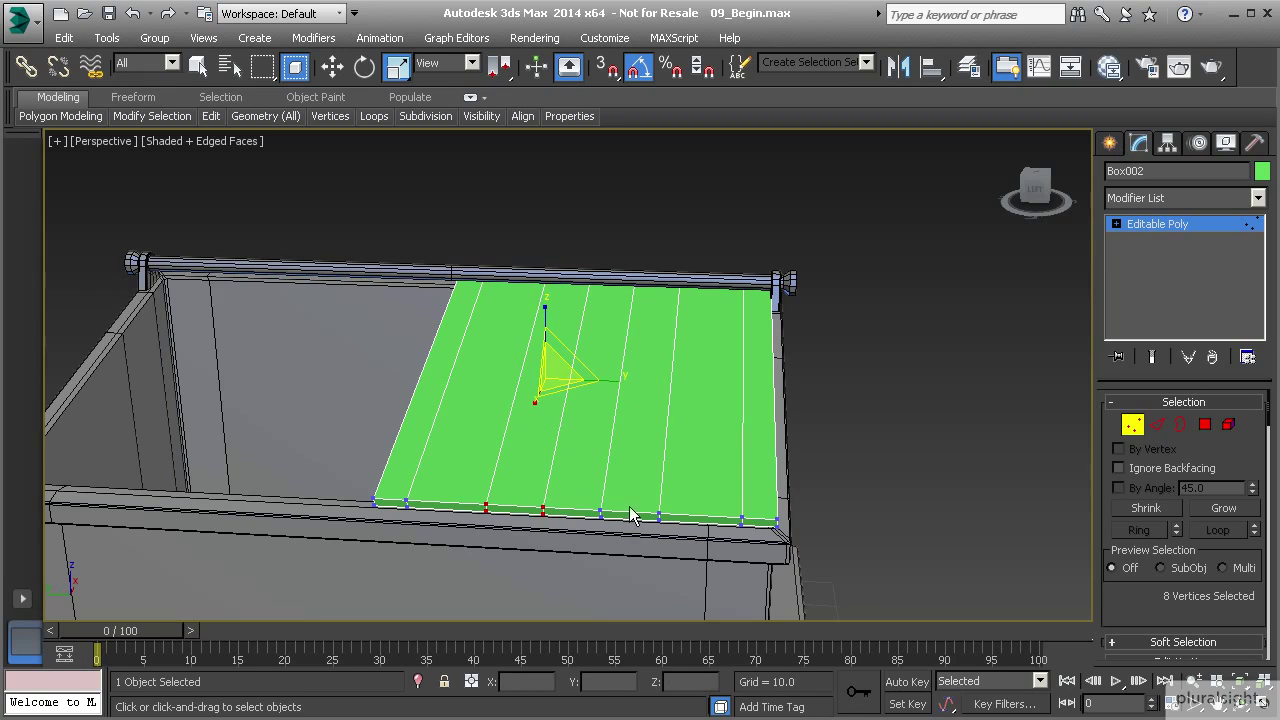
- Add the other two inner edge loops to the edge selection and remove all four loops with their vertices
key(2)
ctrl+click(609, 432)
ctrl+click(660, 440)
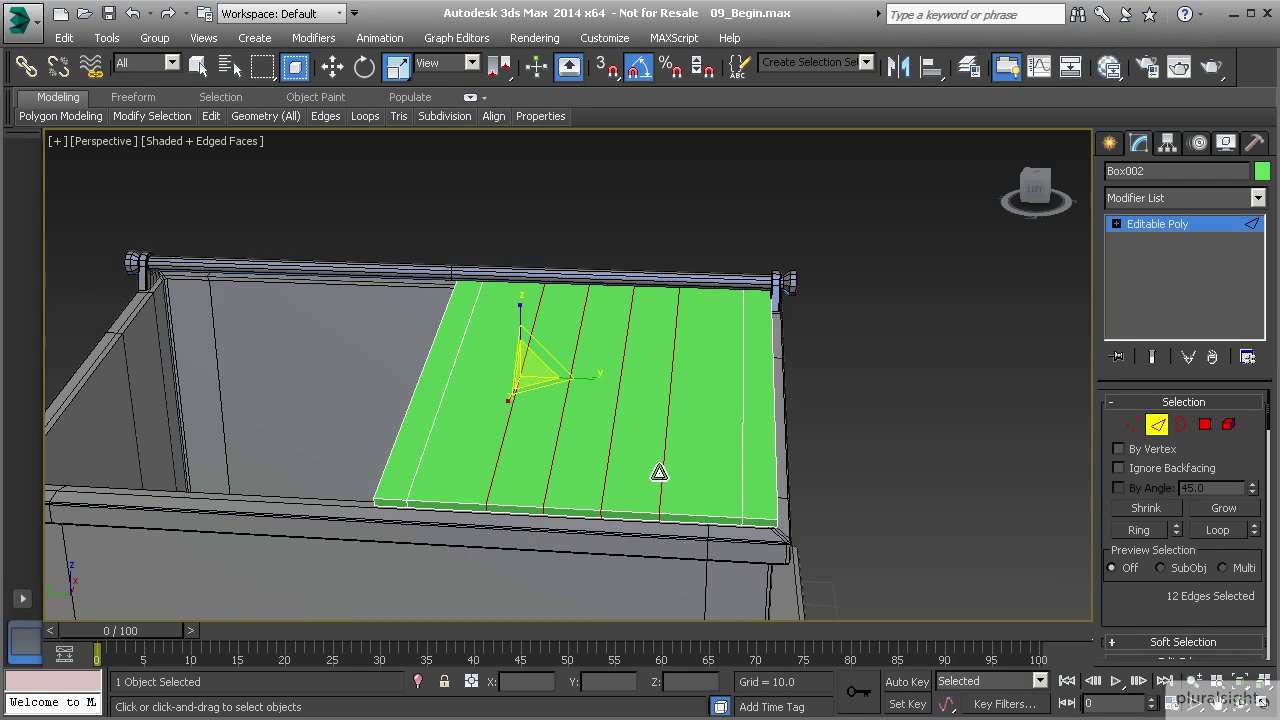
key(ctrl+BackSpace)
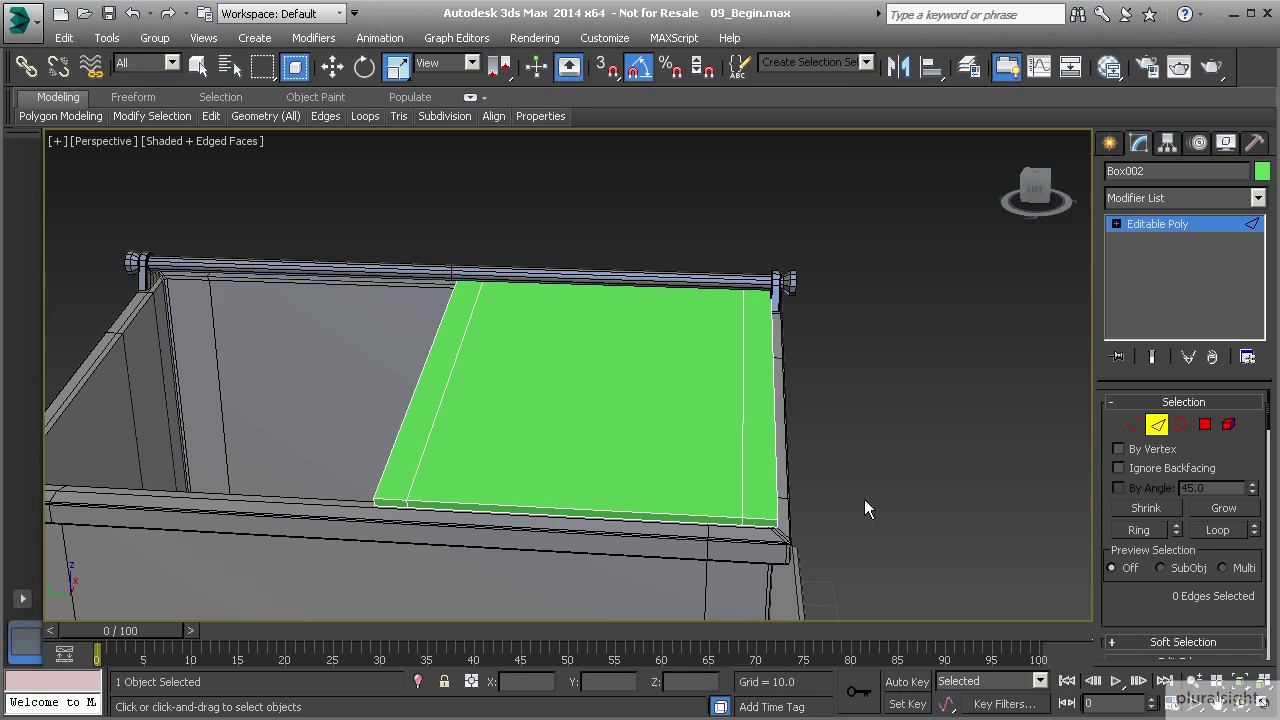
- Connect the ring of edges spanning the lid's wide middle section, setting the connection to 2 segments
click(581, 509)
click(1136, 529)
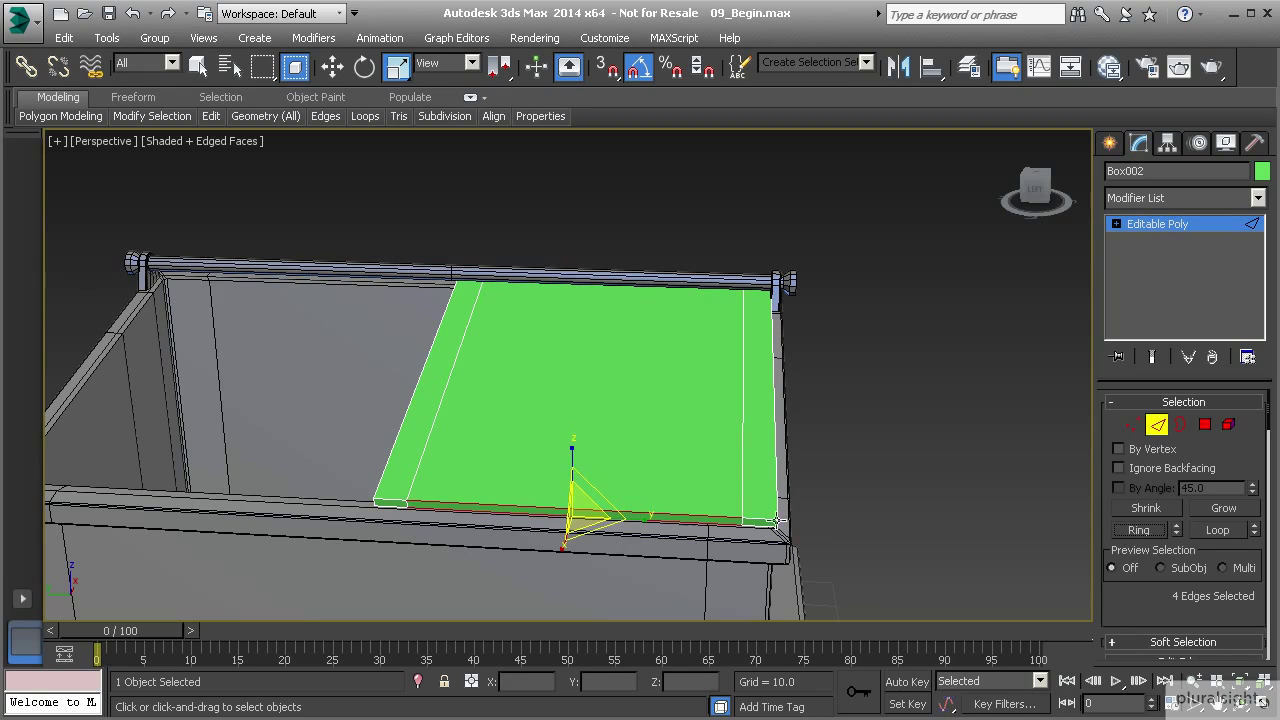
scroll(1145, 614, down, 5)
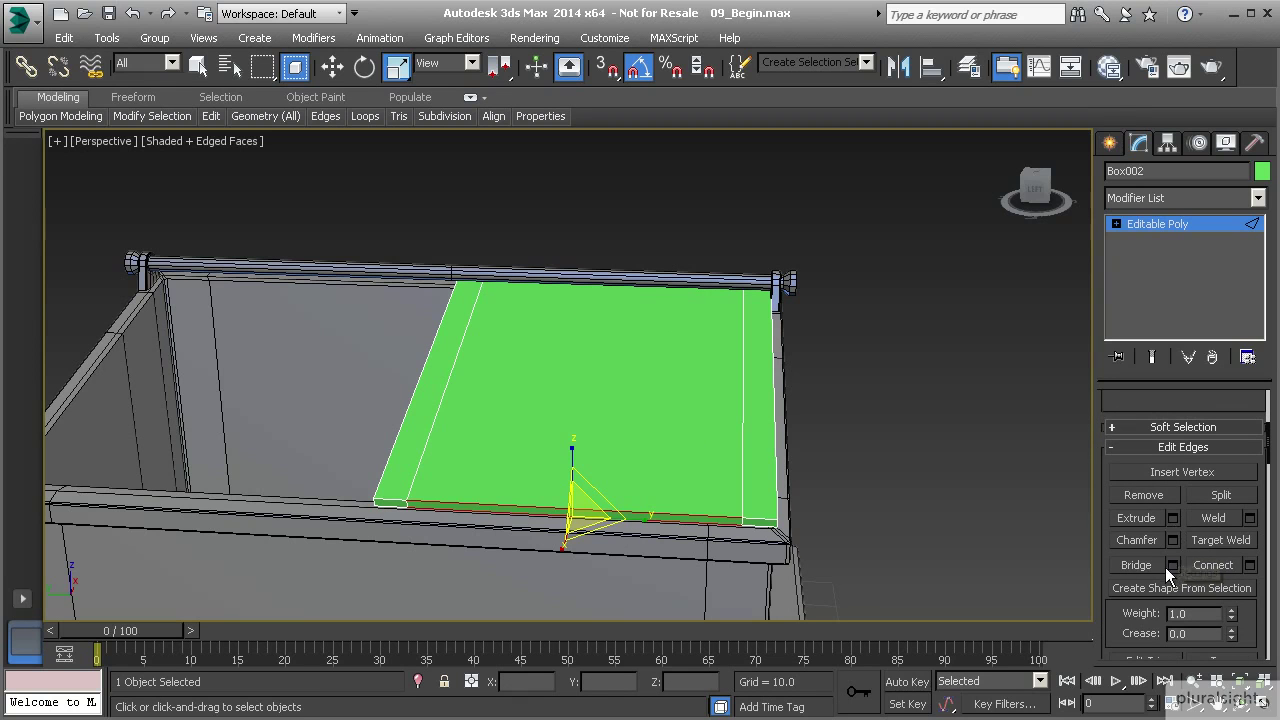
click(1250, 565)
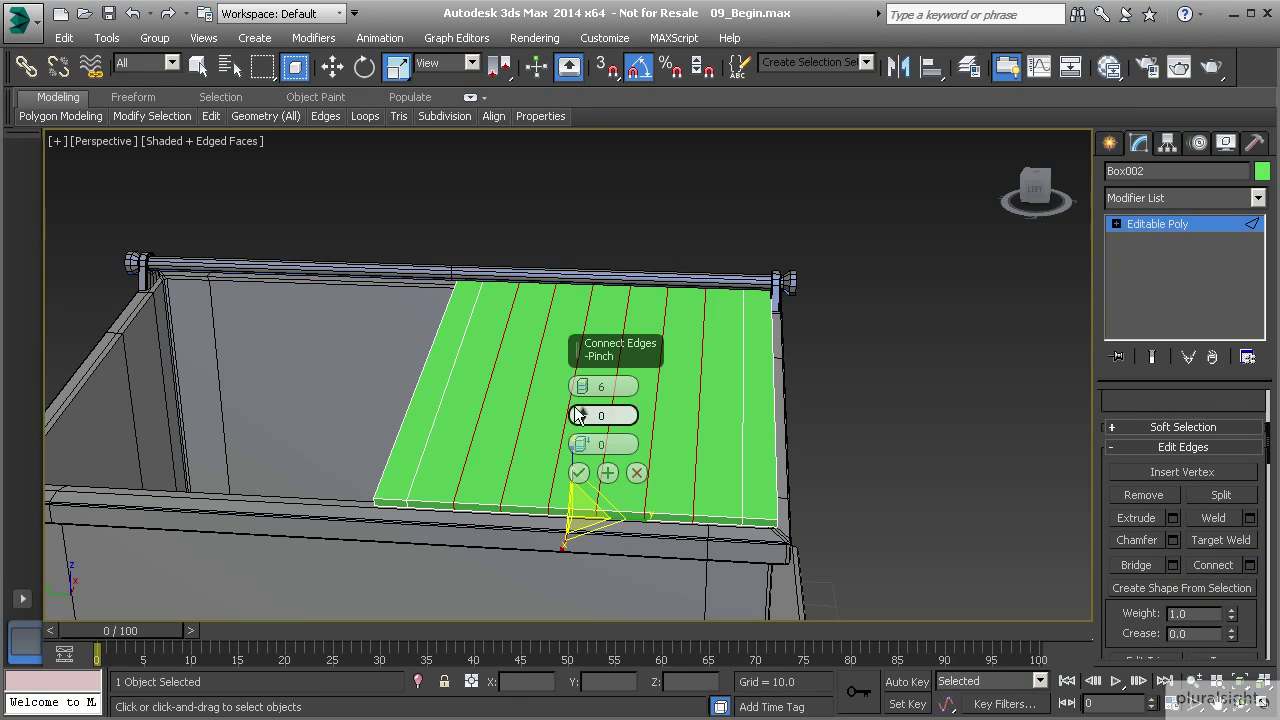
drag(582, 378, 581, 392)
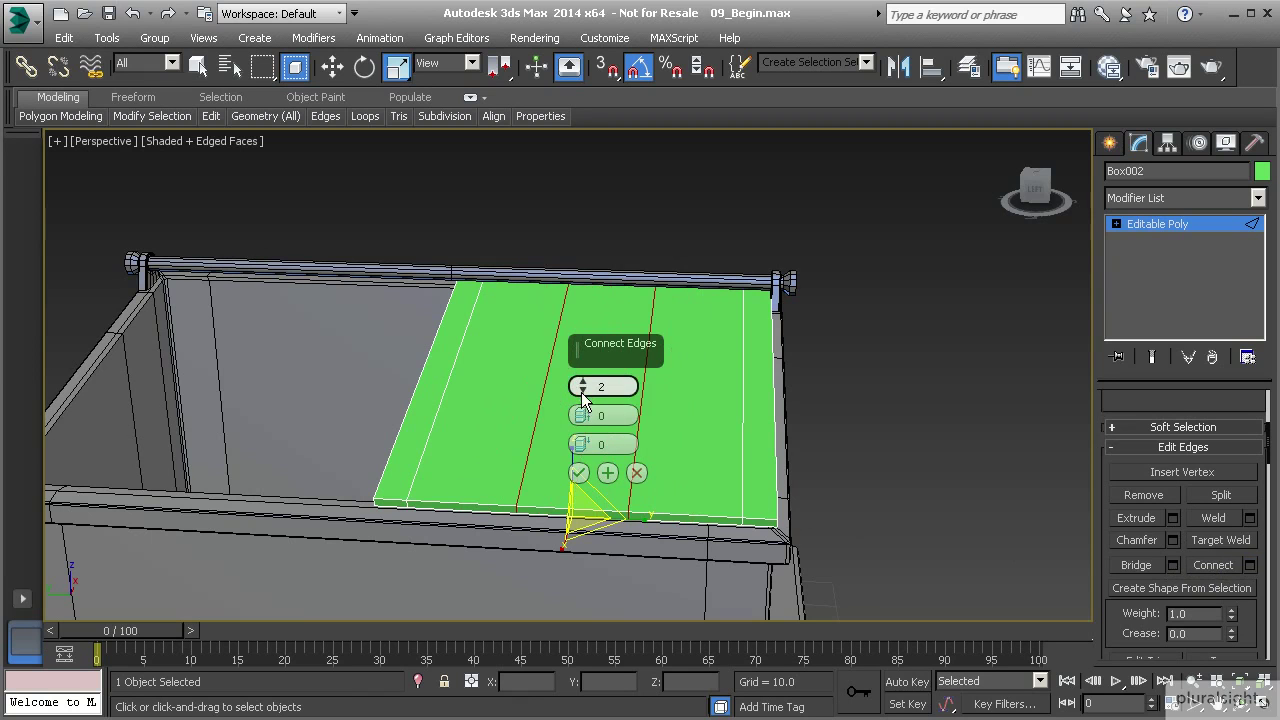
- Spread the two connected loops in the lid's wide middle section with a pinch of 20 and accept the connection
alt+middle_drag(490, 477, 500, 470)
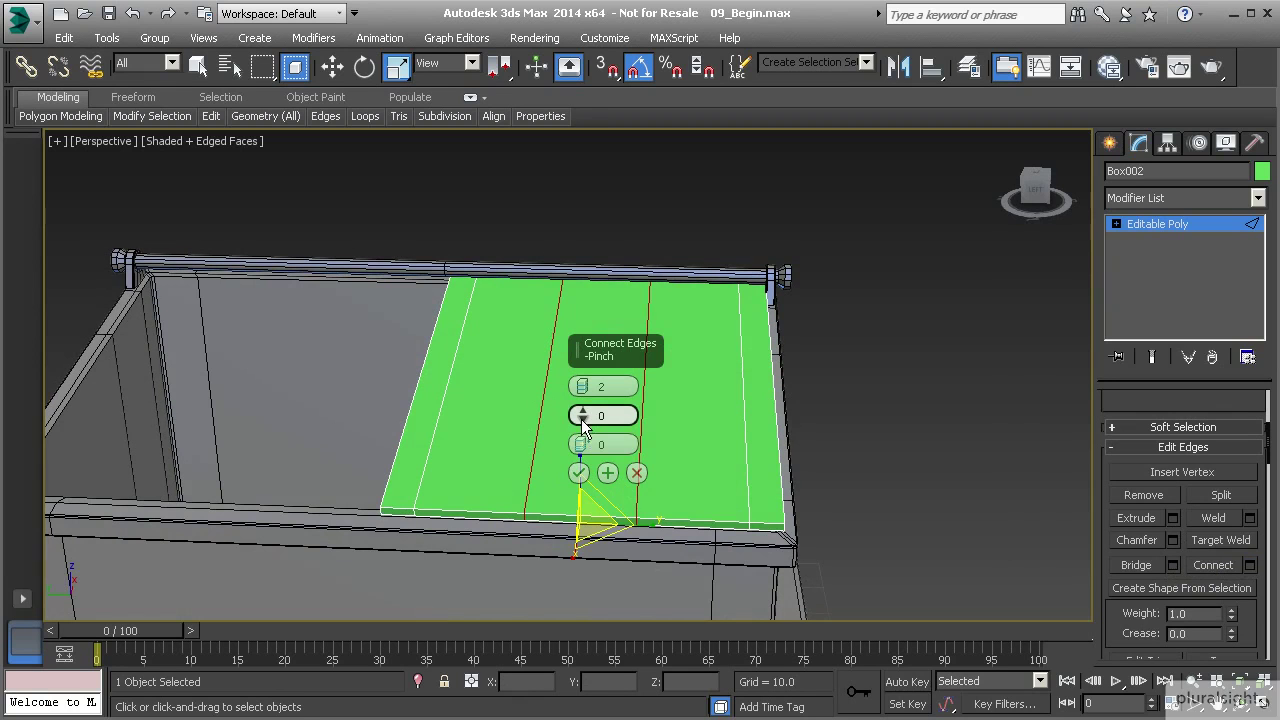
drag(581, 418, 588, 338)
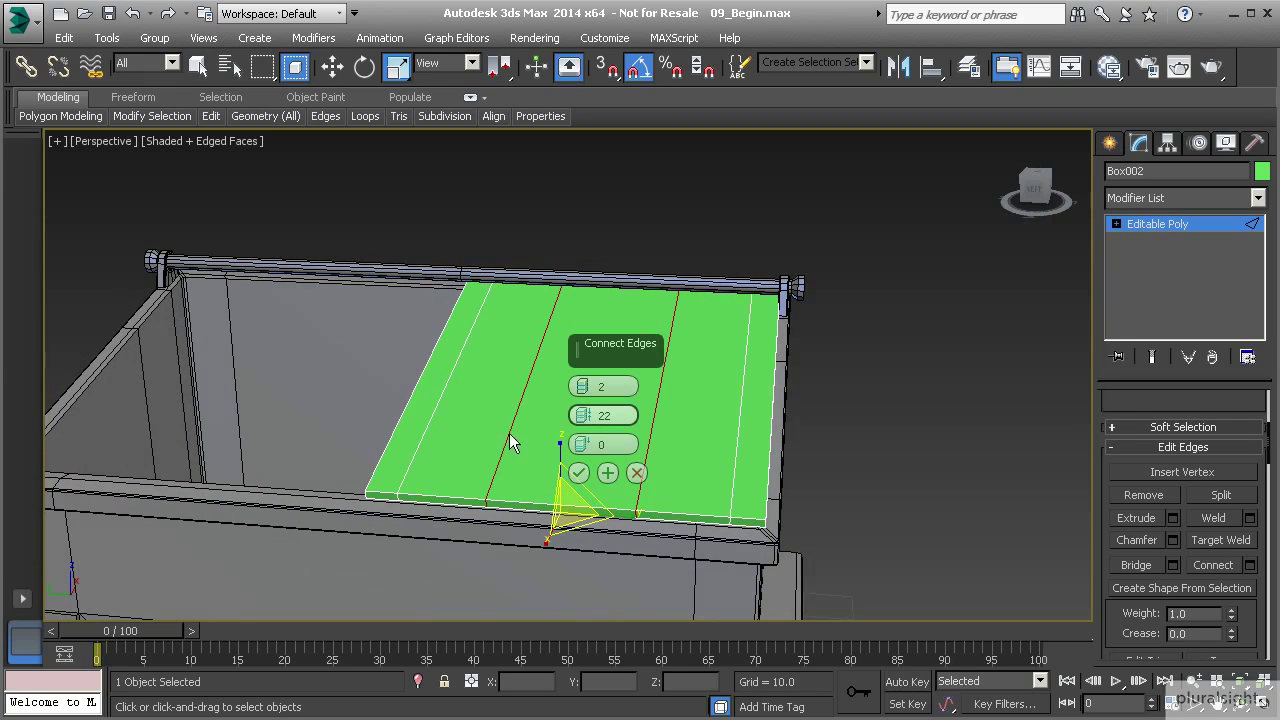
alt+middle_drag(504, 478, 505, 488)
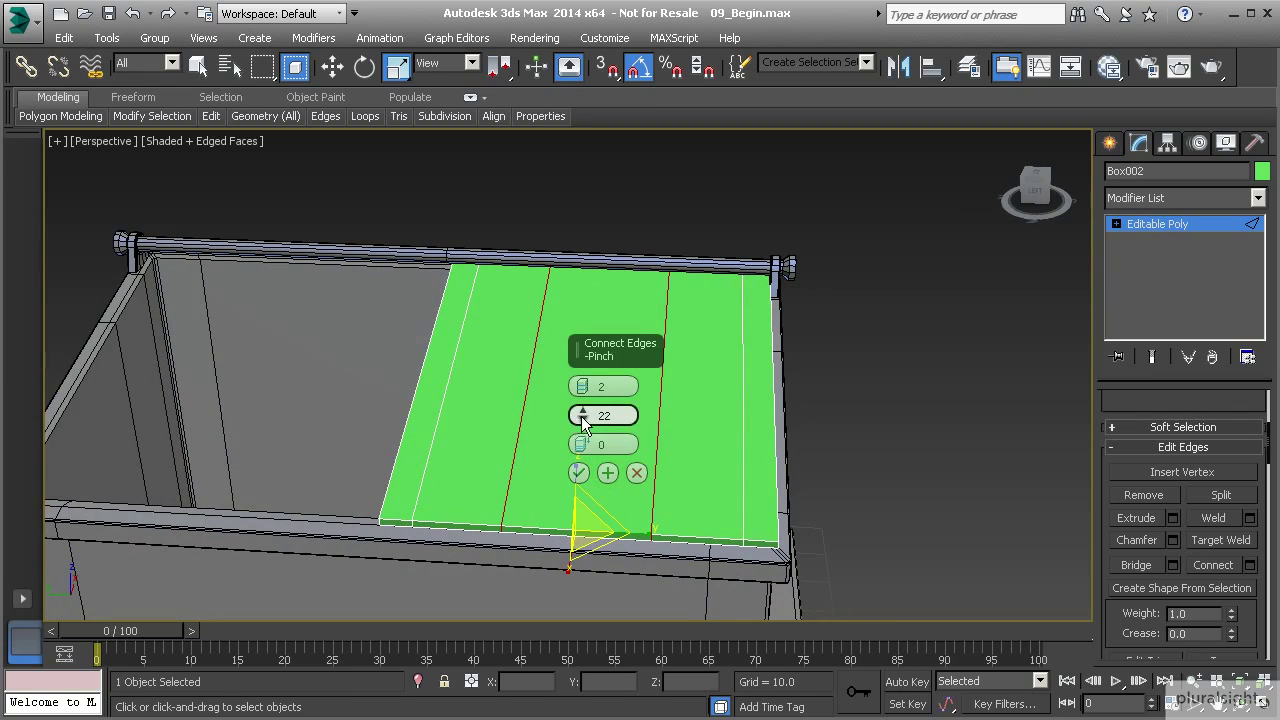
drag(585, 418, 503, 461)
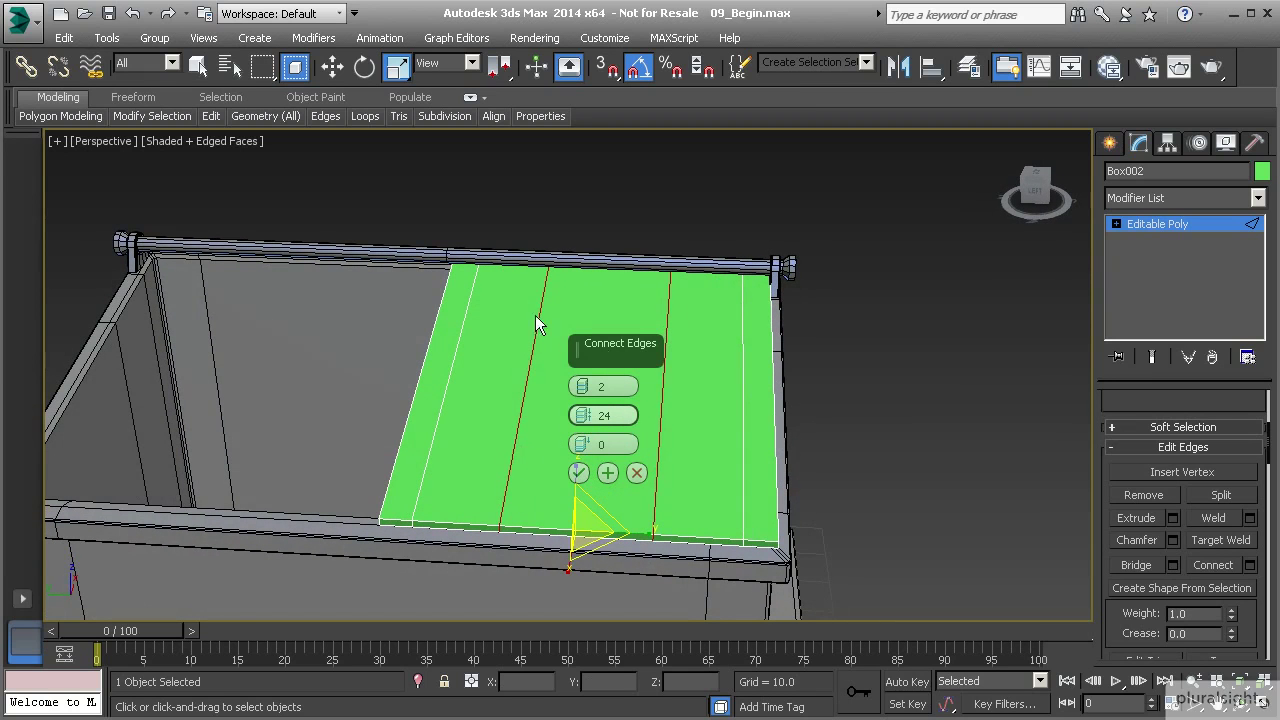
alt+middle_drag(496, 480, 500, 535)
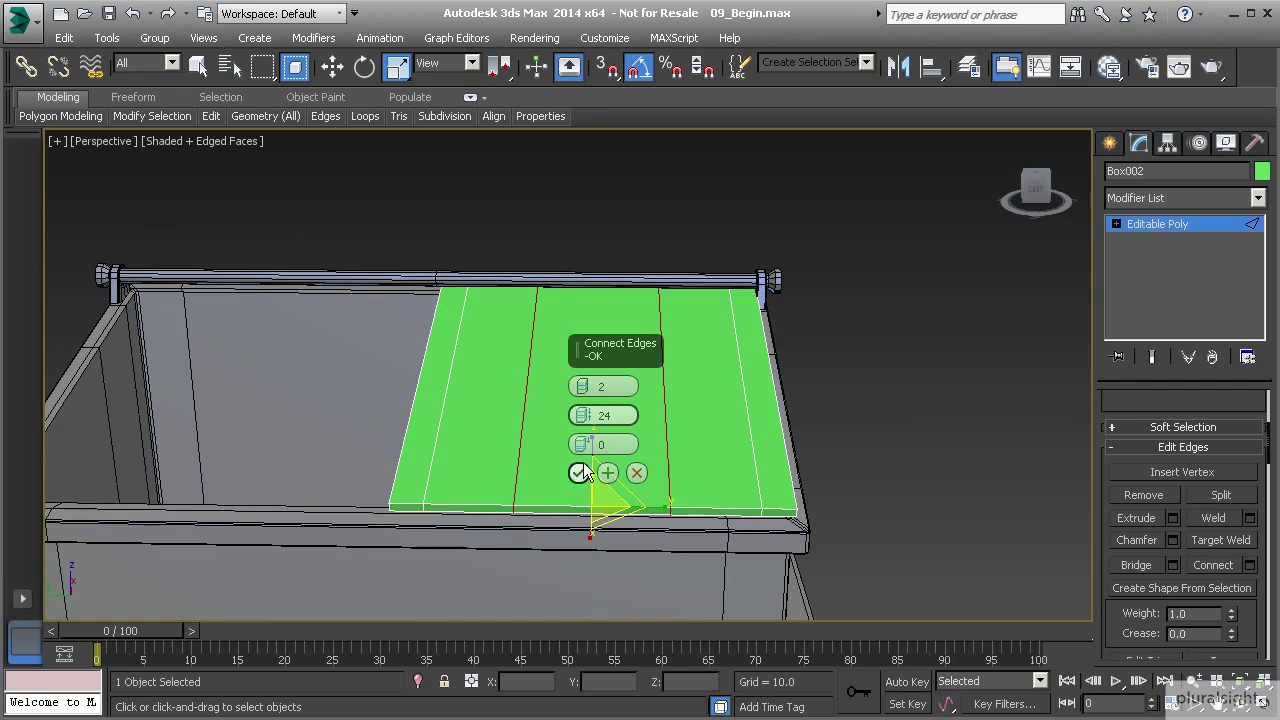
drag(584, 420, 584, 420)
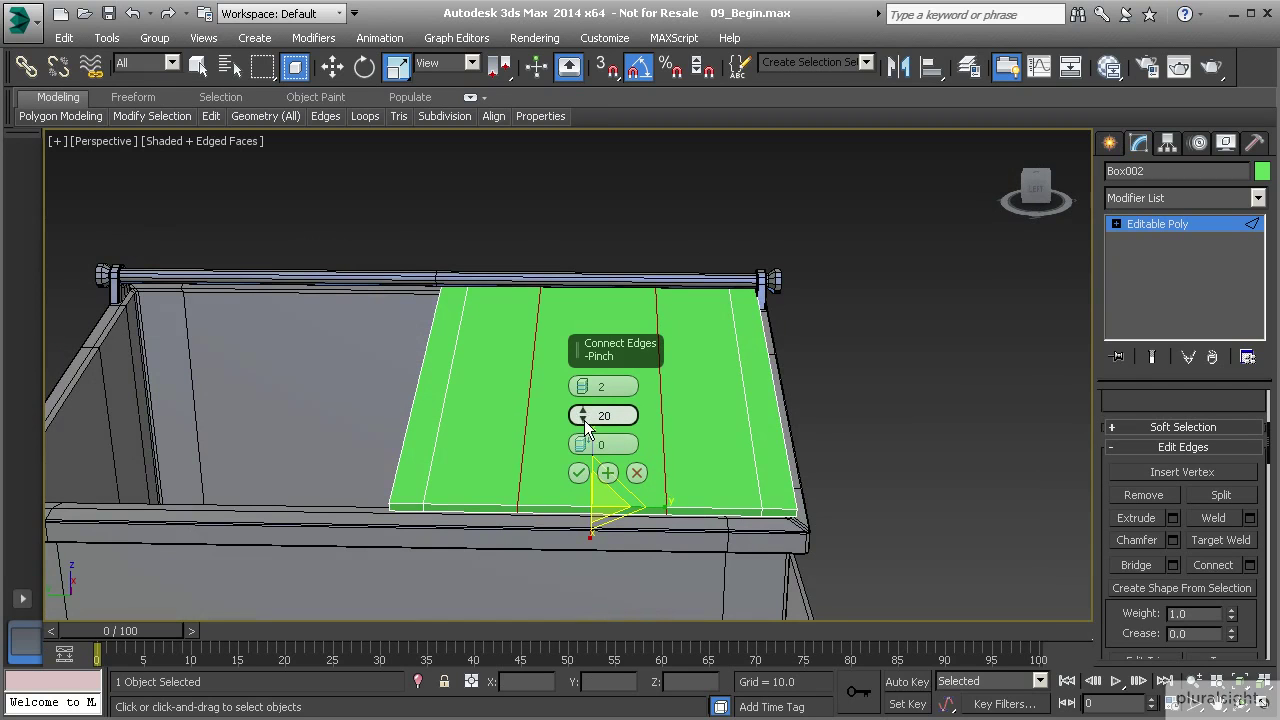
click(578, 472)
- Chamfer the two new middle loops by about 2.5 to split each one into a pair of loops
alt+middle_drag(581, 469, 611, 531)
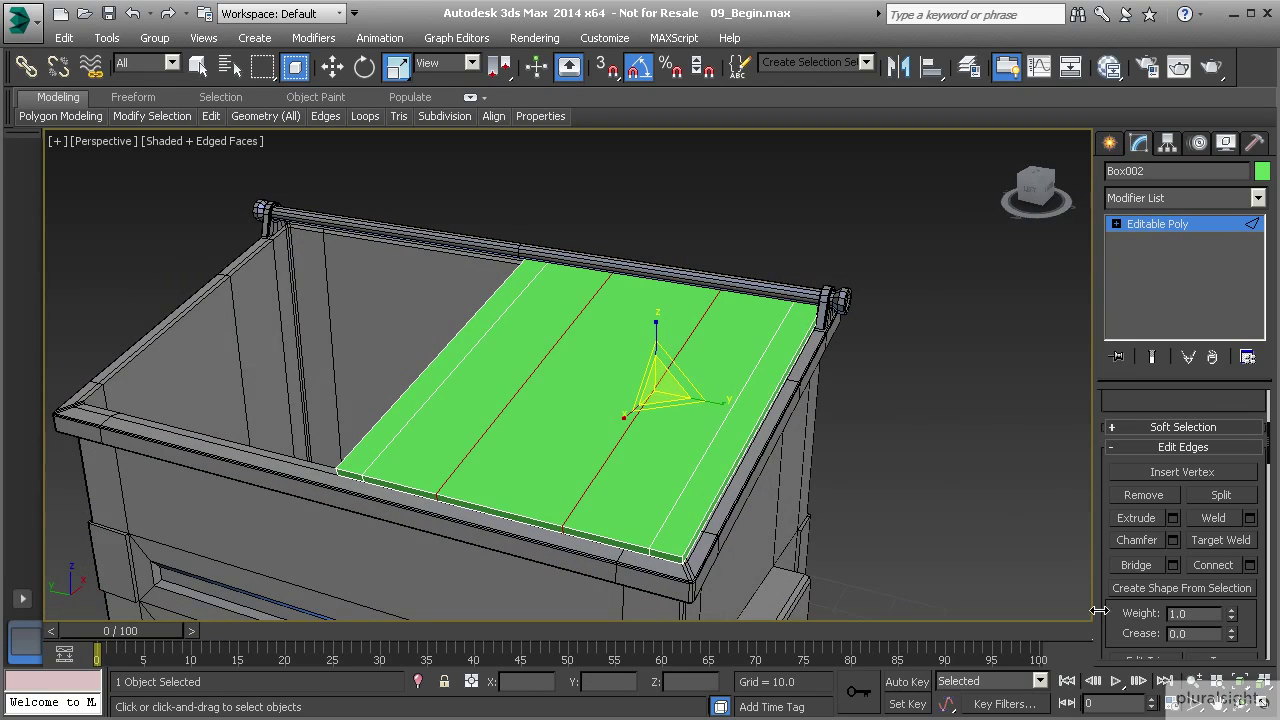
click(1175, 541)
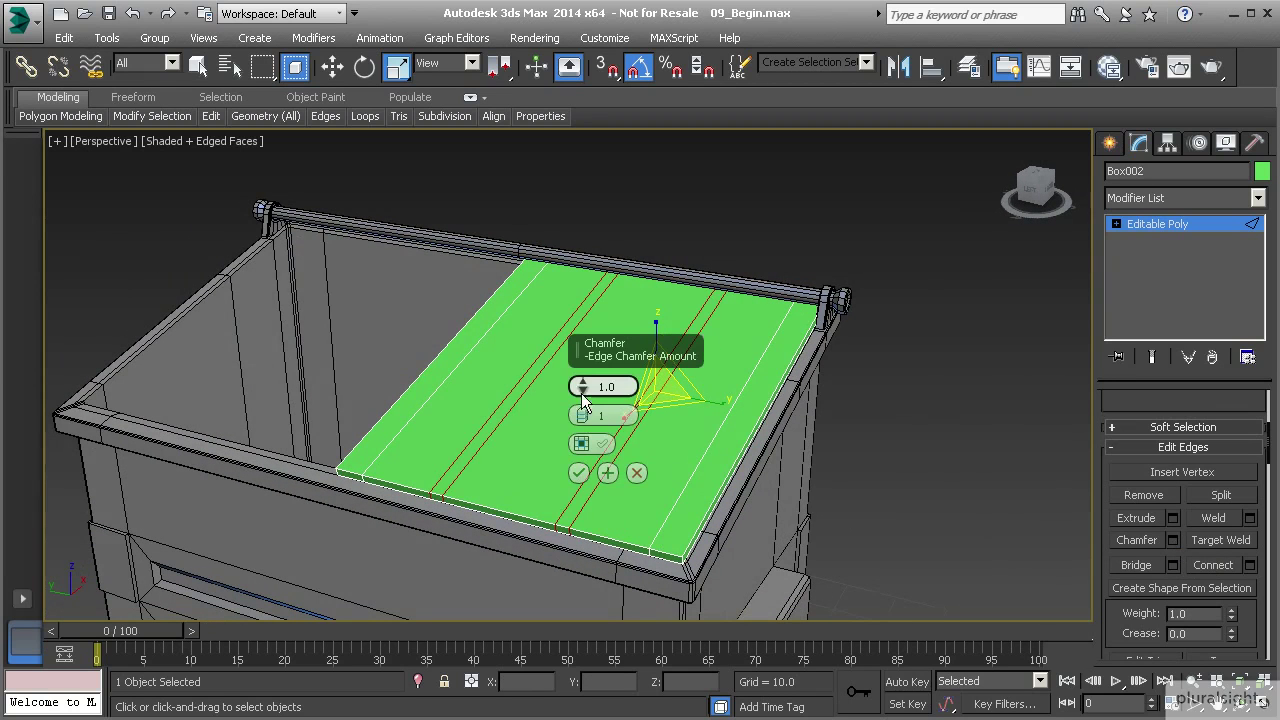
drag(585, 394, 584, 378)
alt+middle_drag(530, 440, 518, 474)
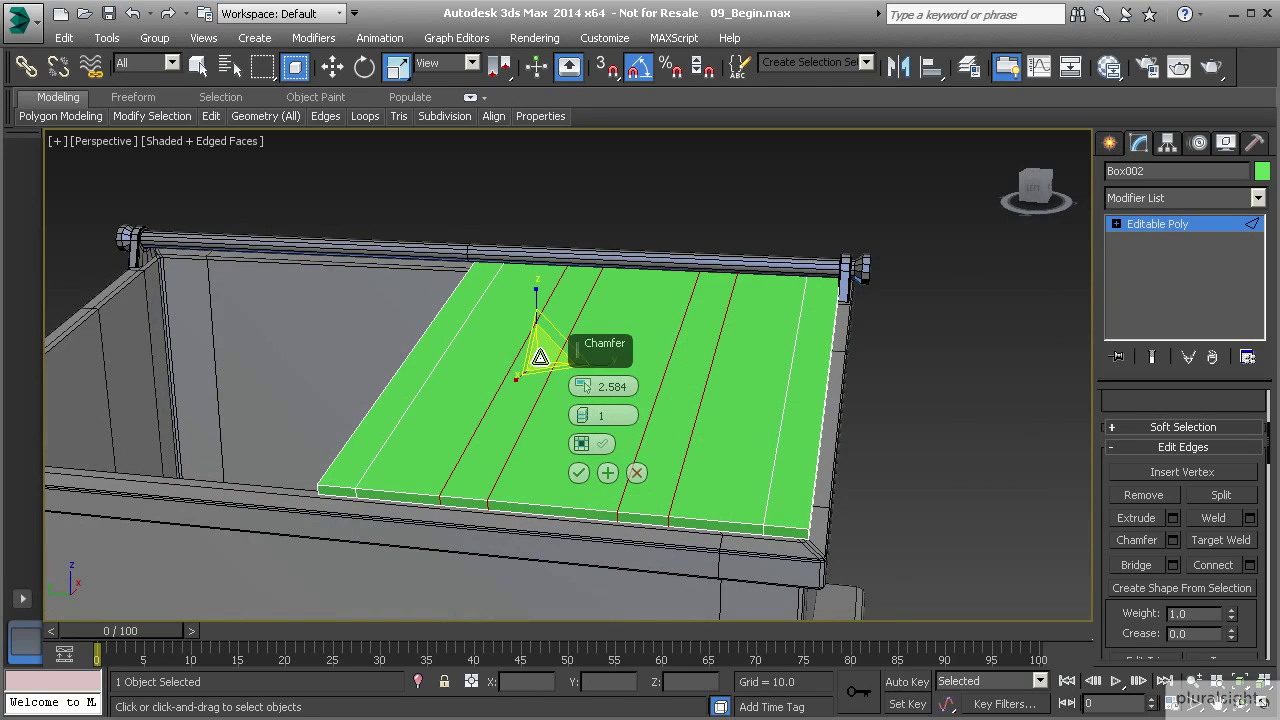
click(583, 391)
alt+middle_drag(486, 449, 492, 483)
click(578, 475)
- Select the two outermost lengthwise loops, convert them to vertices and scale them slightly inward along Y
scroll(546, 484, up, 3)
click(447, 327)
ctrl+click(788, 406)
middle_drag(671, 442, 631, 414)
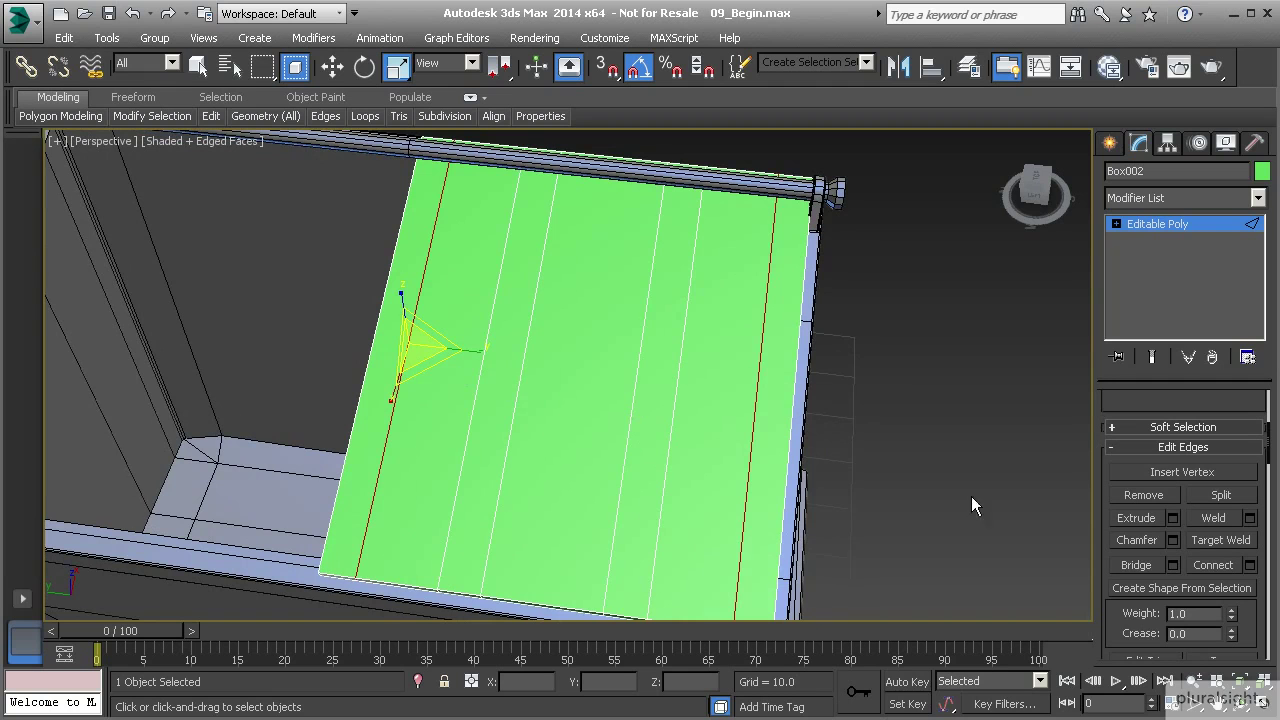
scroll(1128, 460, up, 5)
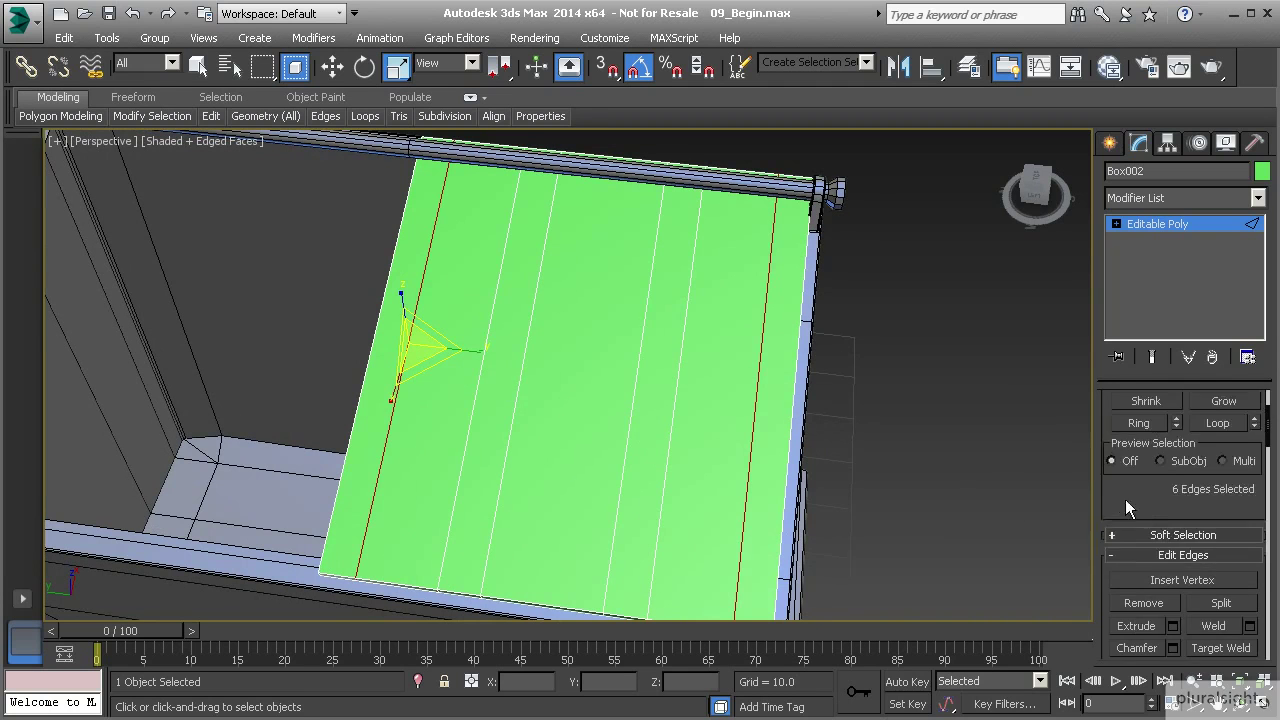
click(1132, 409)
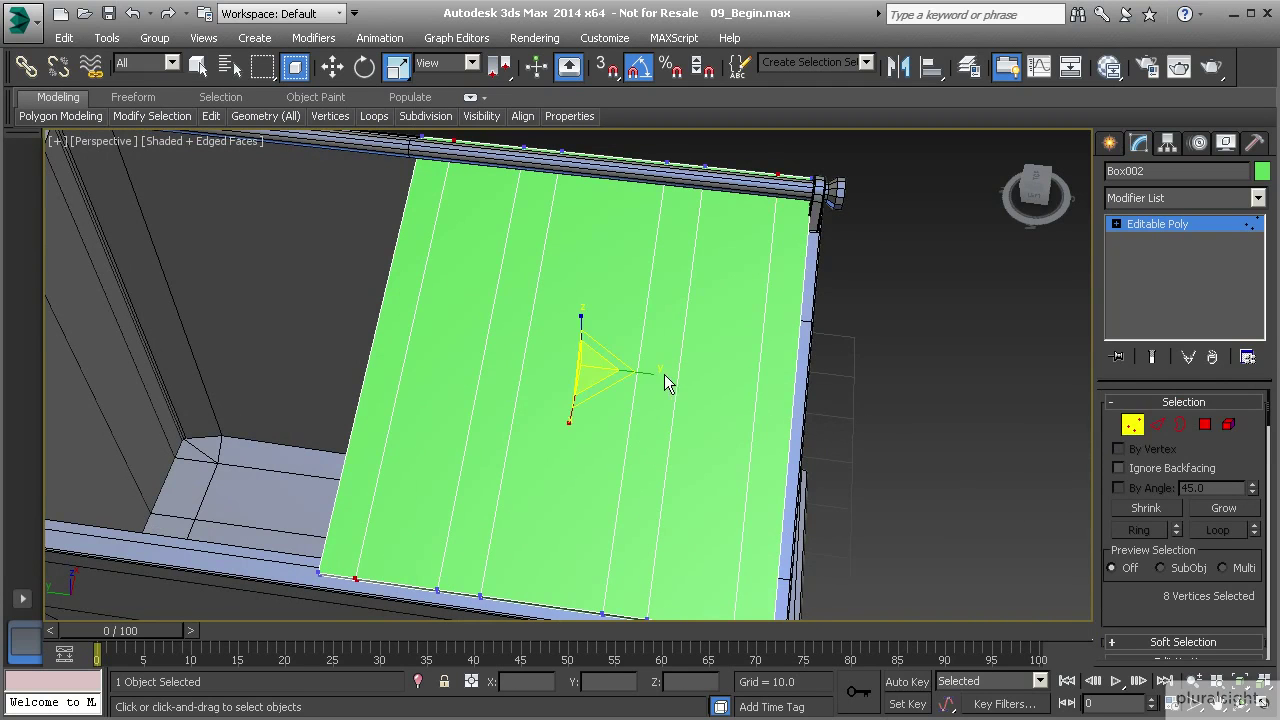
drag(655, 373, 655, 373)
alt+middle_drag(631, 394, 652, 352)
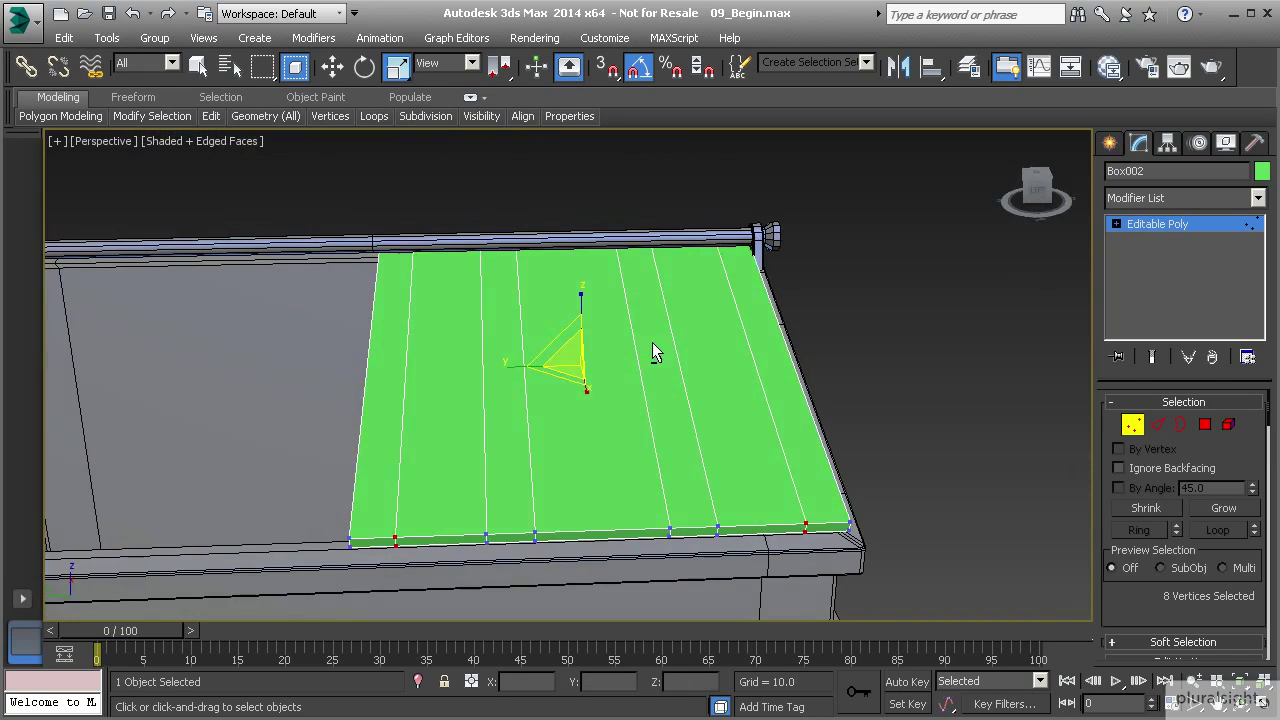
click(1133, 425)
- Select all the lengthwise edges across the lid in edge mode, using a crossing region
alt+middle_drag(860, 410, 823, 414)
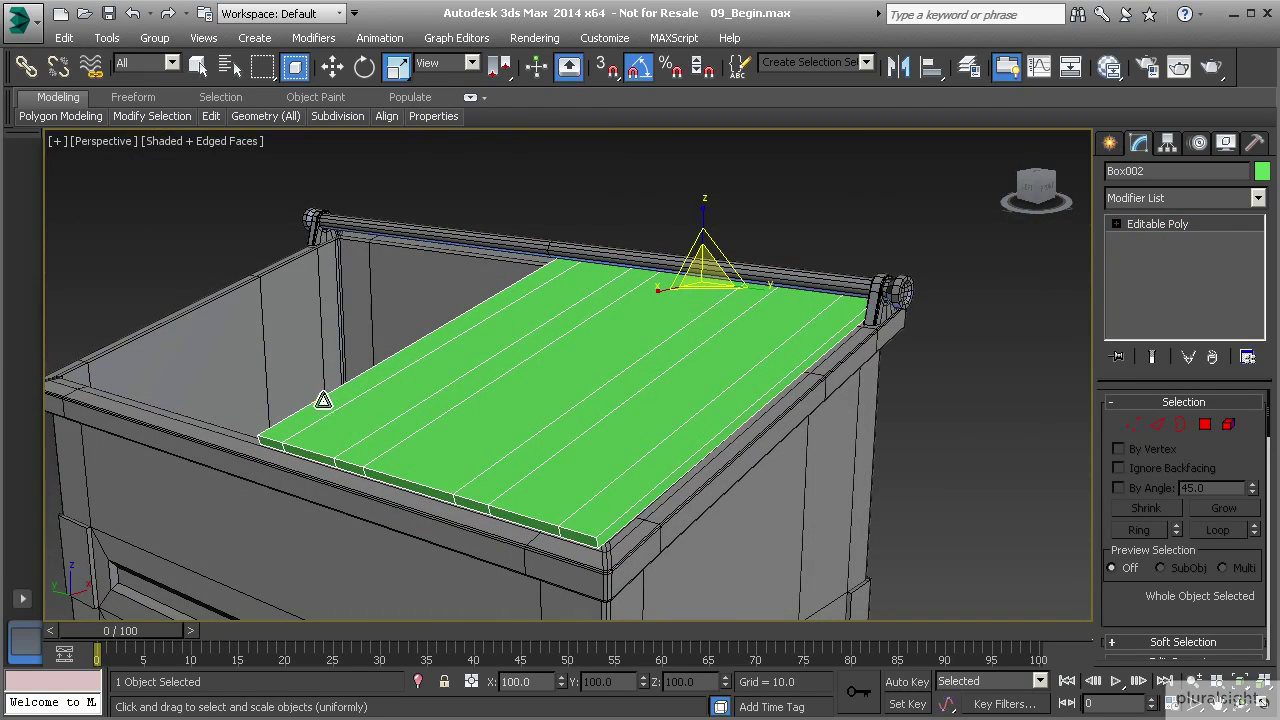
scroll(1131, 614, down, 5)
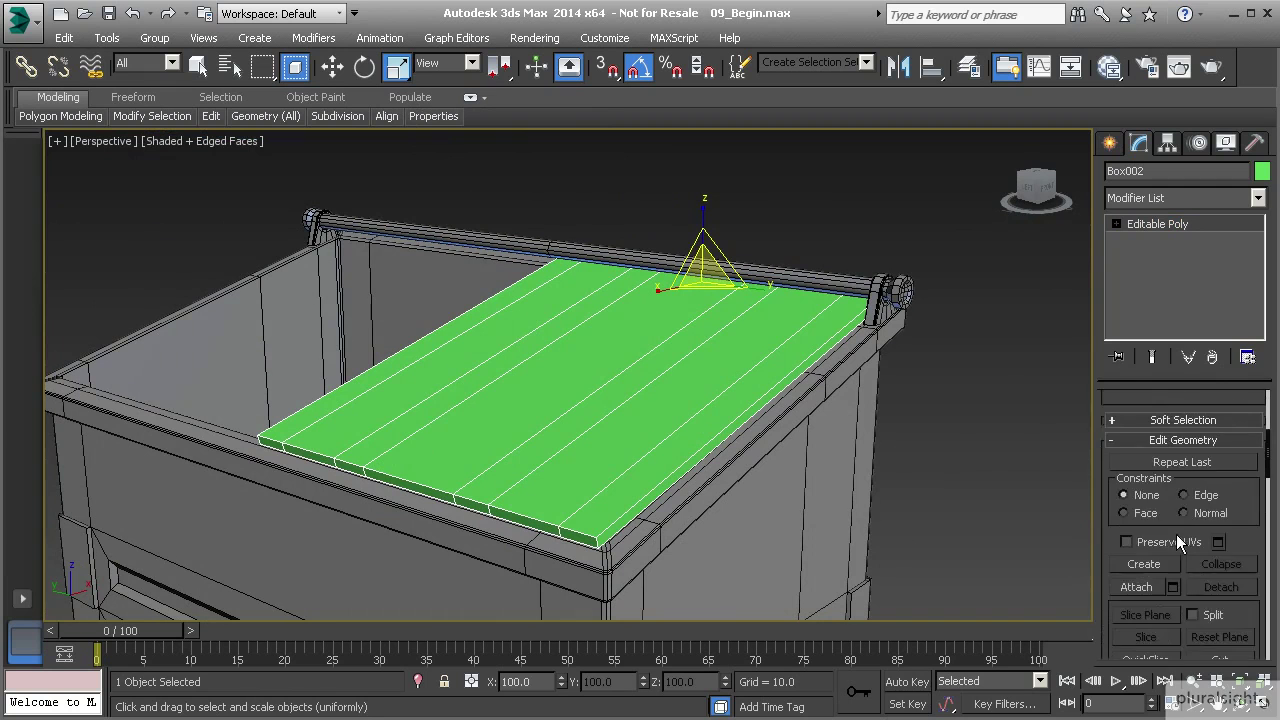
scroll(1169, 563, up, 4)
scroll(1142, 440, up, 1)
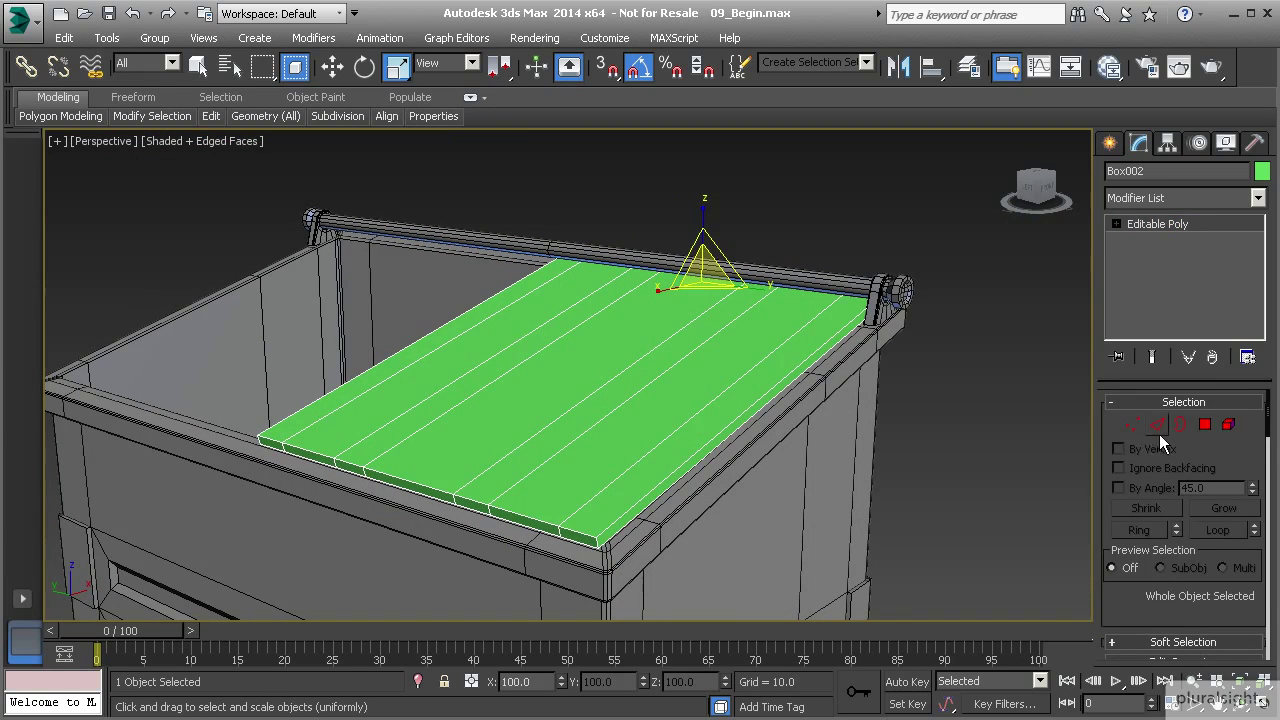
click(1157, 427)
alt+middle_drag(816, 465, 513, 433)
click(608, 537)
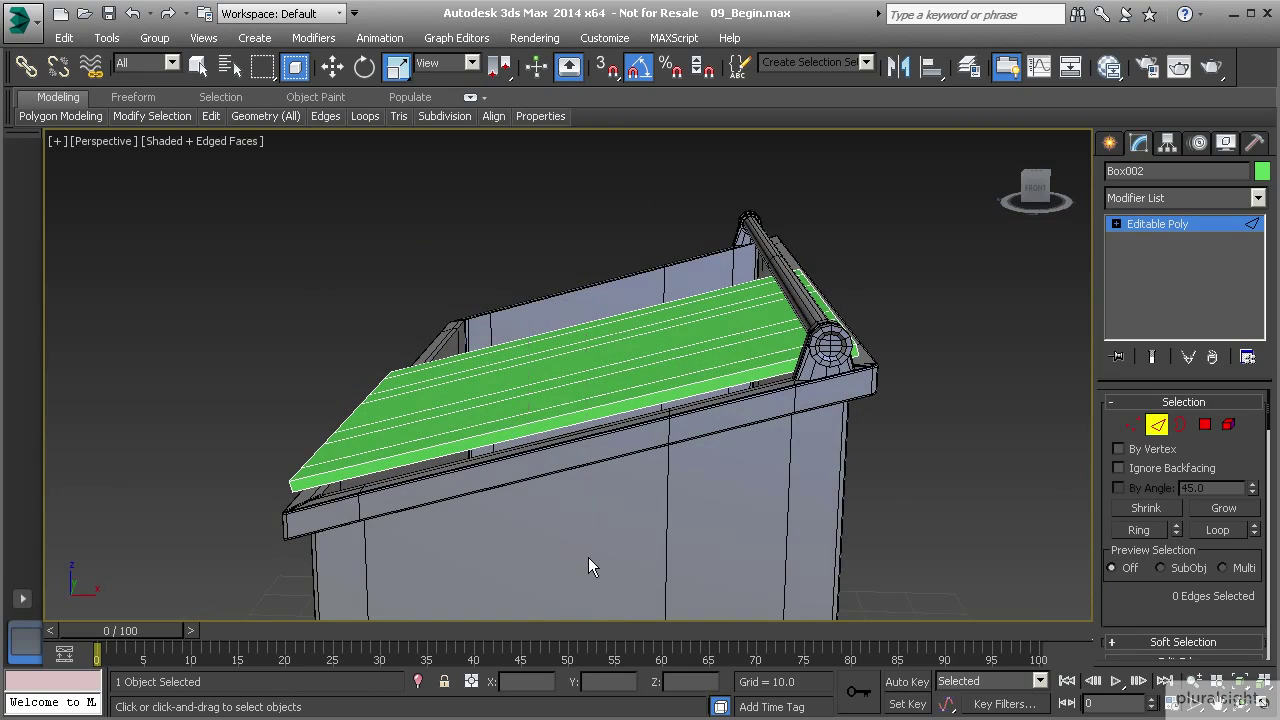
click(294, 66)
drag(563, 287, 579, 495)
- Connect the selected lengthwise edges with 2 segments and a pinch of 70, adding crosswise loops near the lid's two ends
alt+middle_drag(429, 349, 897, 466)
scroll(1176, 639, down, 5)
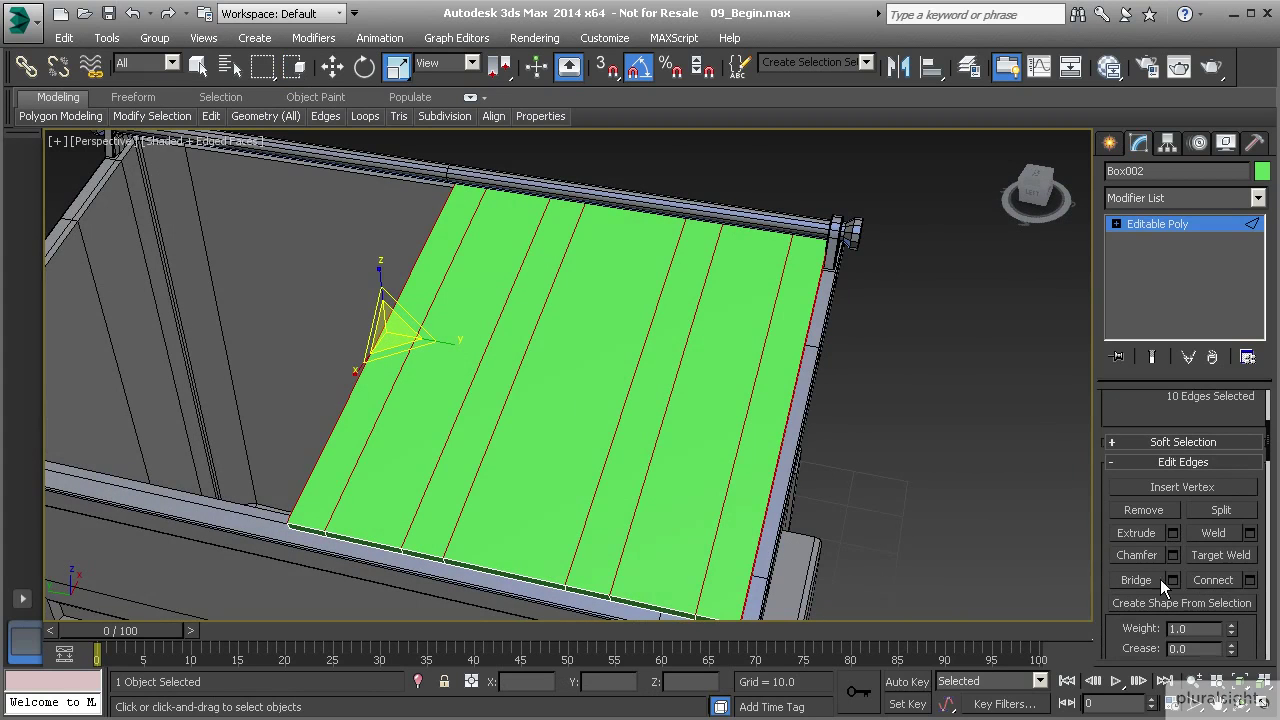
click(1249, 580)
drag(583, 418, 598, 254)
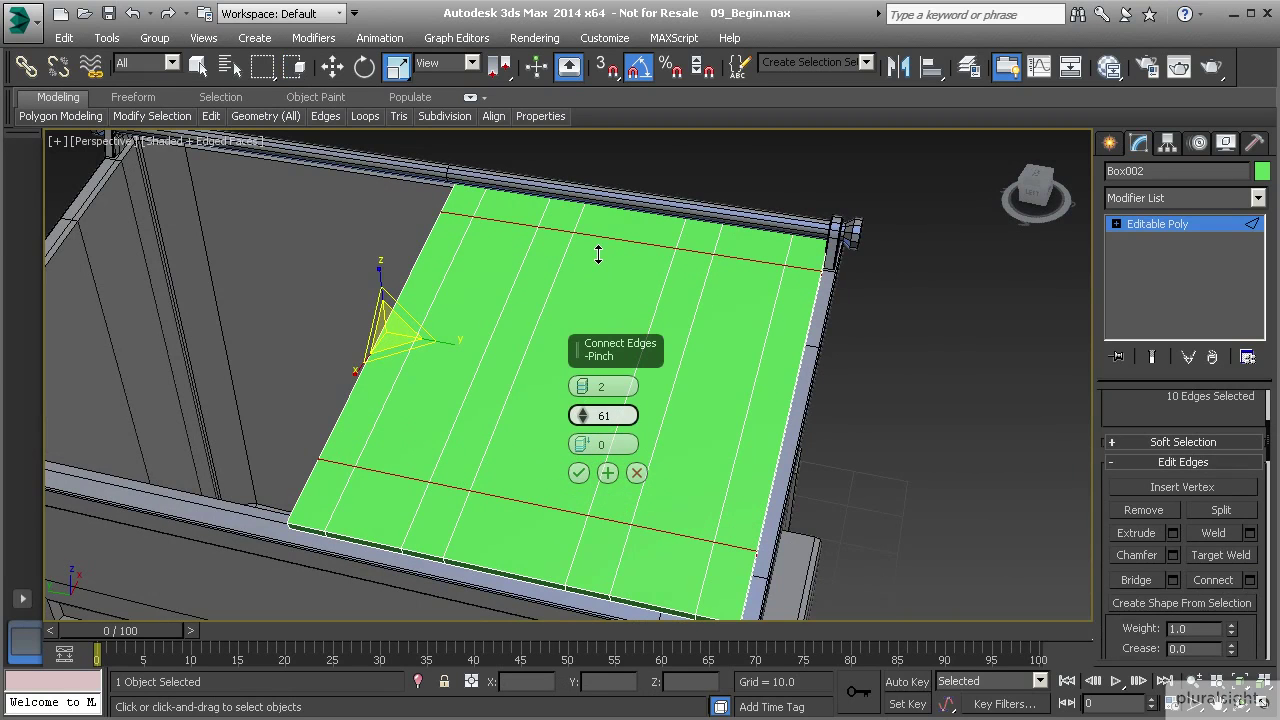
drag(598, 253, 600, 243)
alt+middle_drag(600, 243, 408, 412)
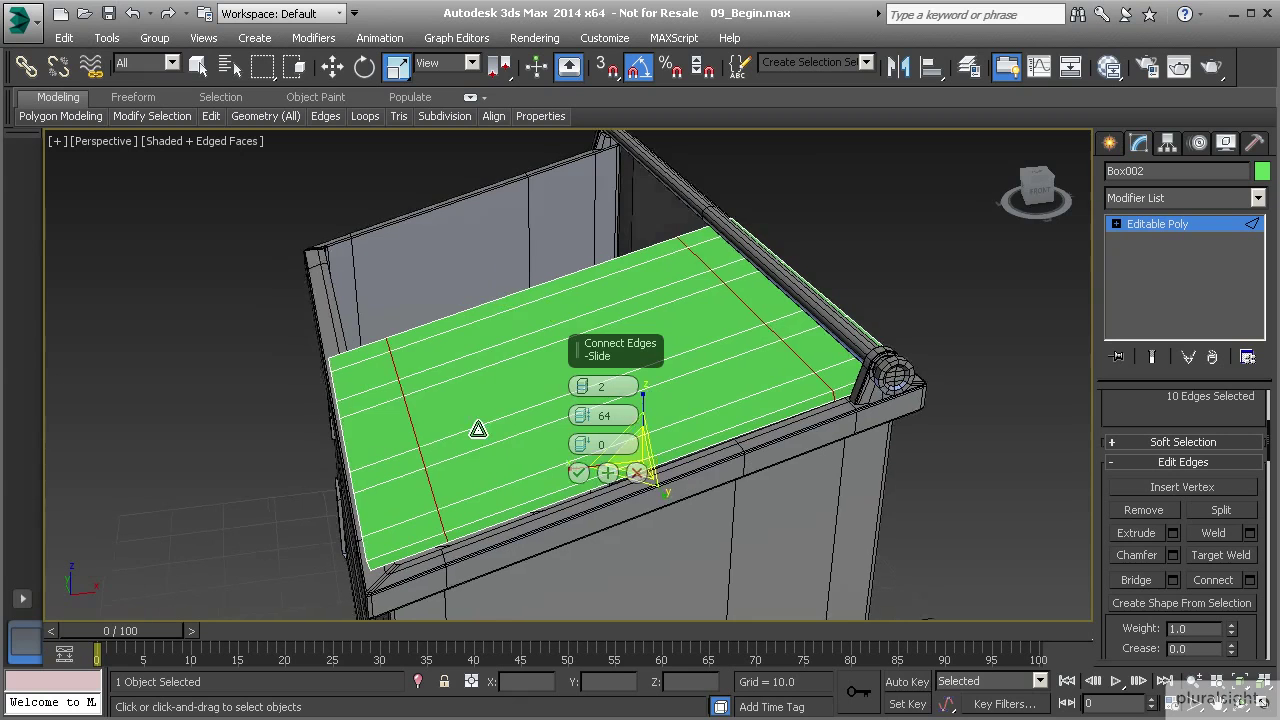
alt+middle_drag(474, 423, 595, 443)
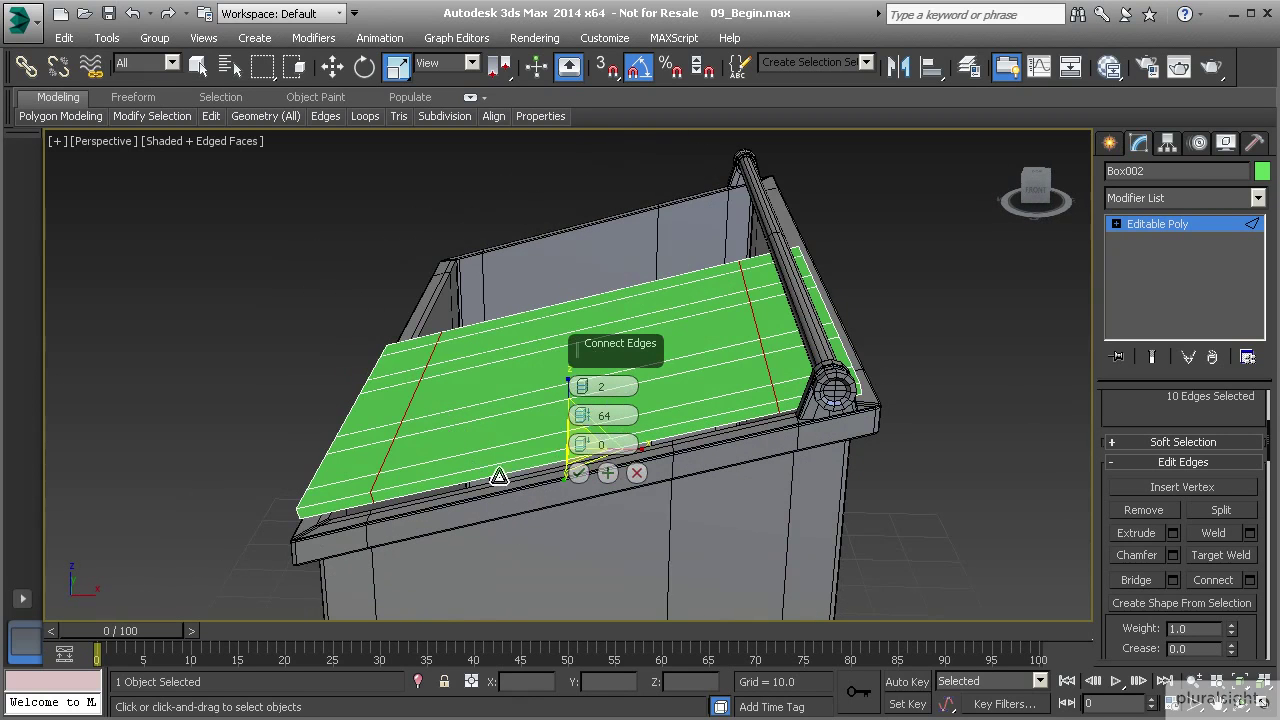
drag(583, 416, 584, 393)
alt+middle_drag(586, 388, 628, 452)
alt+middle_drag(651, 396, 677, 449)
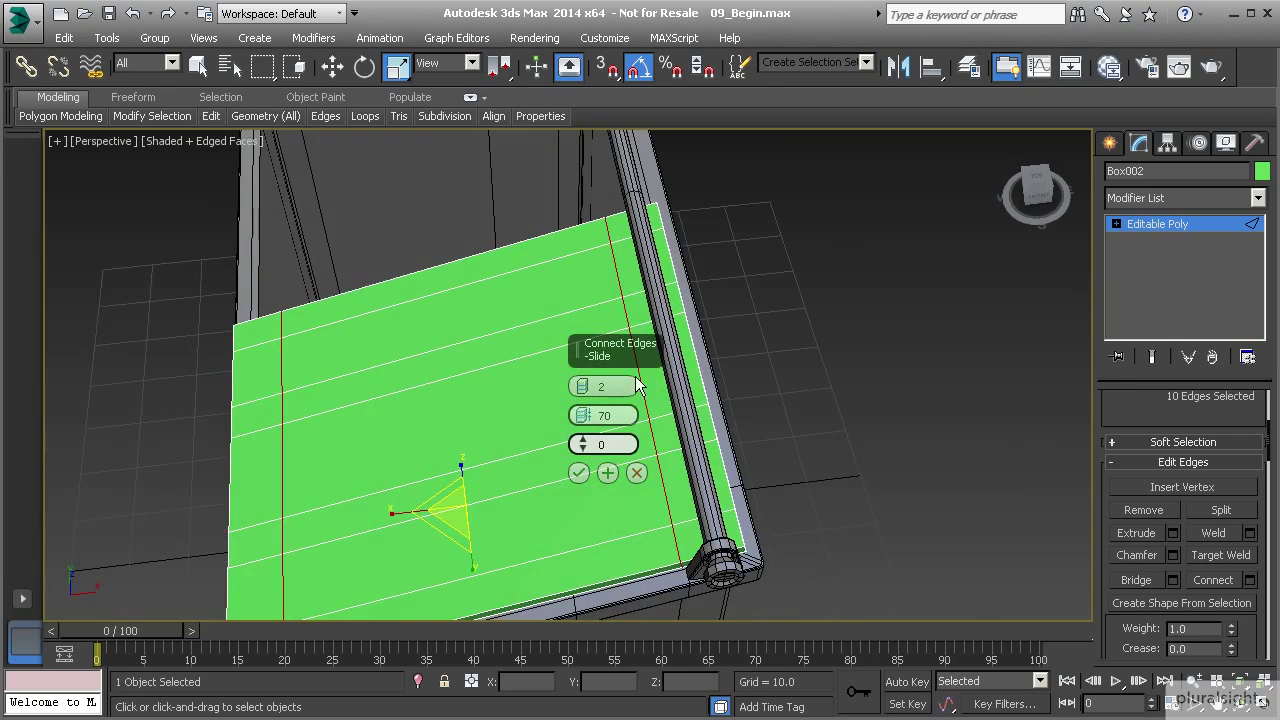
mouse_move(583, 511)
alt+middle_down()
mouse_move(611, 487)
mouse_move(578, 472)
mouse_move(606, 516)
alt+middle_up()
click(581, 475)
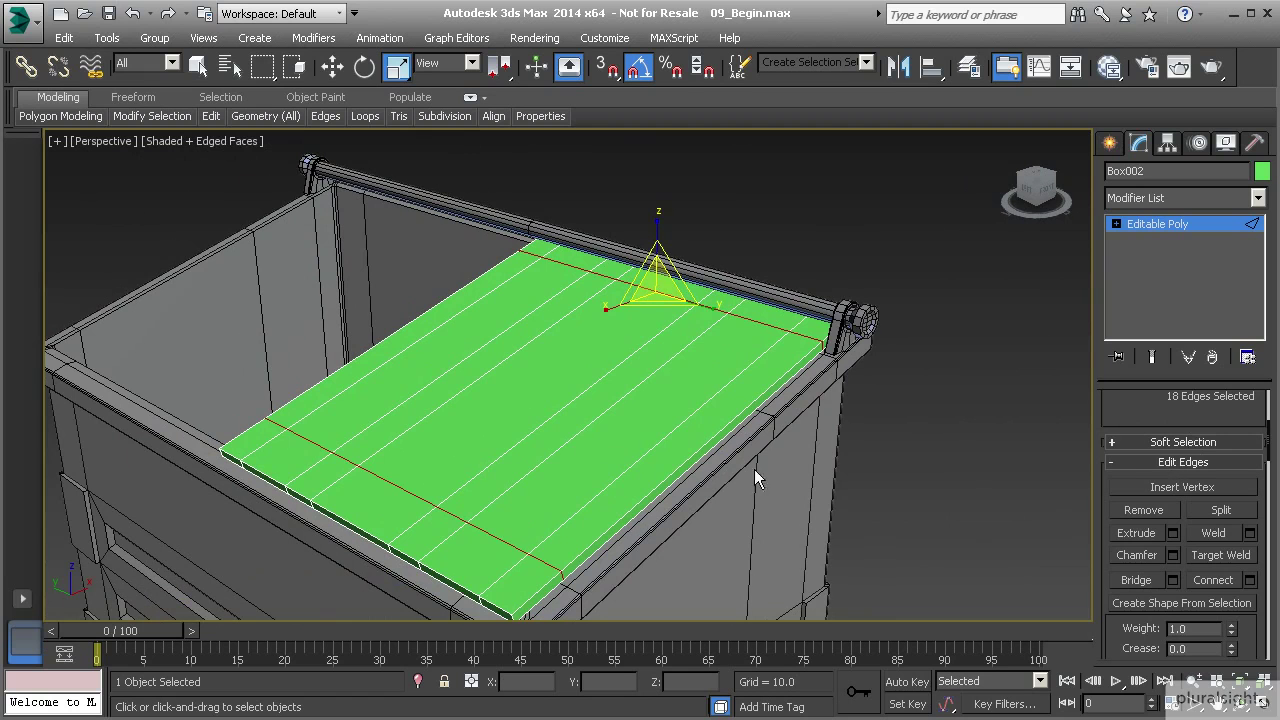
- Select the four narrow lengthwise strip polygons between the two crosswise loops in polygon mode
key(4)
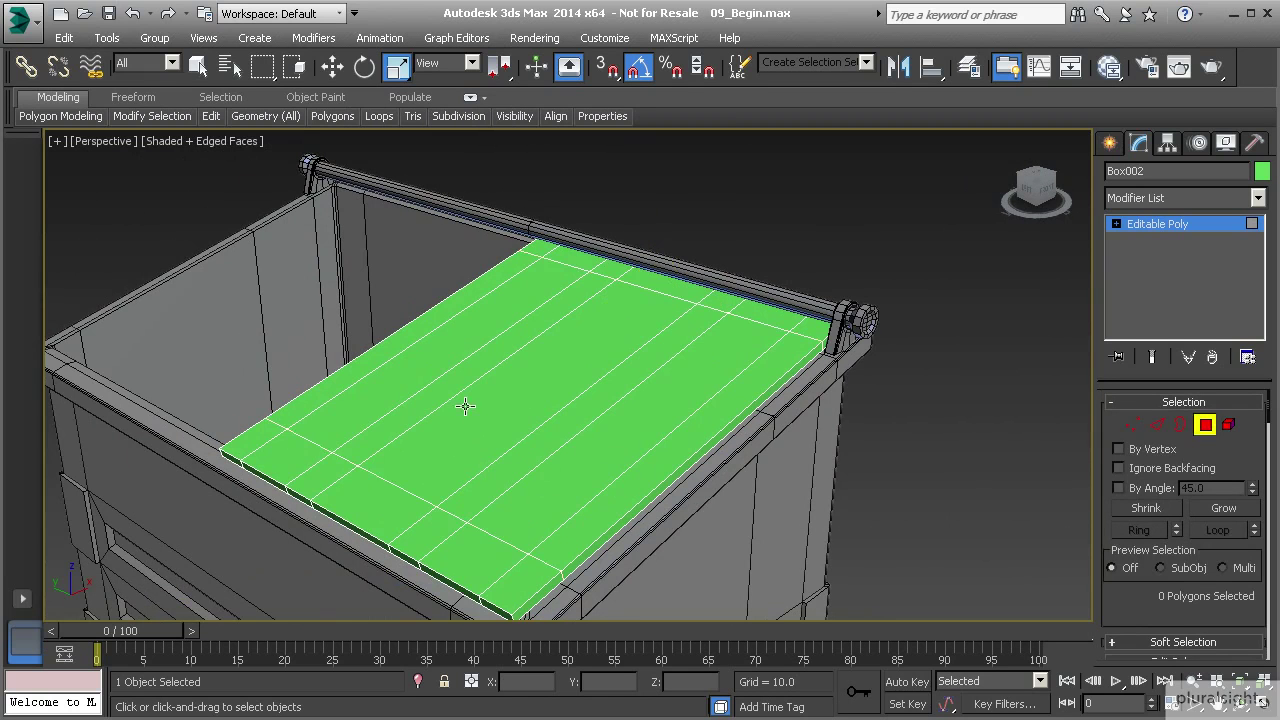
alt+middle_drag(465, 406, 403, 400)
click(351, 371)
ctrl+click(455, 393)
ctrl+click(581, 420)
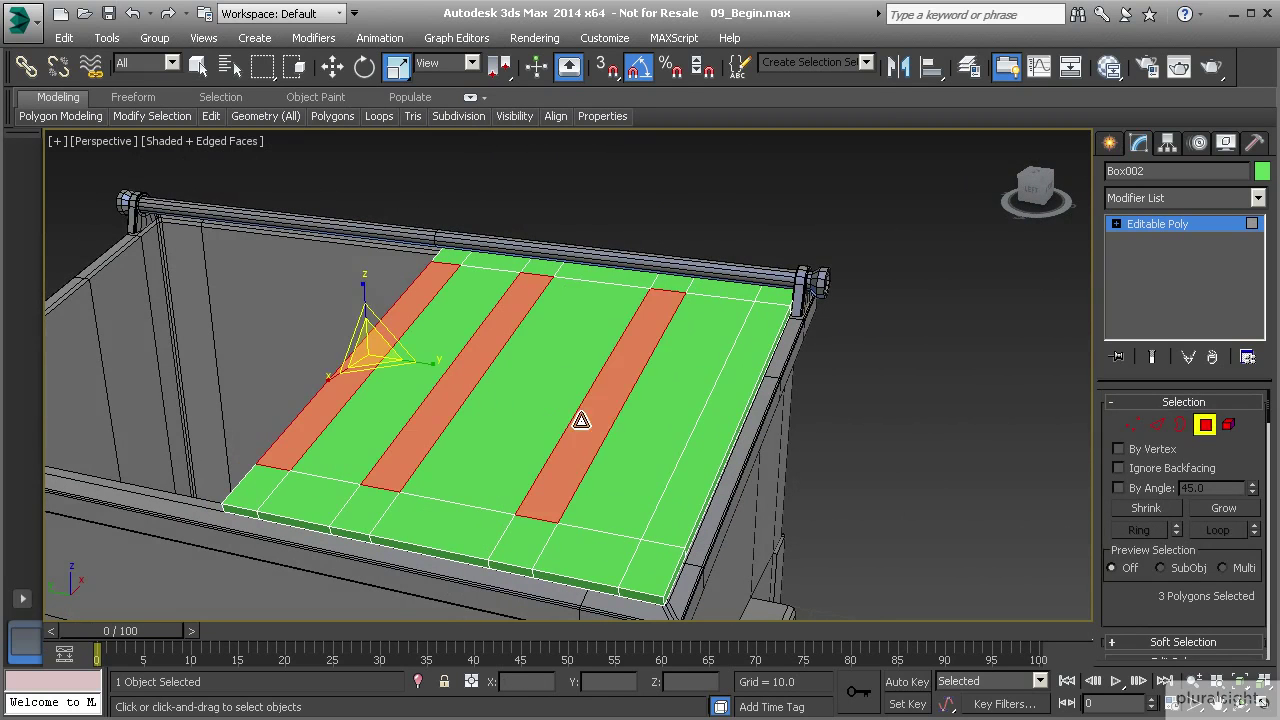
ctrl+click(709, 444)
alt+middle_drag(615, 434, 560, 437)
alt+middle_drag(701, 490, 705, 460)
scroll(1138, 555, down, 10)
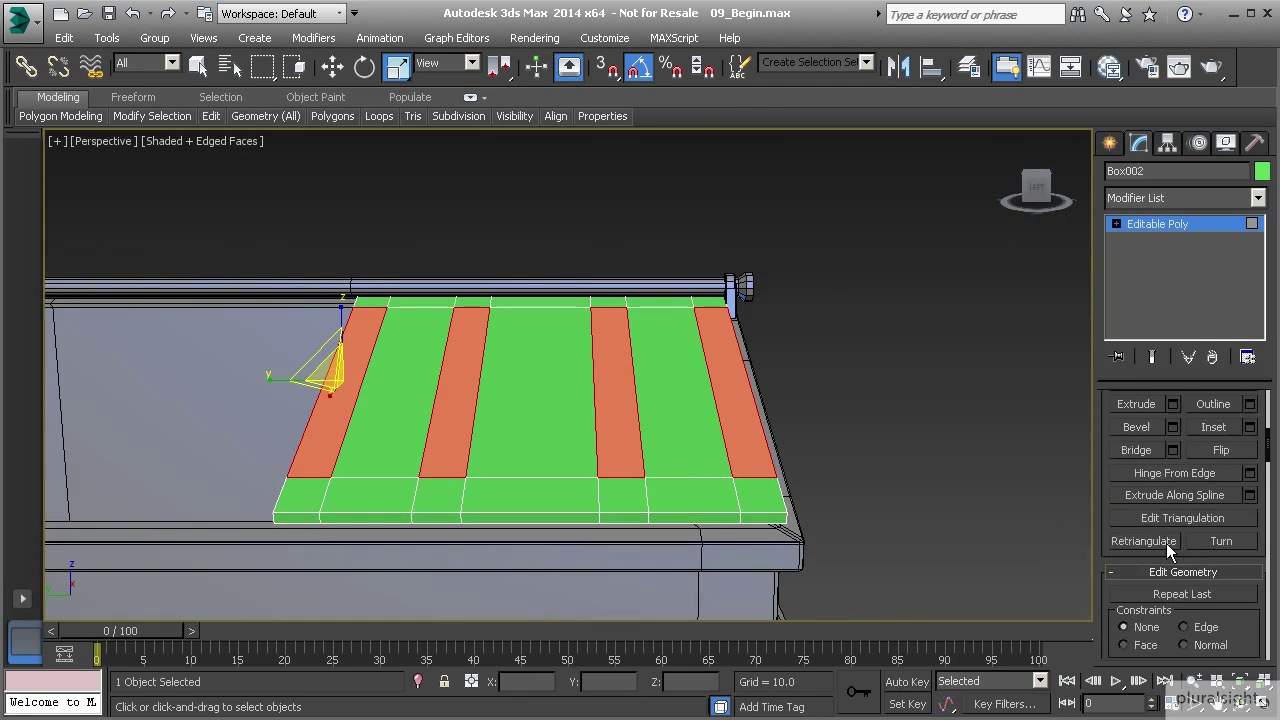
alt+middle_drag(757, 434, 527, 430)
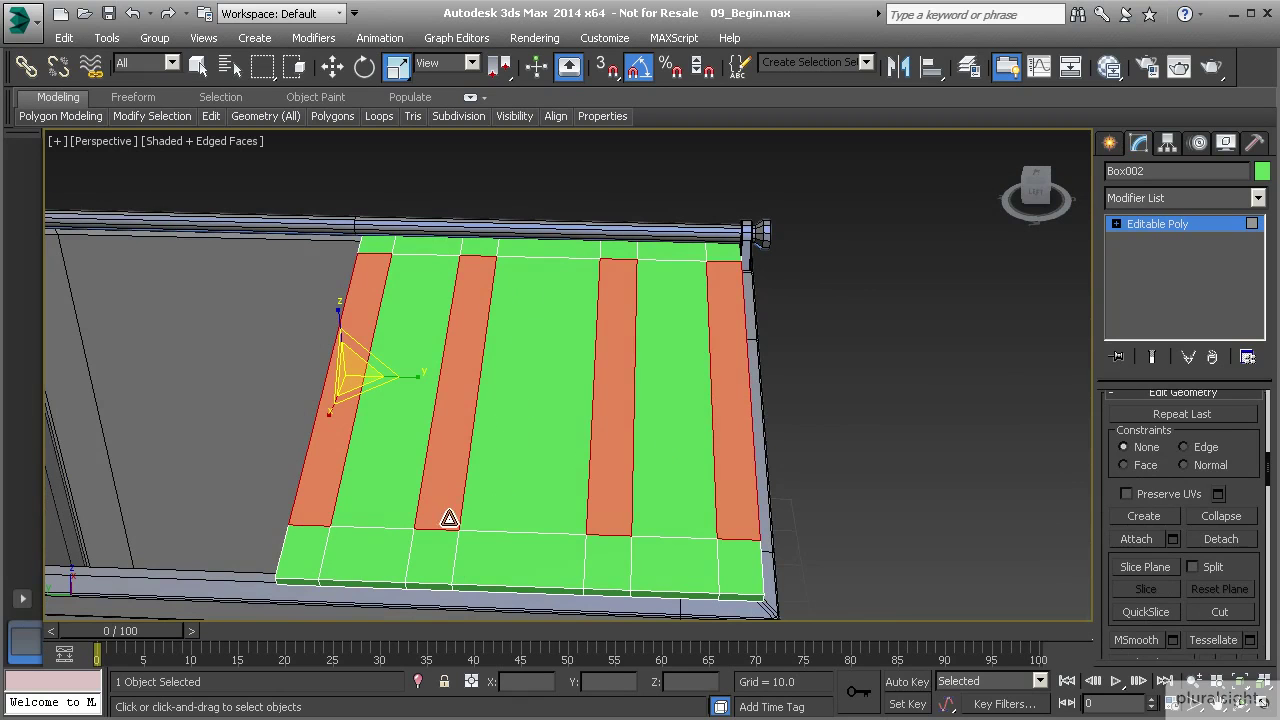
- Select the complete polygon loops of the two inner narrow strips and convert the selection to their vertices
click(435, 563)
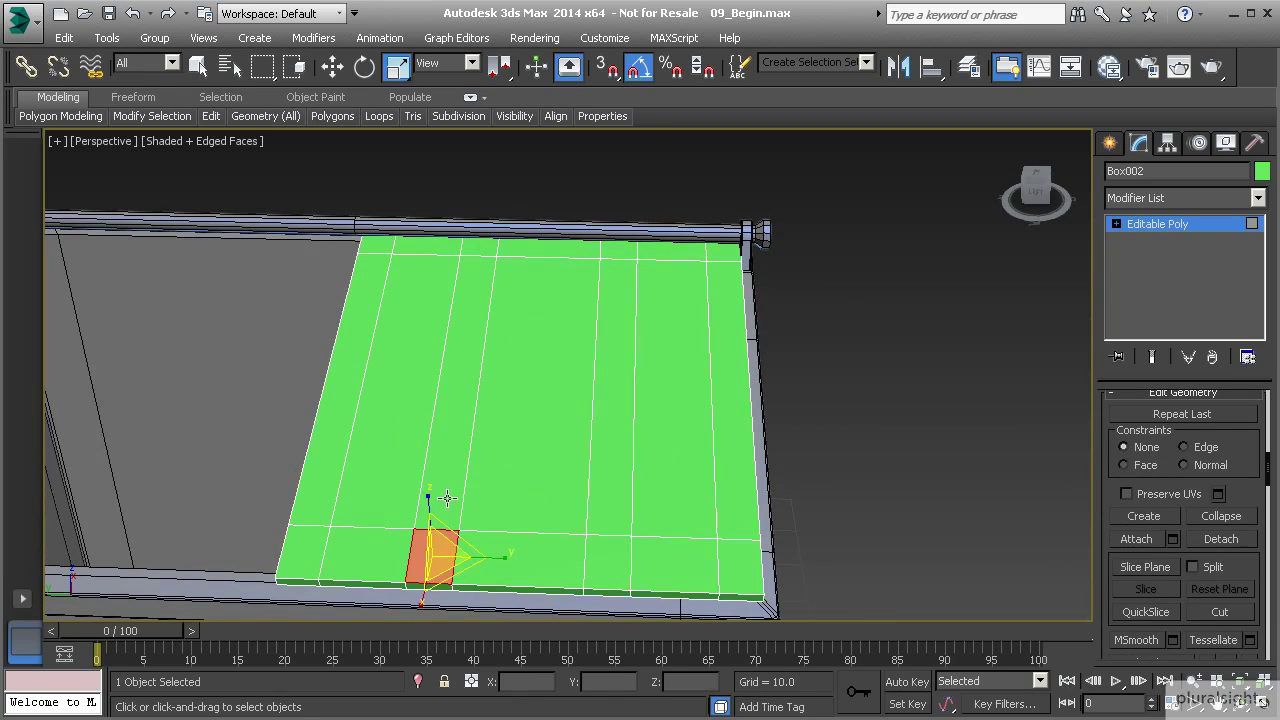
click(430, 549)
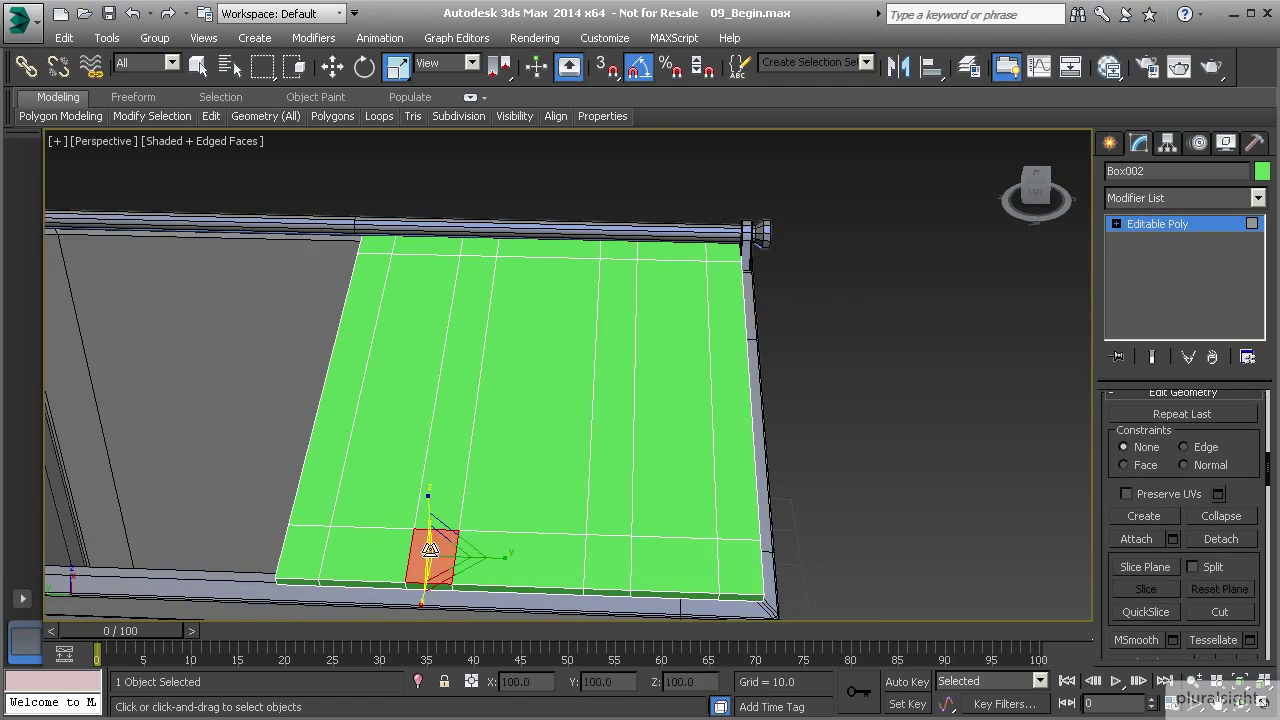
shift+click(443, 423)
mouse_move(462, 575)
alt+middle_down()
mouse_move(464, 510)
mouse_move(458, 550)
alt+middle_up()
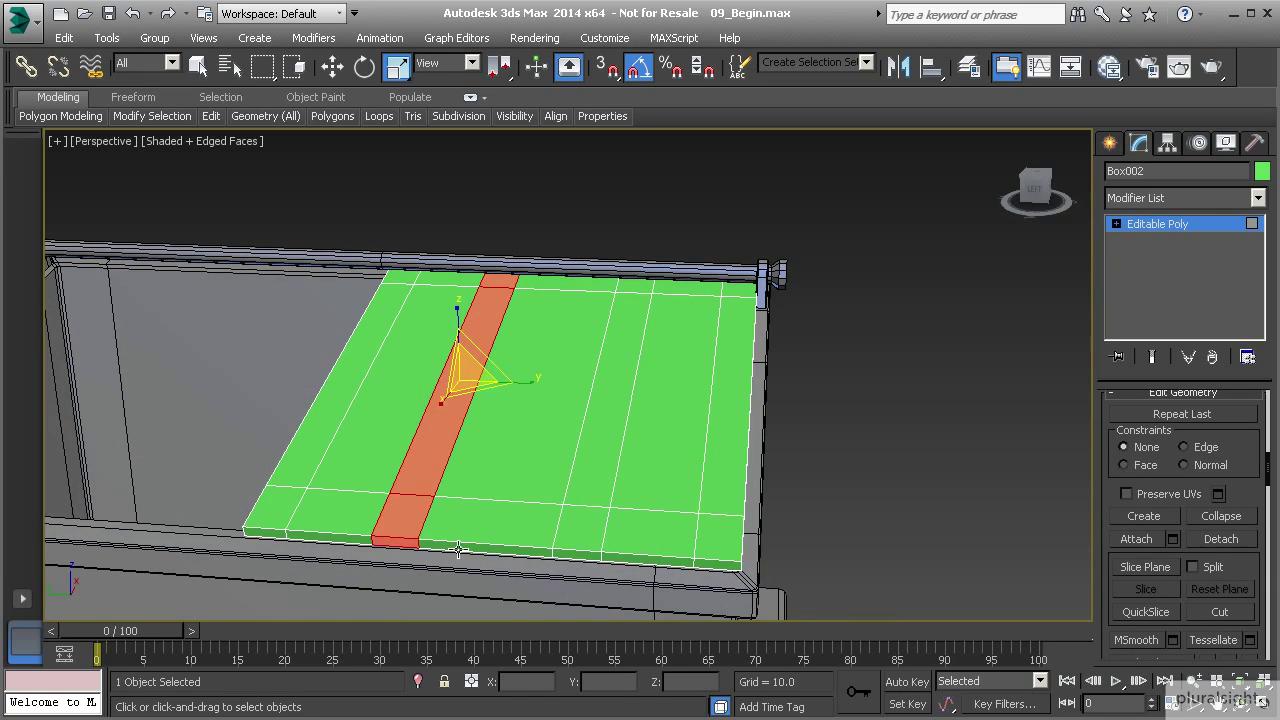
ctrl+click(580, 521)
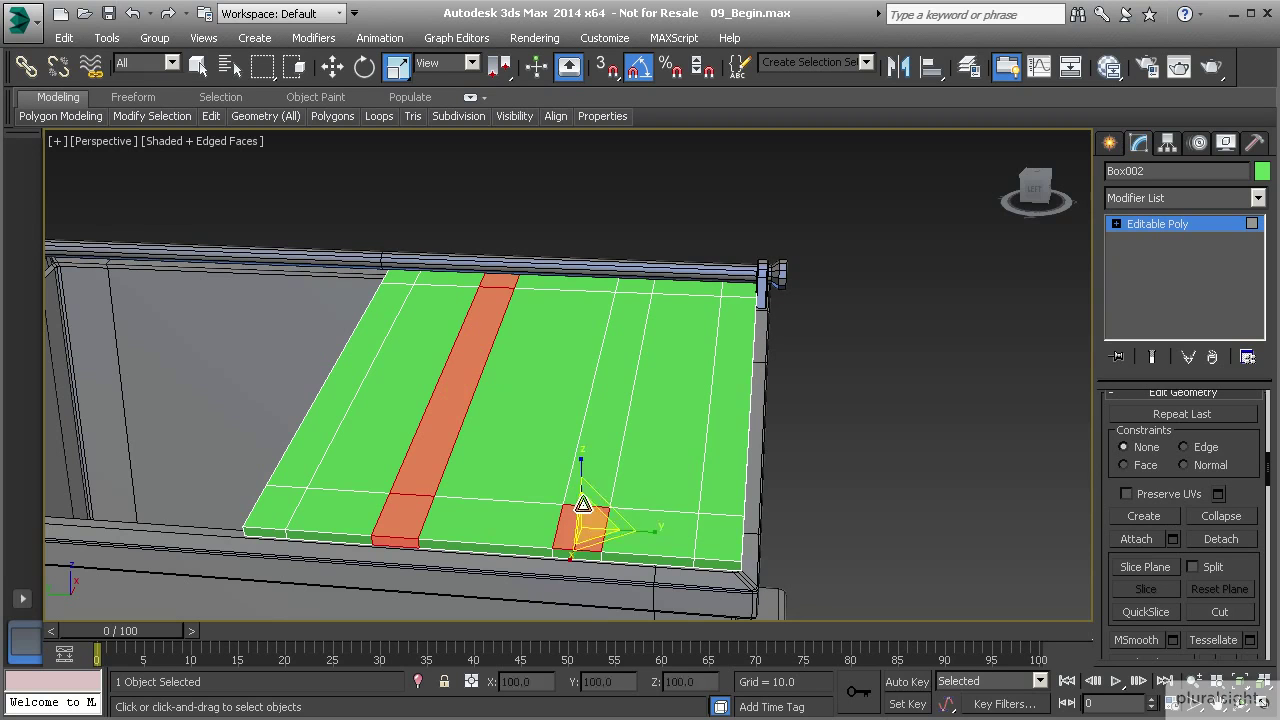
shift+click(590, 455)
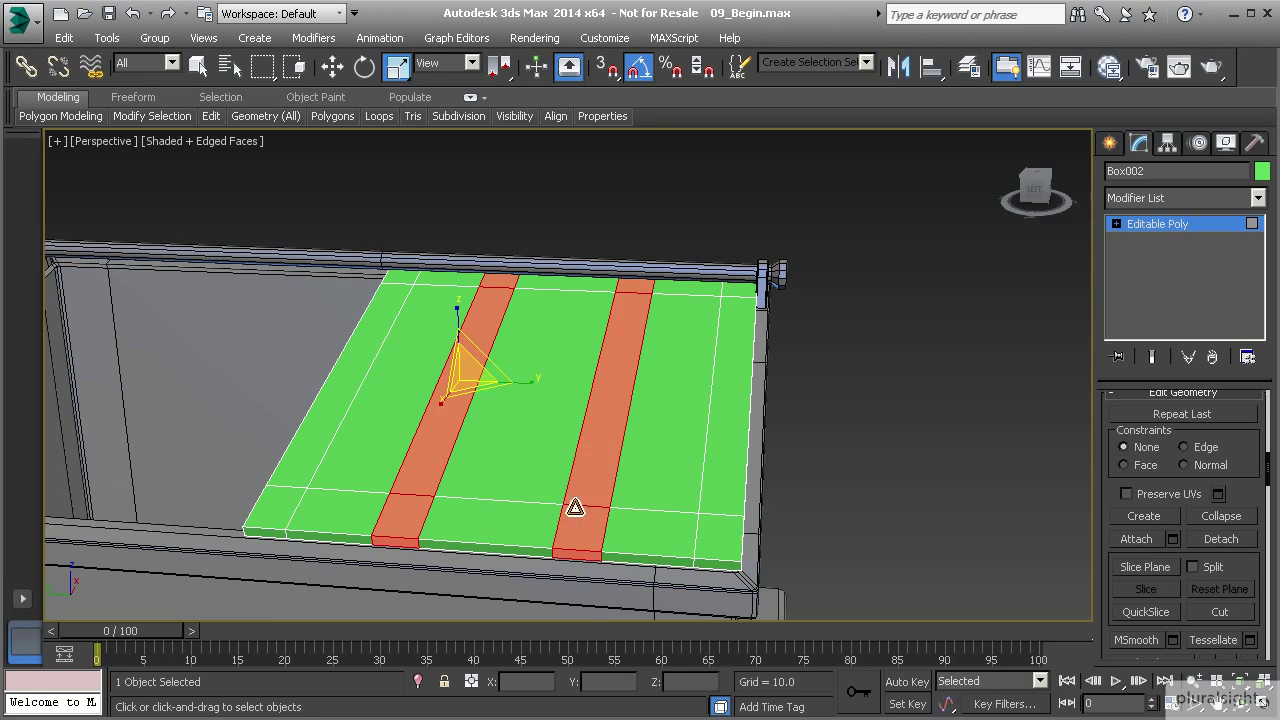
mouse_move(508, 420)
alt+middle_down()
mouse_move(517, 397)
mouse_move(516, 420)
alt+middle_up()
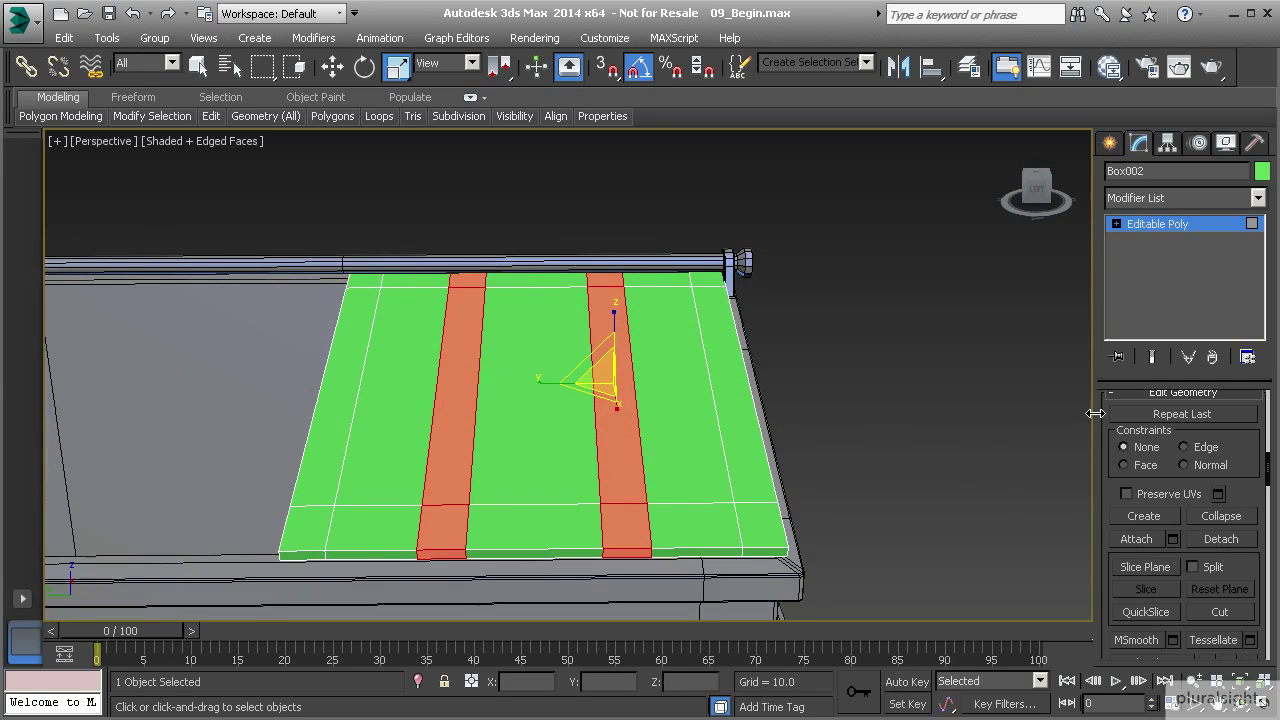
drag(1110, 430, 1065, 573)
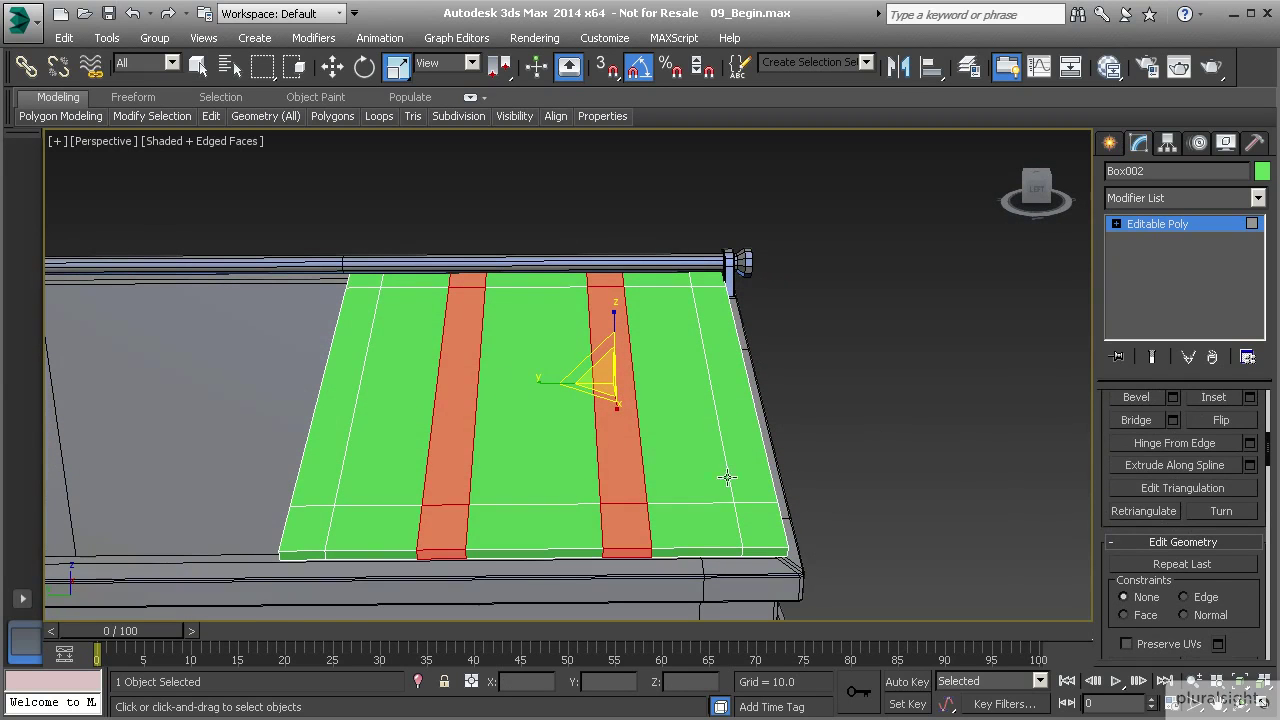
scroll(1119, 535, up, 10)
ctrl+click(1132, 424)
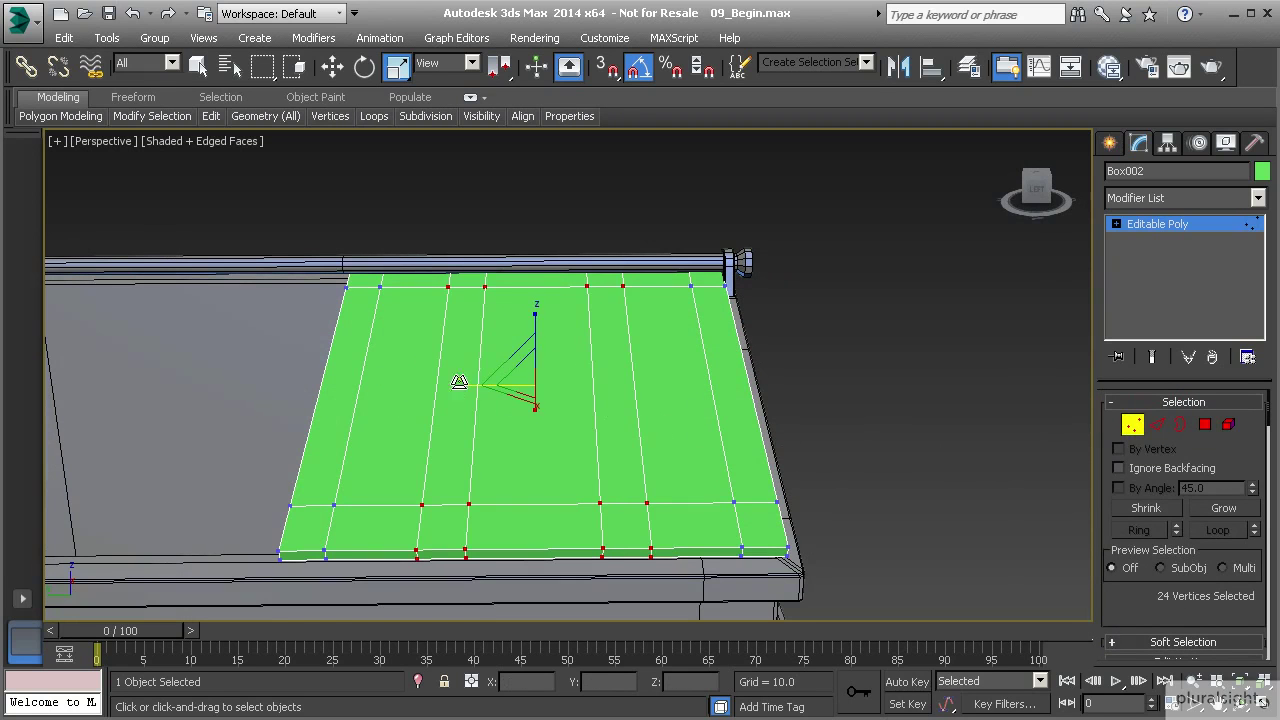
- Scale the selected vertices inward across the lid's width so the two inner strips sit closer together
drag(457, 380, 472, 381)
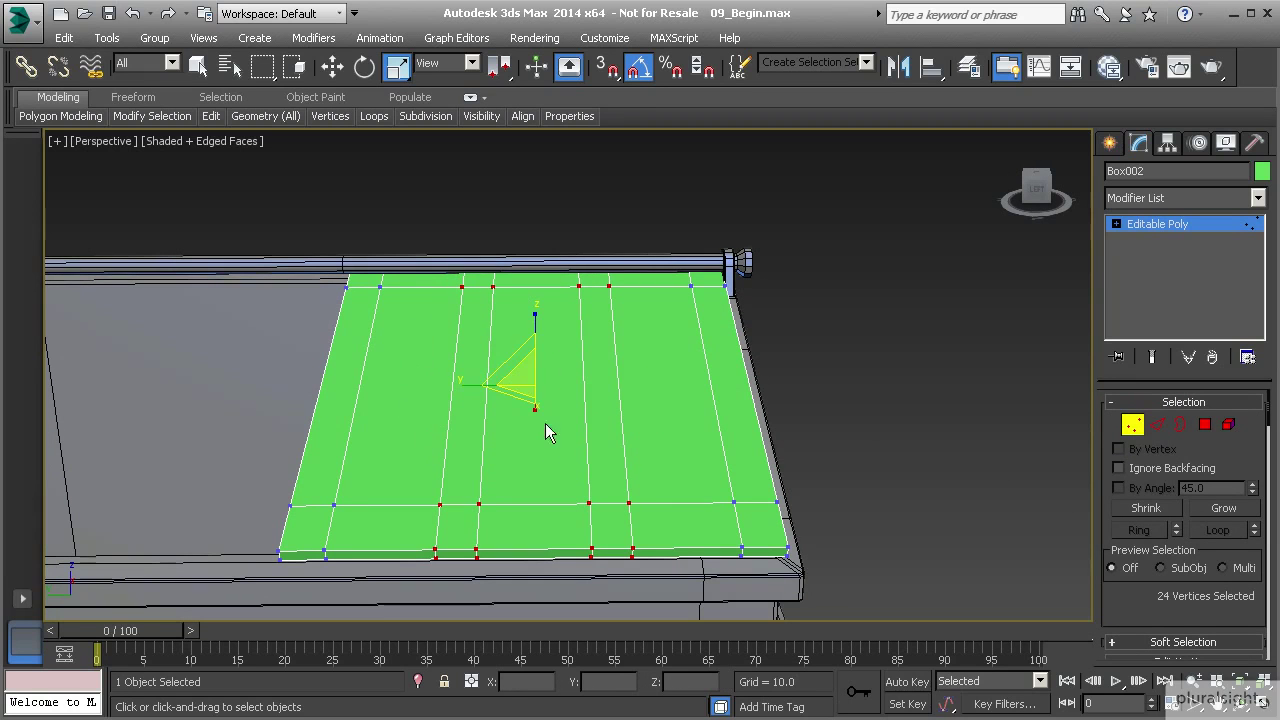
alt+middle_drag(634, 372, 629, 405)
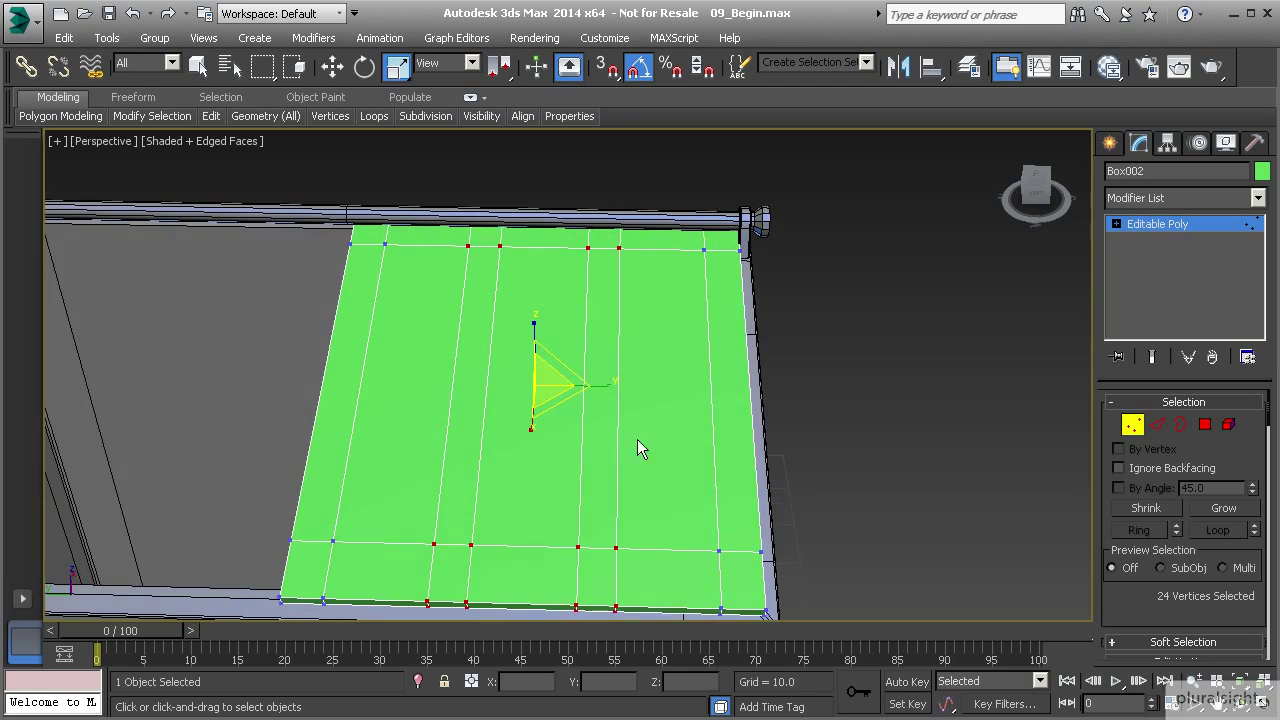
alt+middle_drag(543, 435, 491, 398)
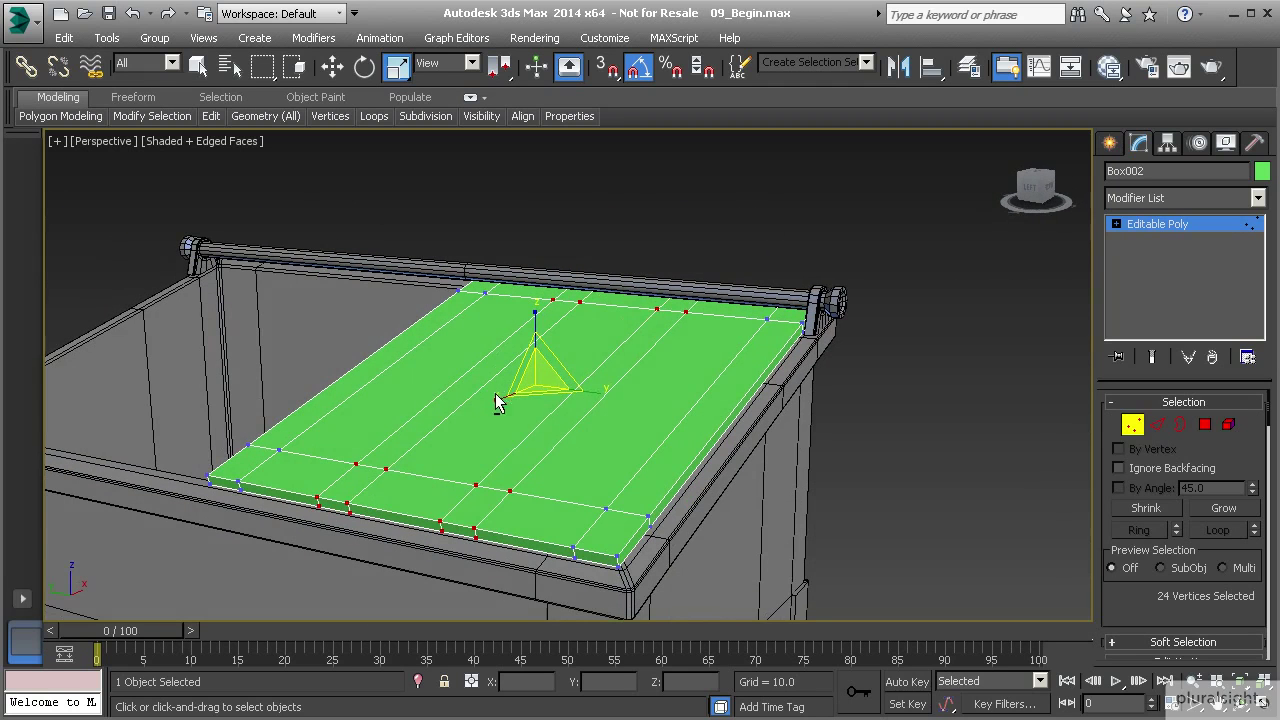
- Select the four narrow lengthwise strip polygons between the two crosswise loops in polygon mode
click(1205, 424)
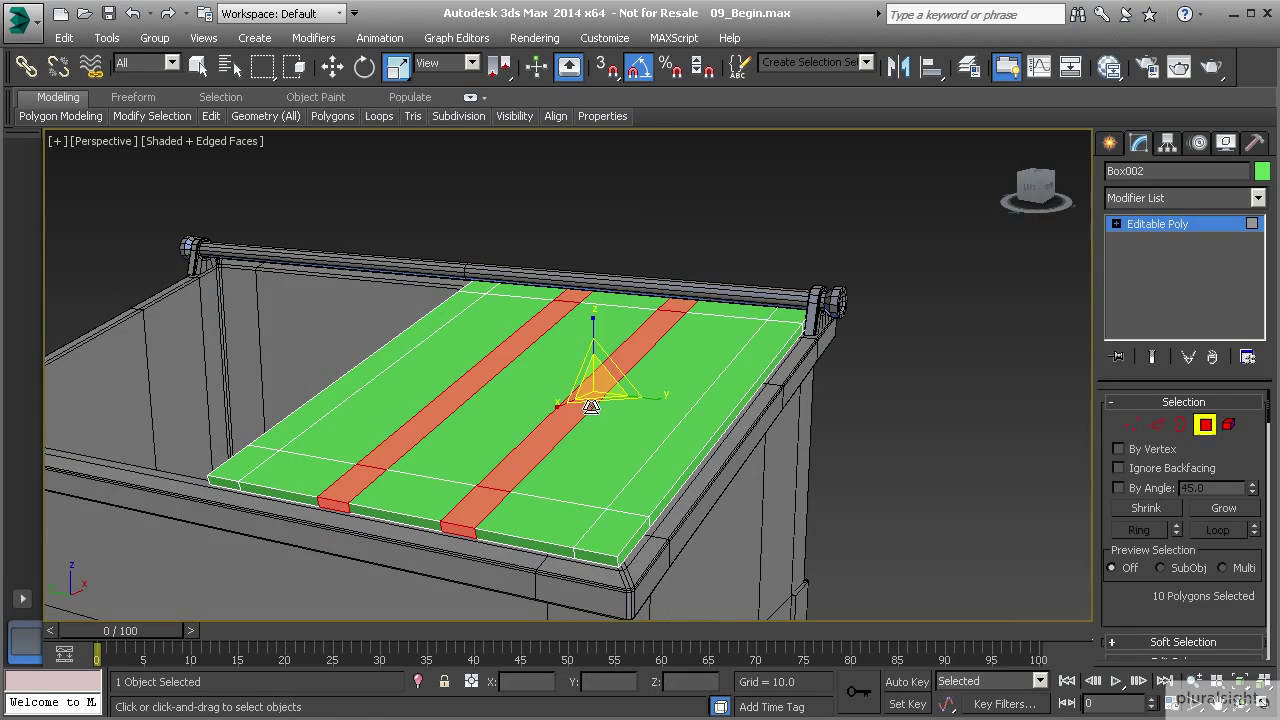
click(449, 391)
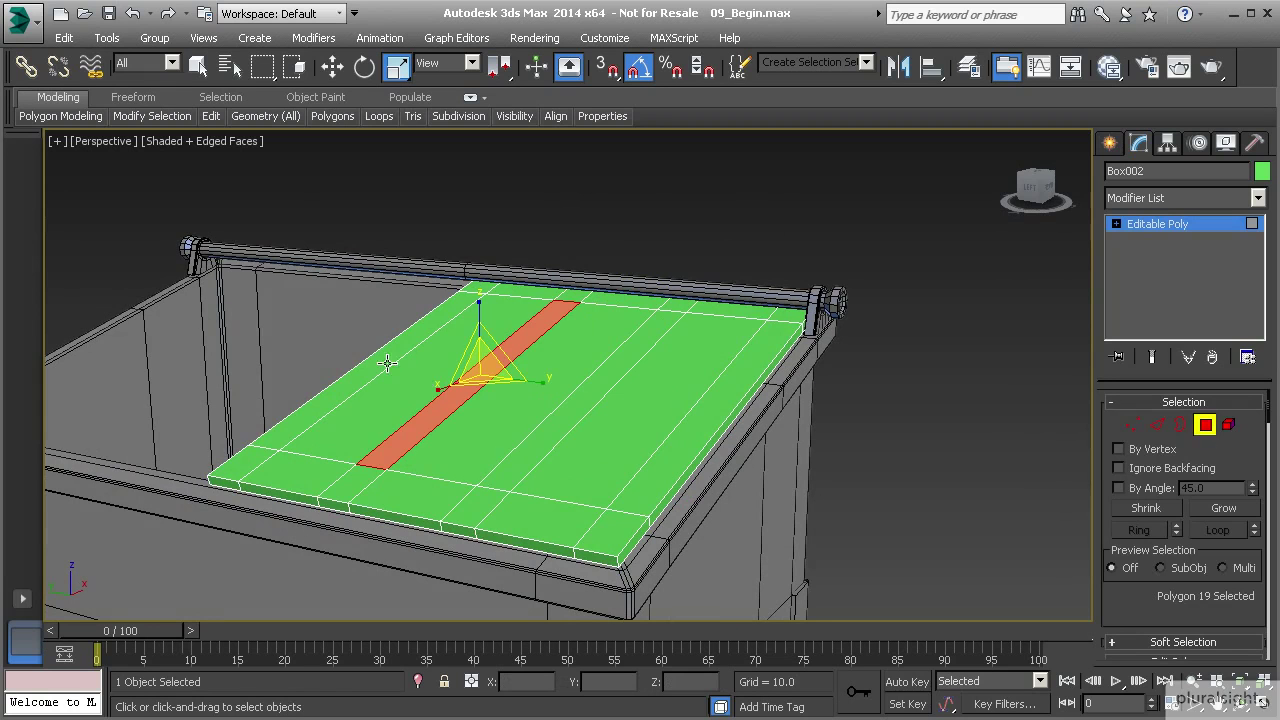
ctrl+click(388, 363)
ctrl+click(574, 394)
ctrl+click(691, 426)
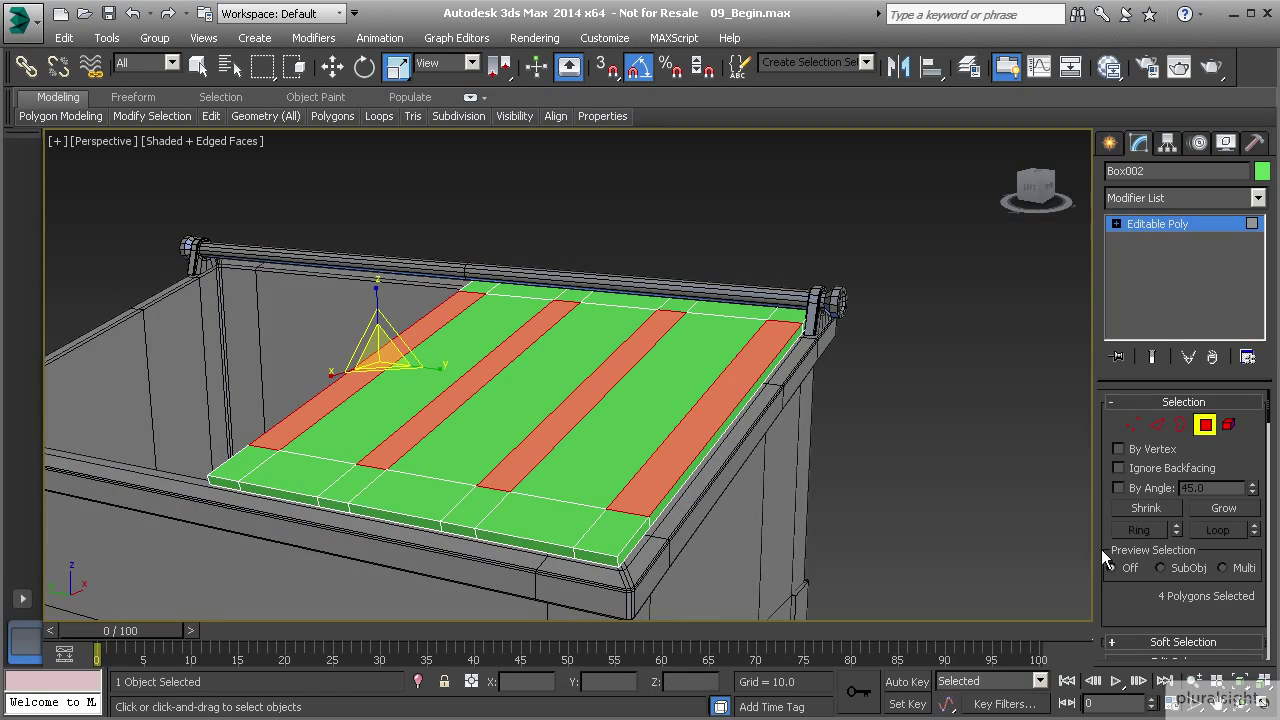
- Bevel the four strip polygons with a height of 1.5 and an outline of -1.0 to form raised ribs
scroll(1150, 580, down, 3)
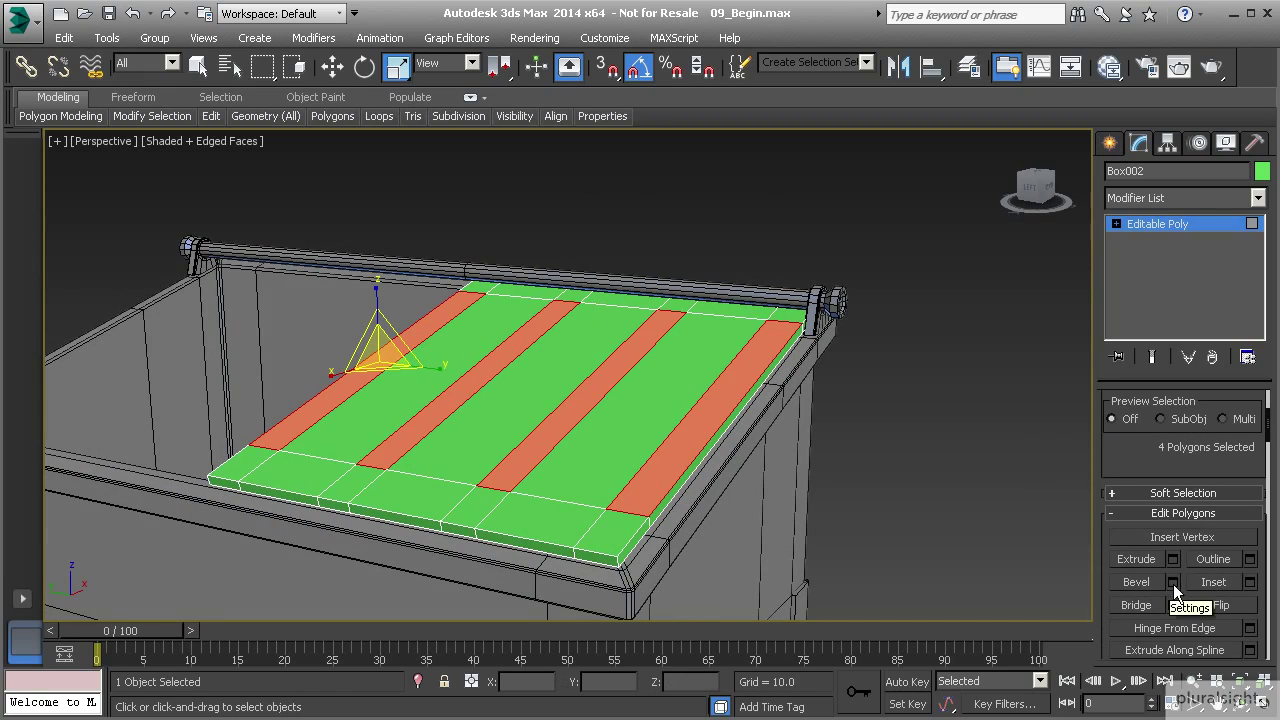
click(1173, 582)
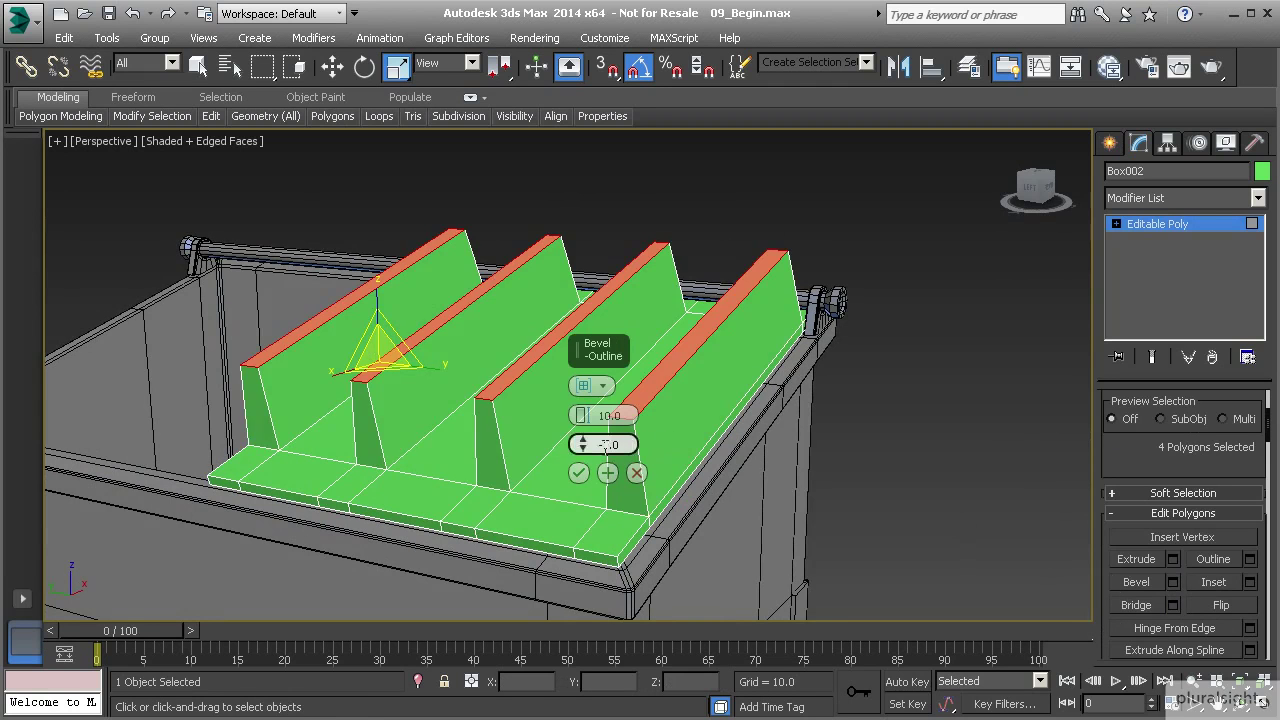
alt+middle_drag(553, 437, 545, 428)
drag(585, 420, 581, 467)
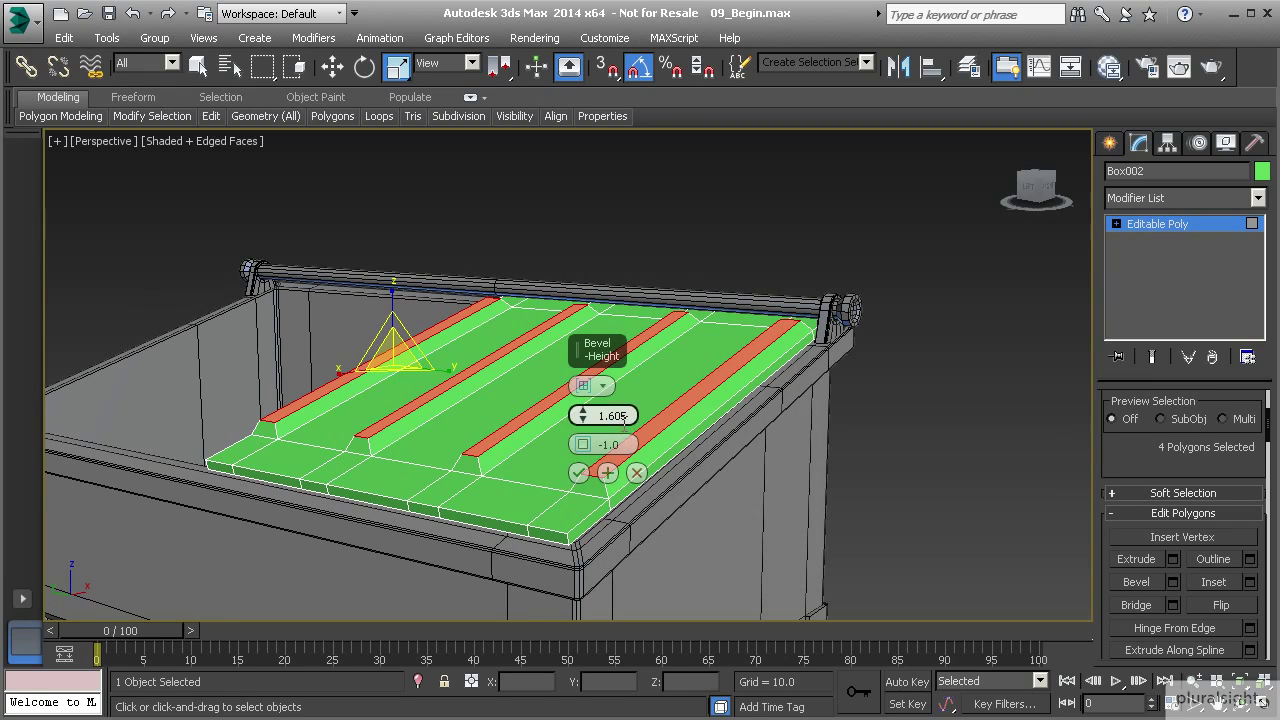
text(5)
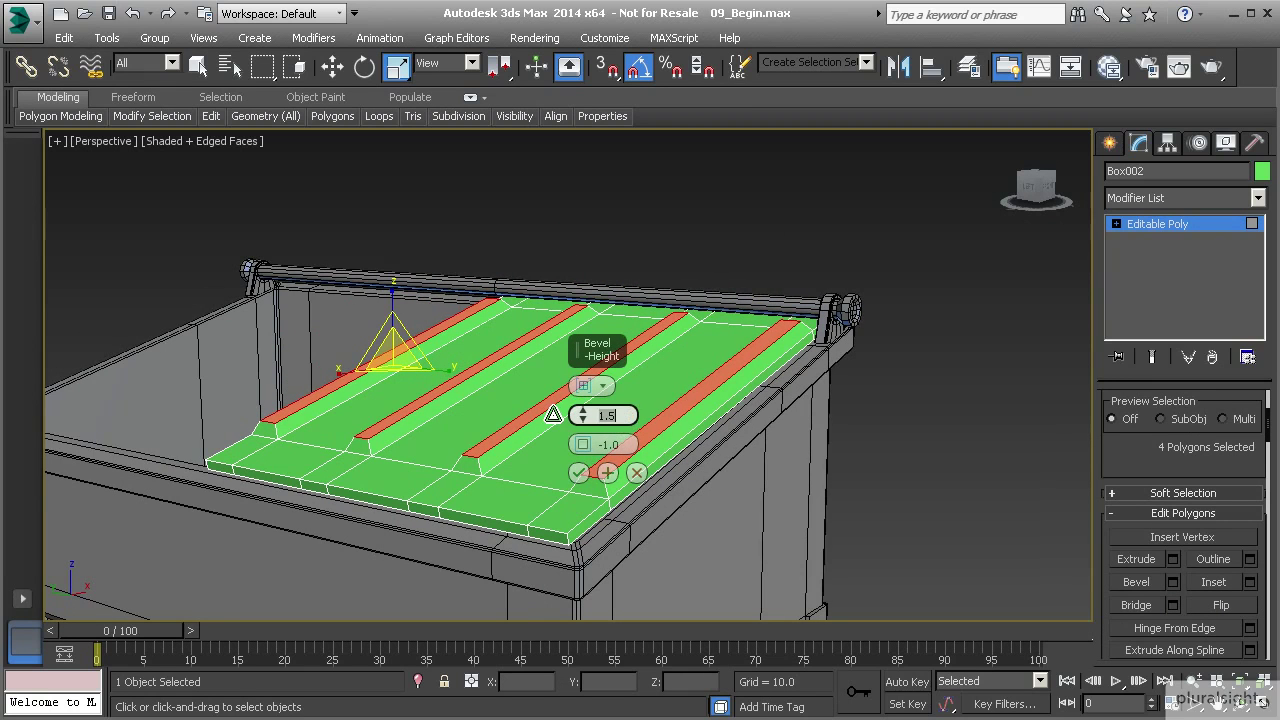
click(580, 472)
alt+middle_drag(578, 470, 557, 423)
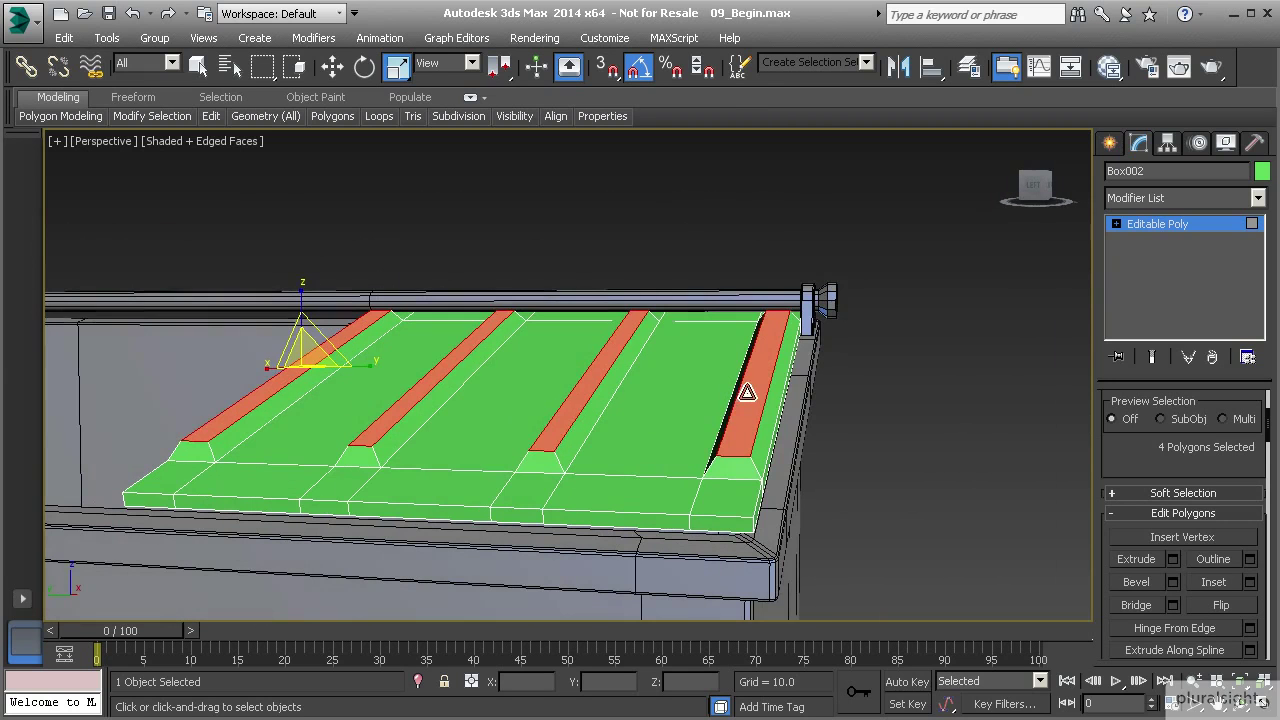
- Select the top polygons of the two outer ribs and inset them by 0.525
click(737, 394)
ctrl+click(292, 372)
alt+middle_drag(292, 372, 380, 335)
click(1248, 582)
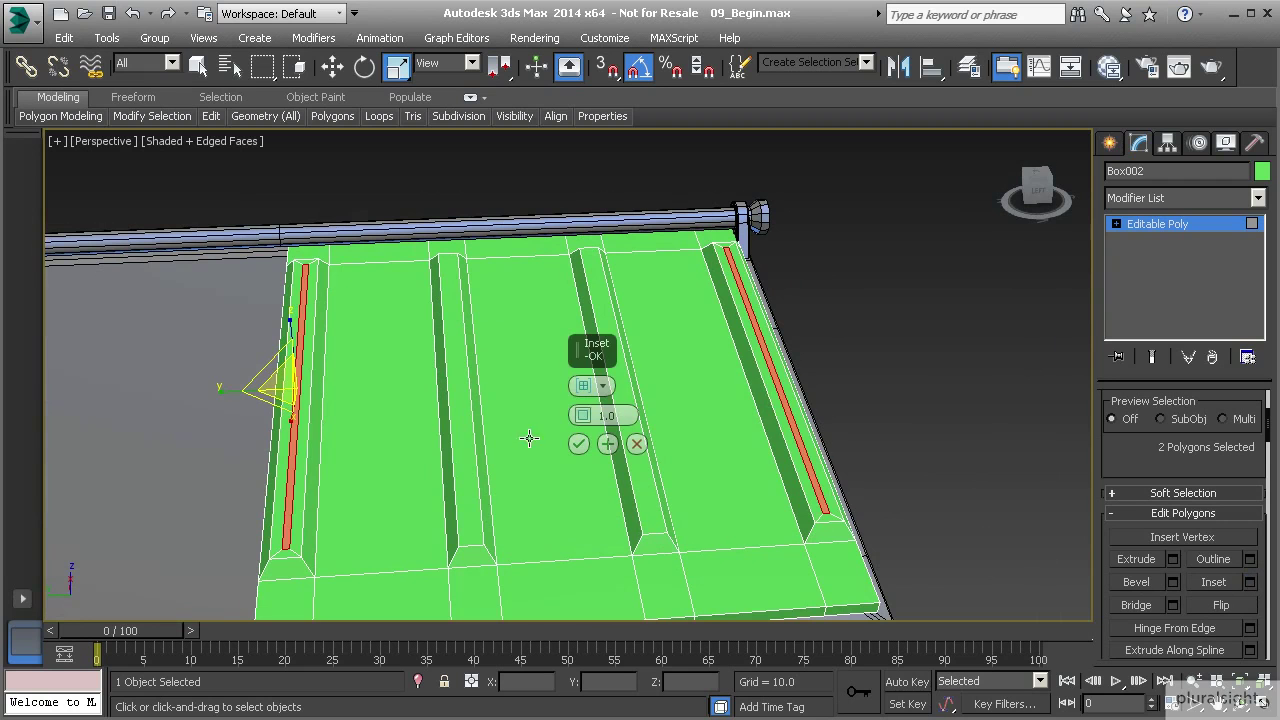
drag(583, 416, 583, 422)
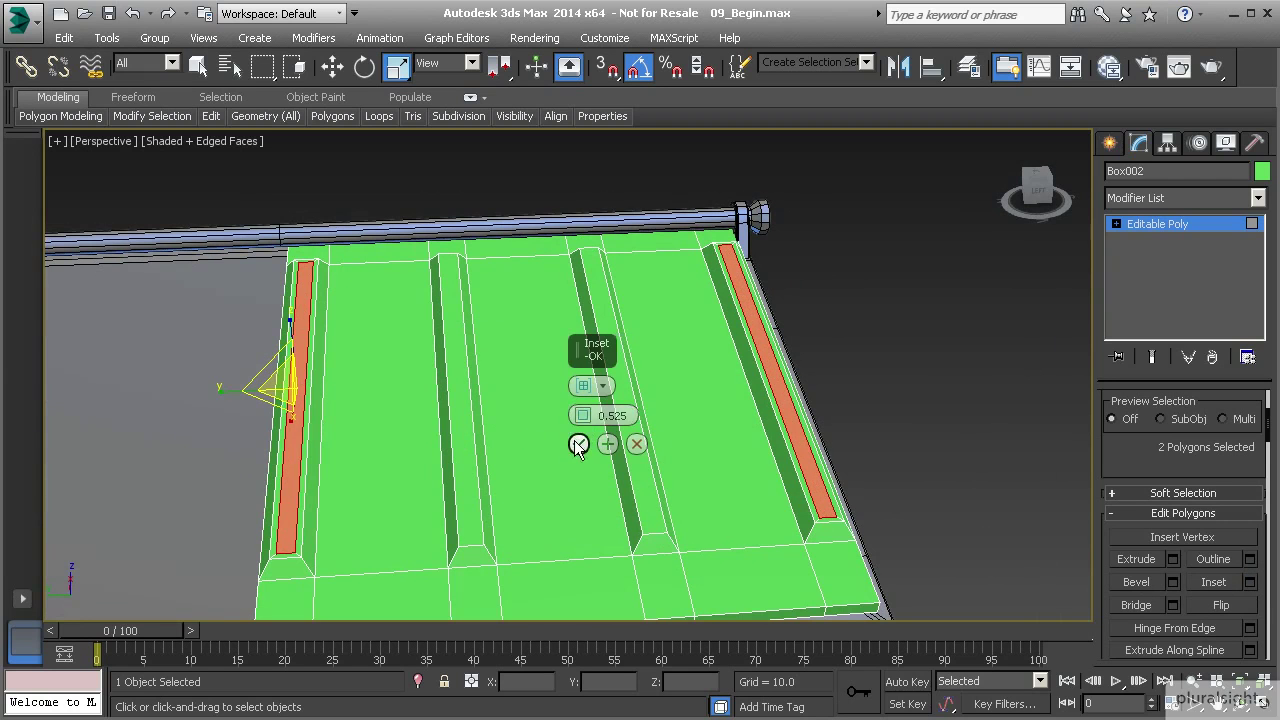
click(578, 446)
alt+middle_drag(578, 446, 488, 430)
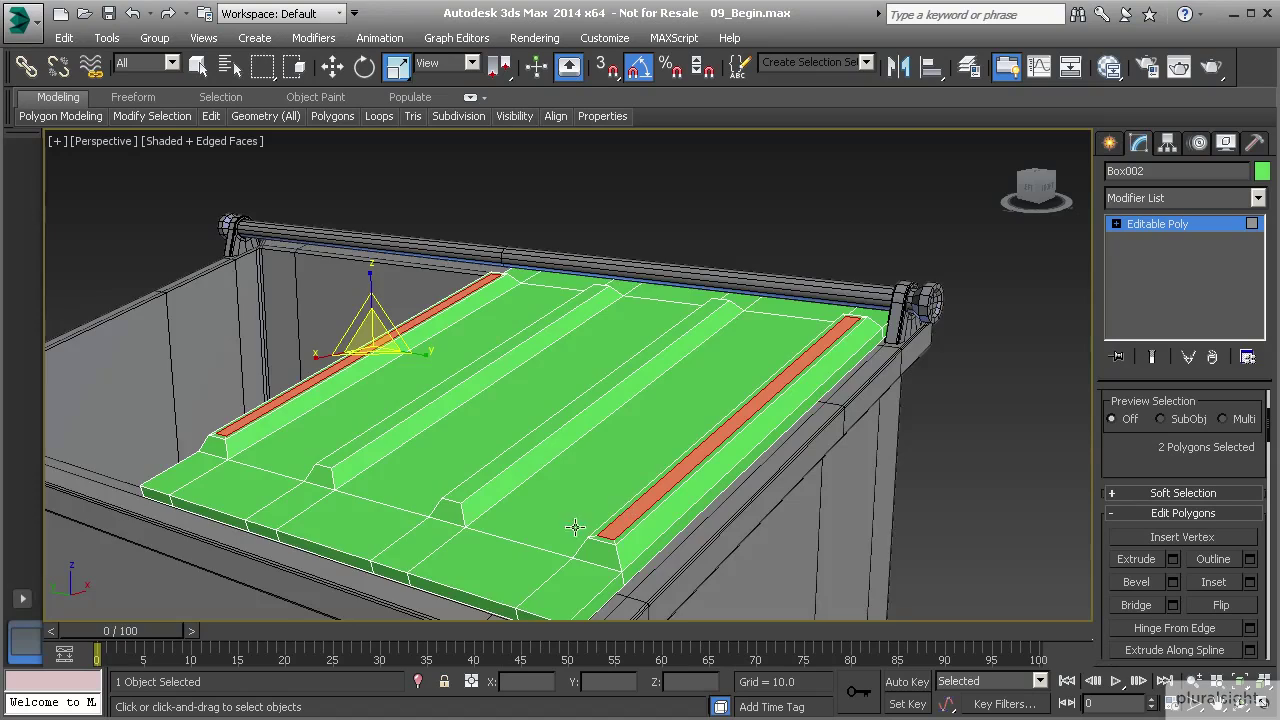
- Set the scale reference coordinate system to Local and shorten the two inset polygons along the ribs' length
mouse_move(575, 528)
alt+middle_down()
mouse_move(535, 530)
mouse_move(543, 514)
mouse_move(529, 514)
mouse_move(584, 508)
alt+middle_up()
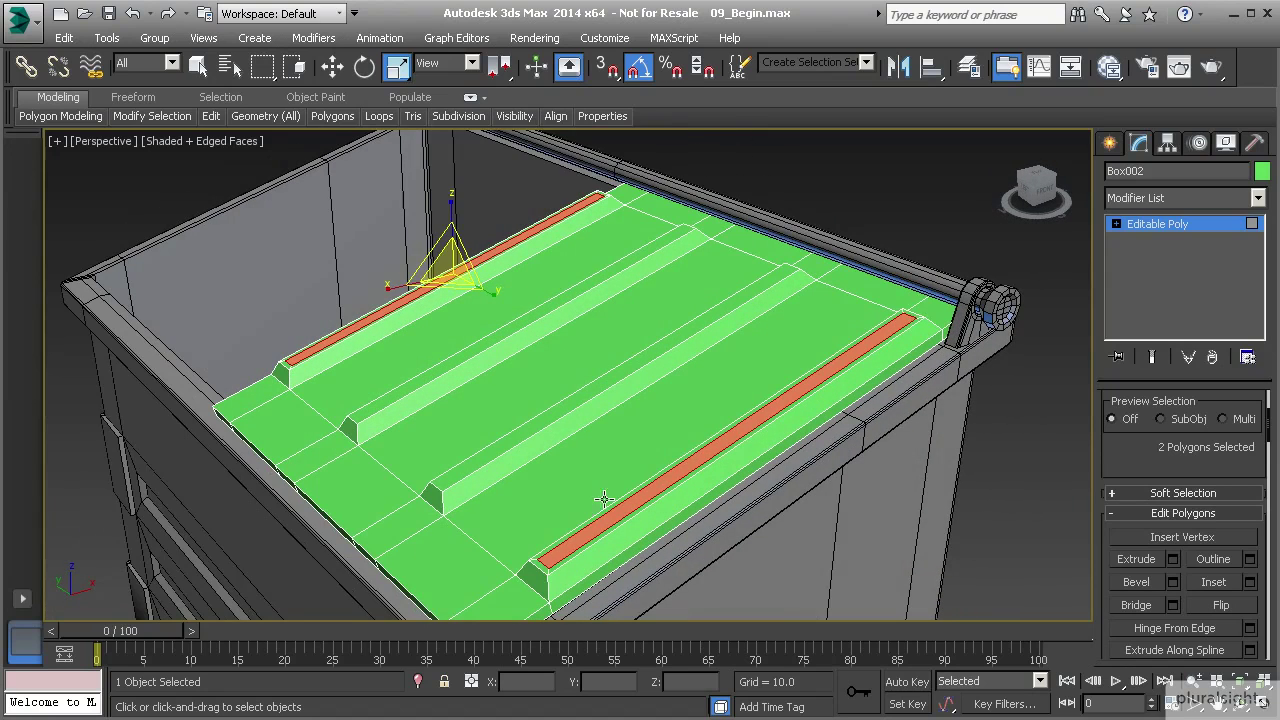
ctrl+click(727, 443)
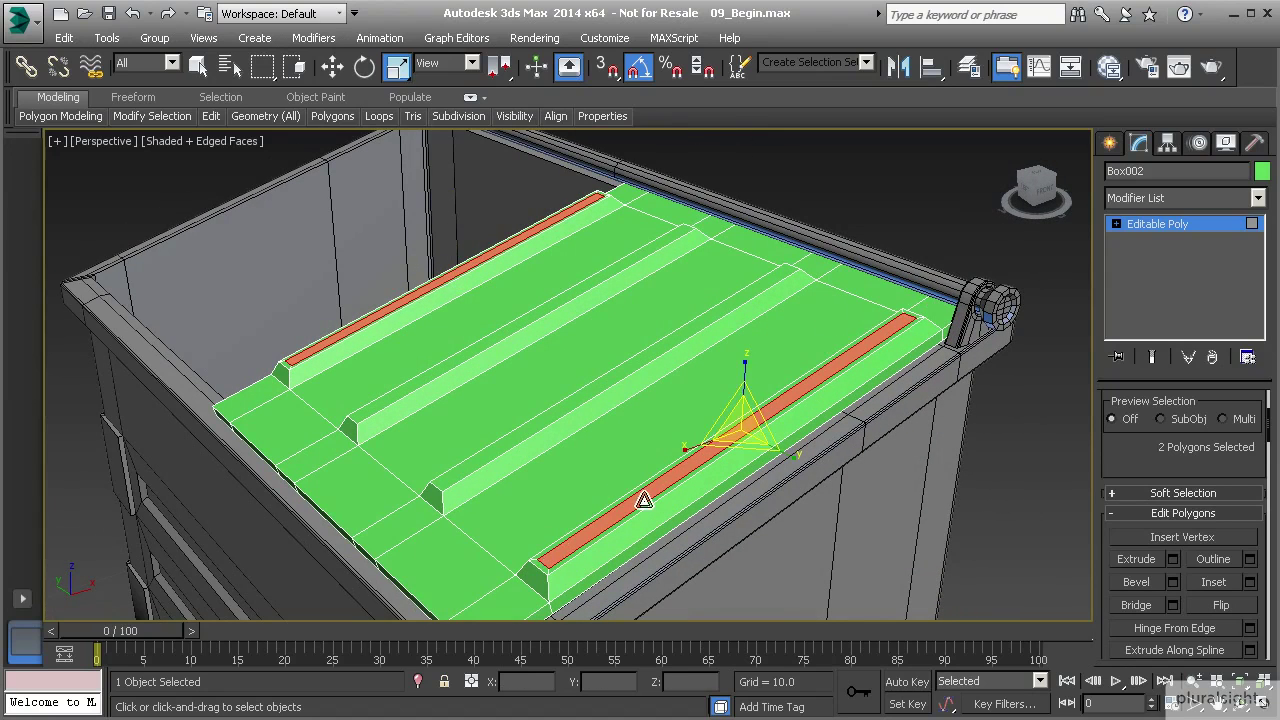
click(471, 66)
click(443, 128)
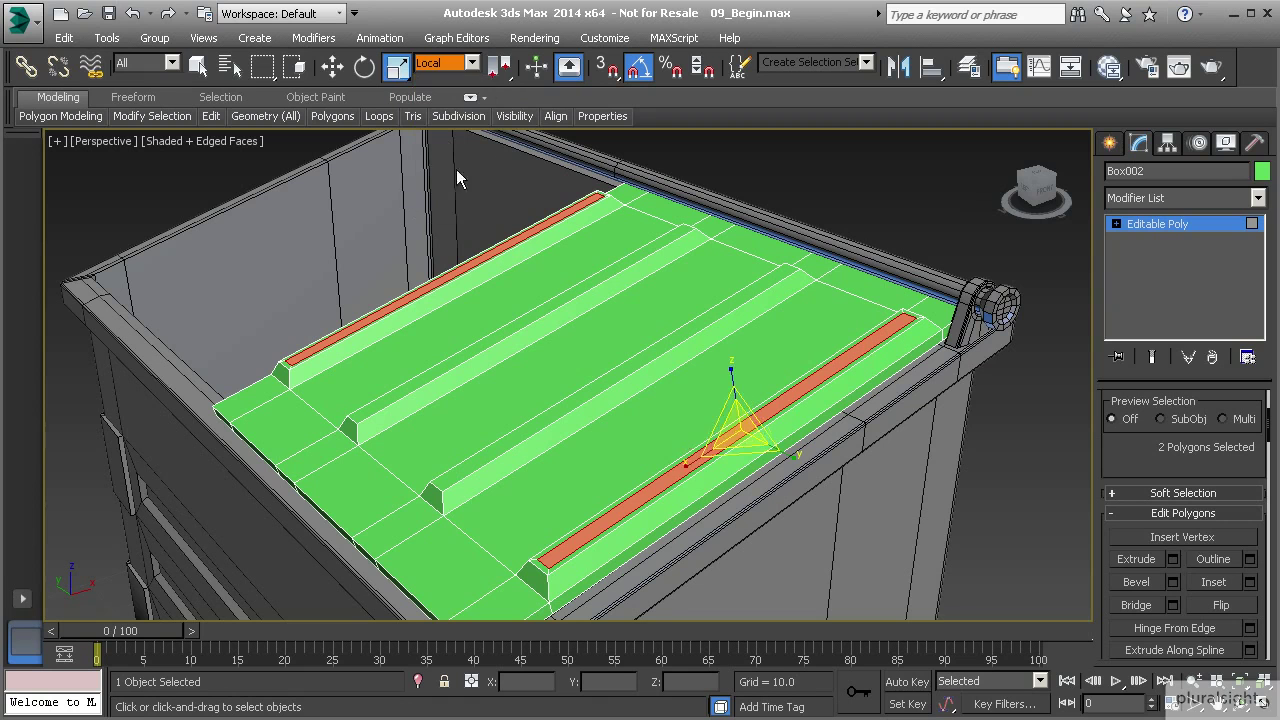
drag(679, 472, 699, 467)
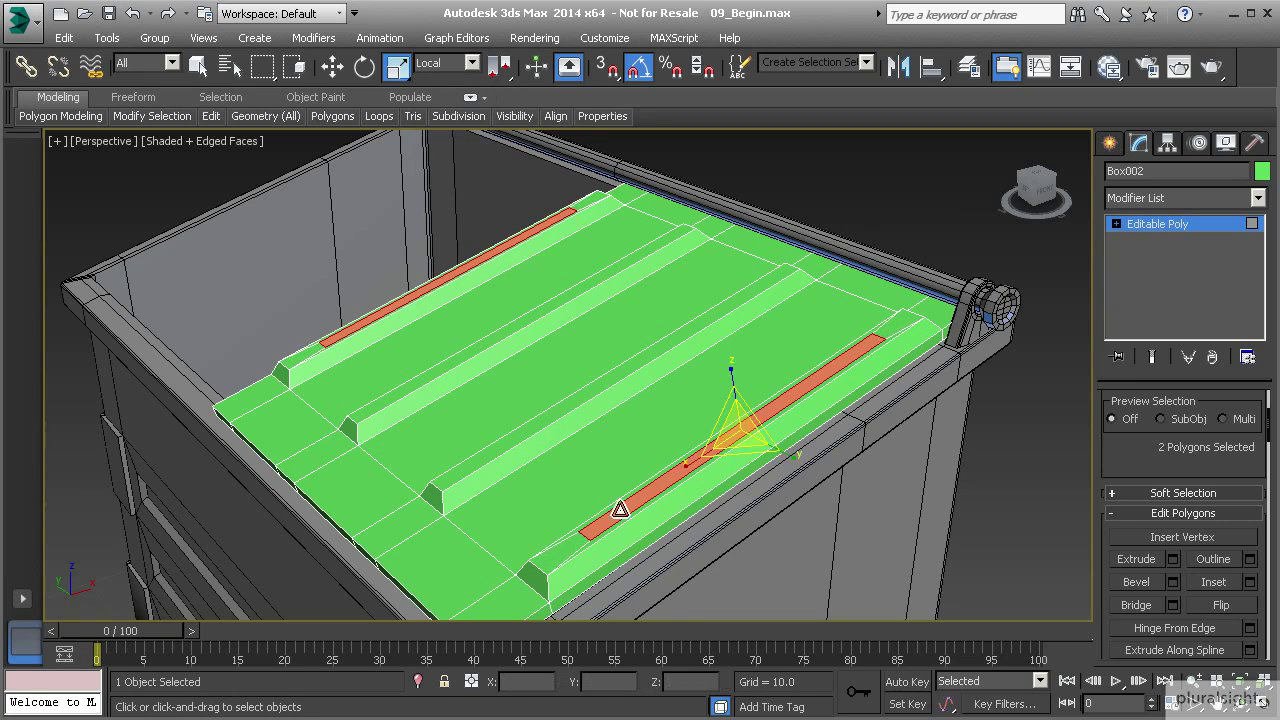
alt+middle_drag(606, 523, 685, 476)
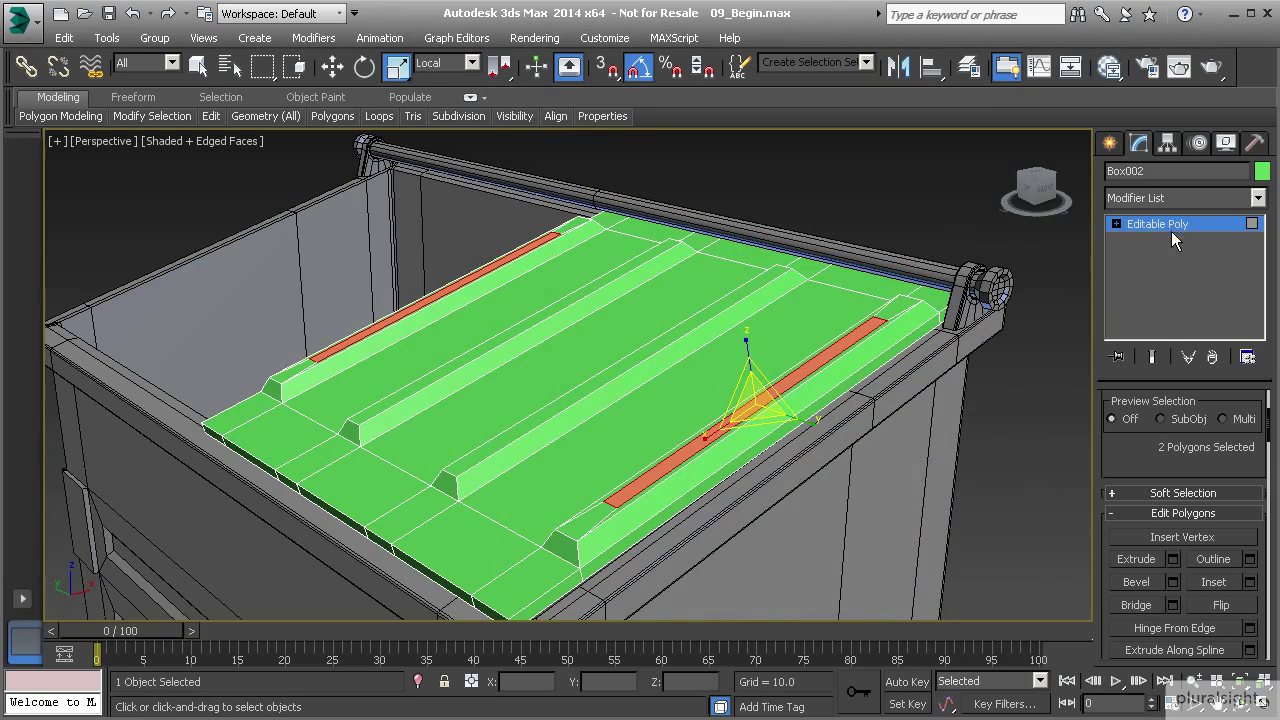
- Bevel the two shortened polygons with a height of 0.866 and an outline of -0.366
click(1174, 582)
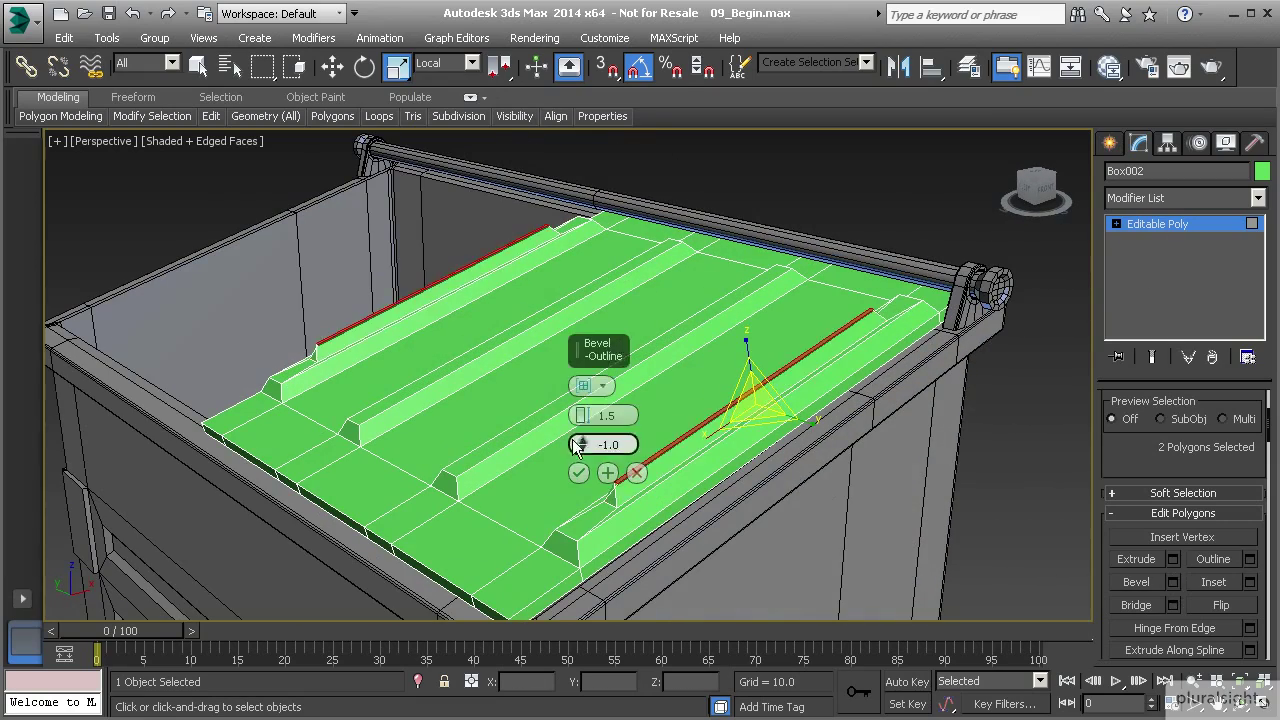
drag(582, 442, 577, 424)
scroll(510, 440, up, 8)
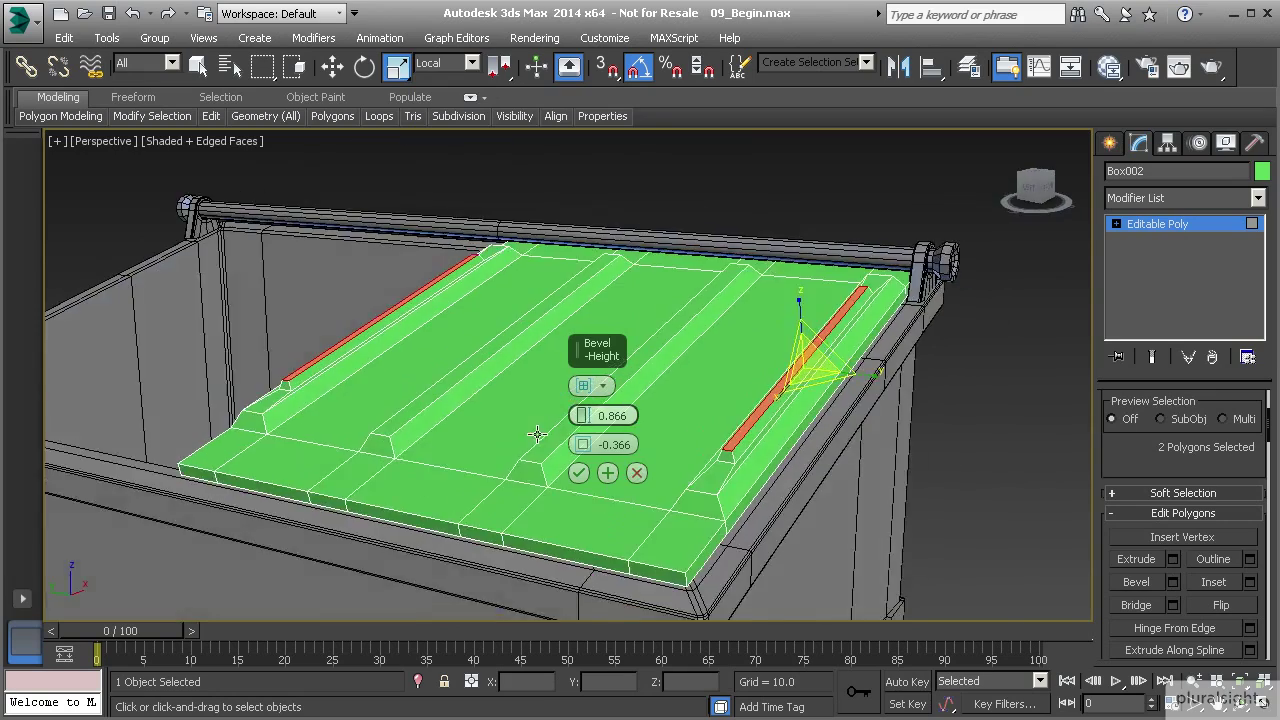
scroll(520, 440, down, 3)
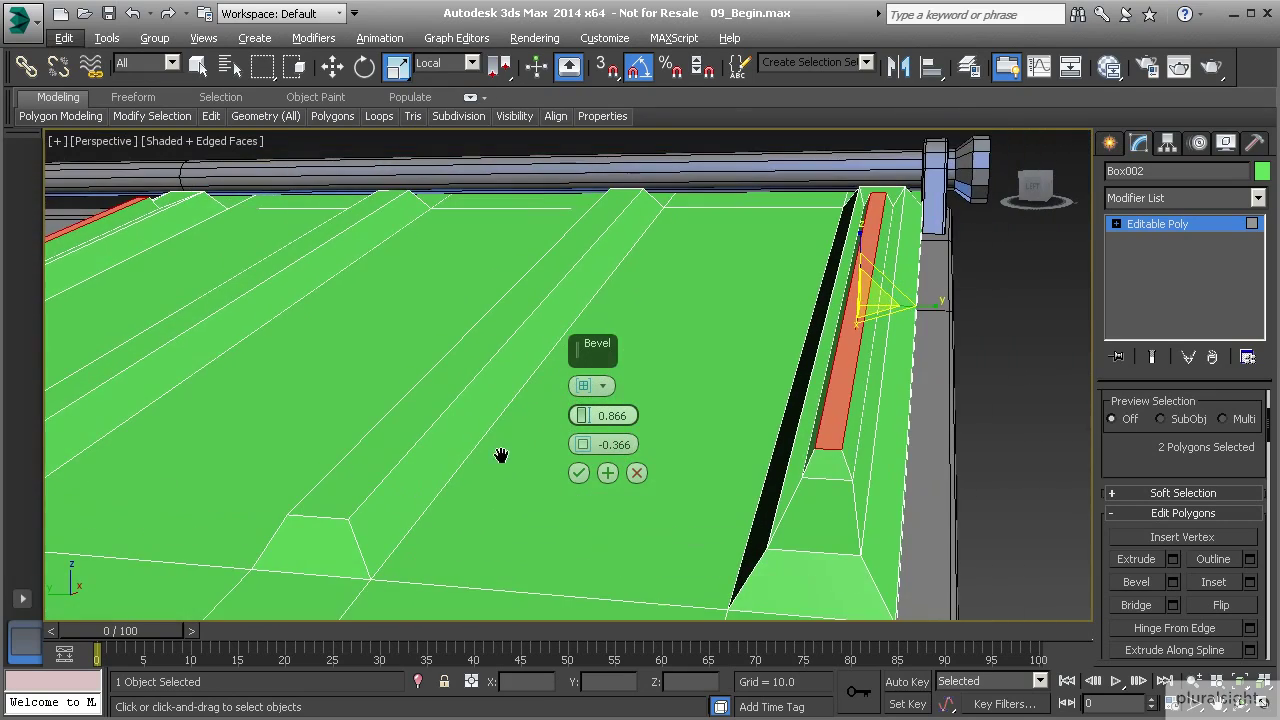
click(578, 472)
scroll(562, 456, down, 4)
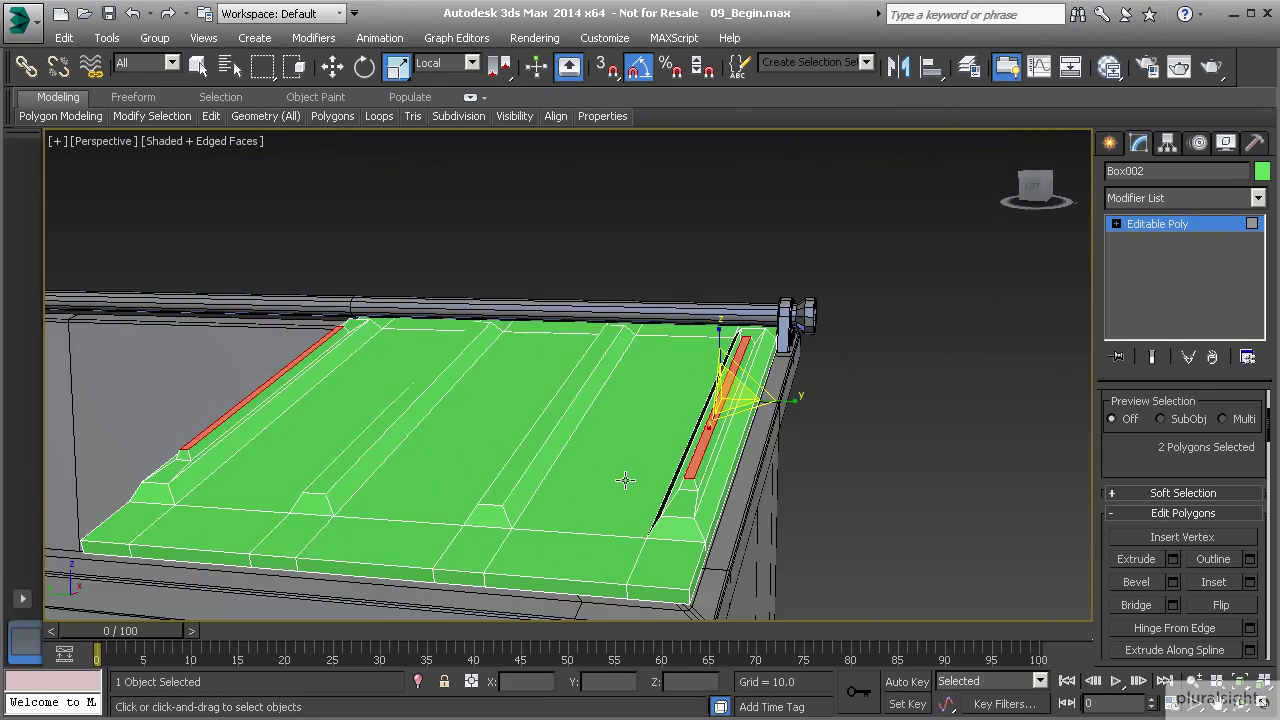
- Grow the selection to include the sides of both small raised strips and scale them wider across their width
alt+middle_drag(585, 476, 657, 478)
scroll(678, 480, up, 6)
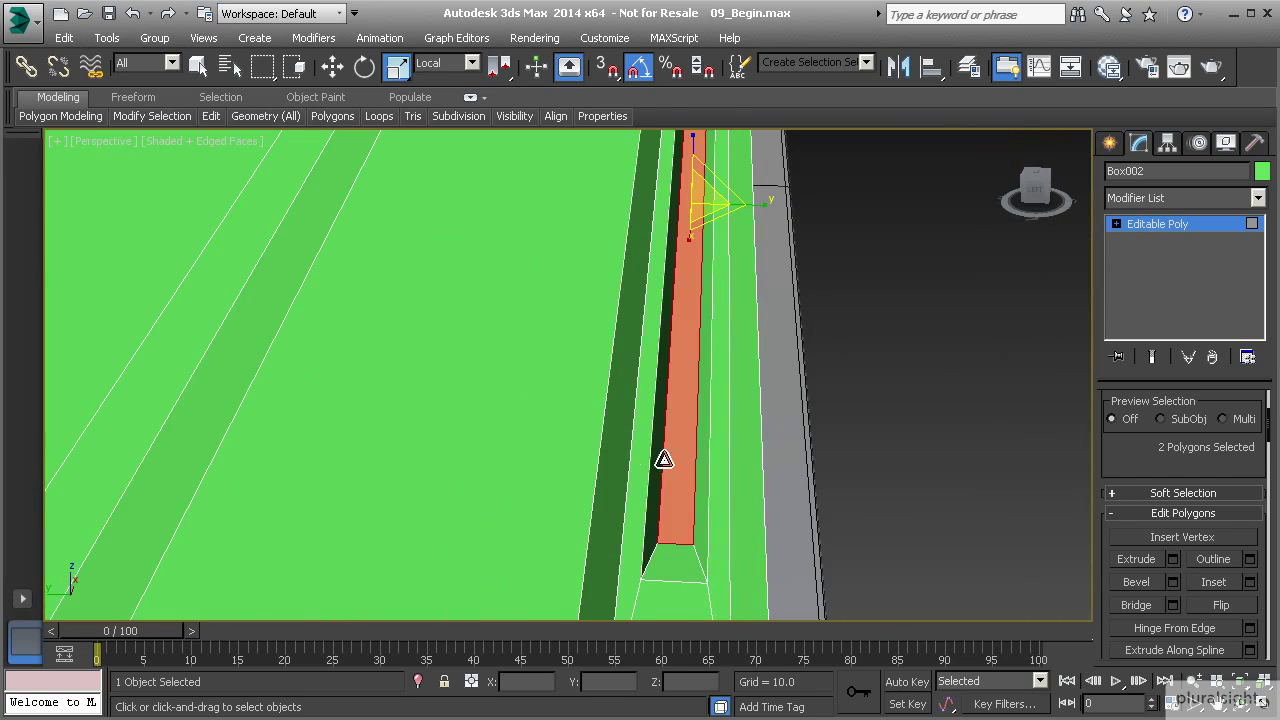
scroll(667, 462, down, 5)
scroll(697, 472, up, 2)
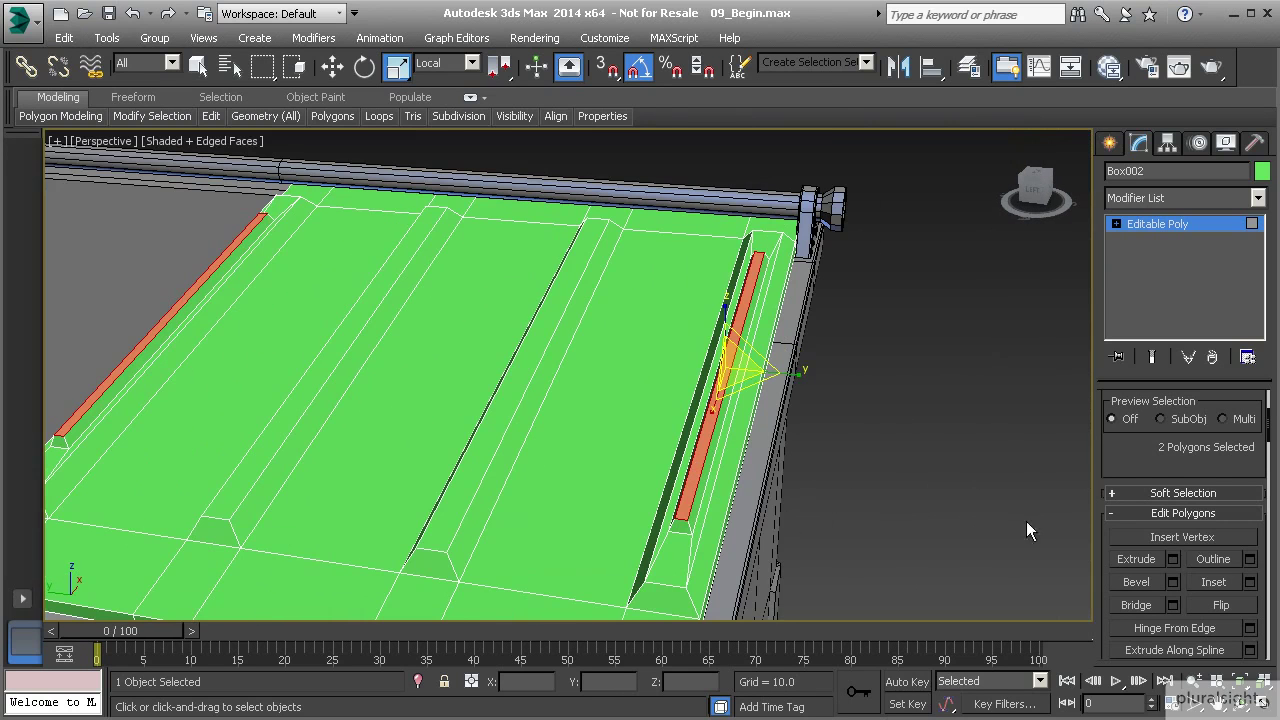
scroll(1141, 459, up, 2)
click(1220, 428)
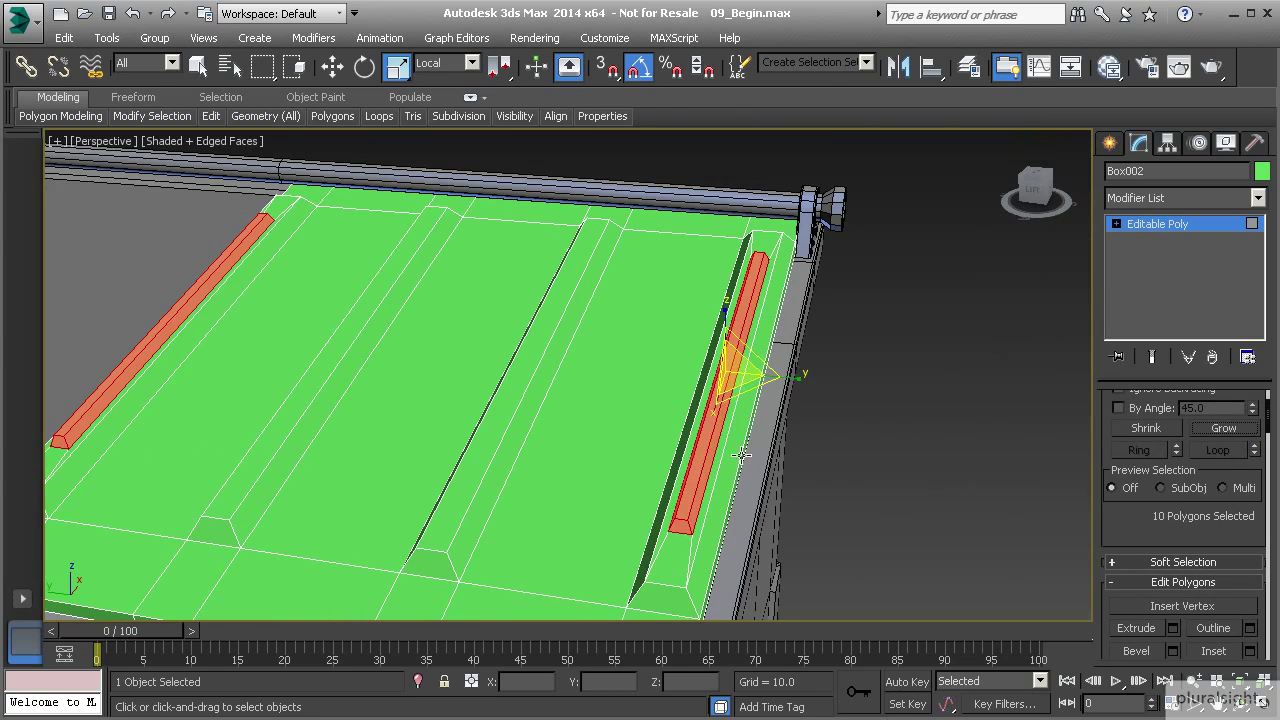
drag(793, 378, 818, 385)
scroll(700, 480, up, 5)
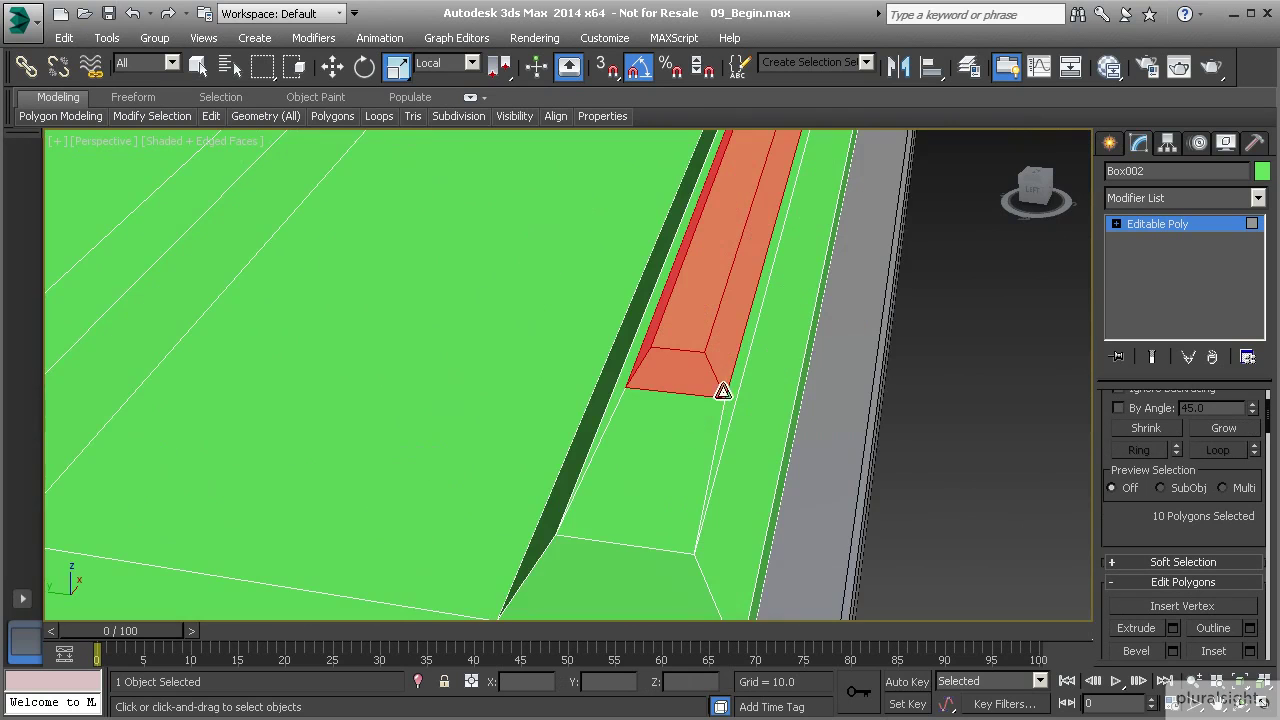
scroll(748, 340, down, 6)
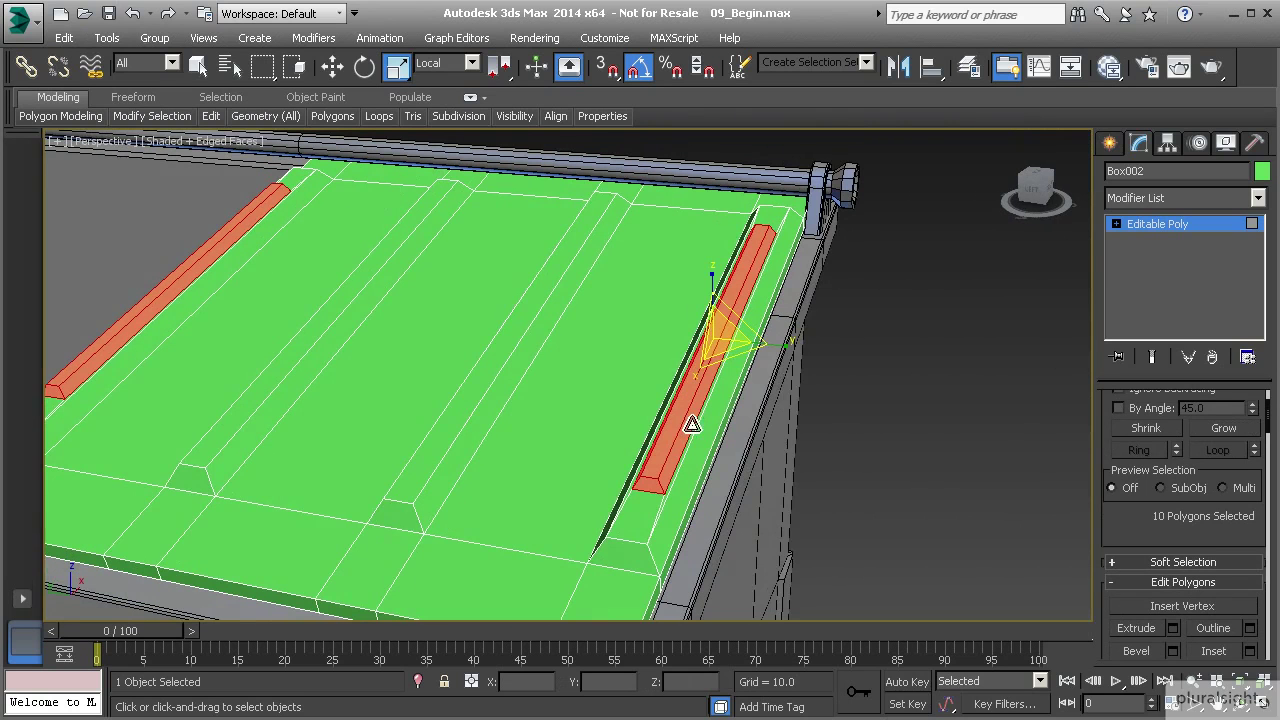
- Leave polygon editing and reselect the lid as a whole object
click(942, 319)
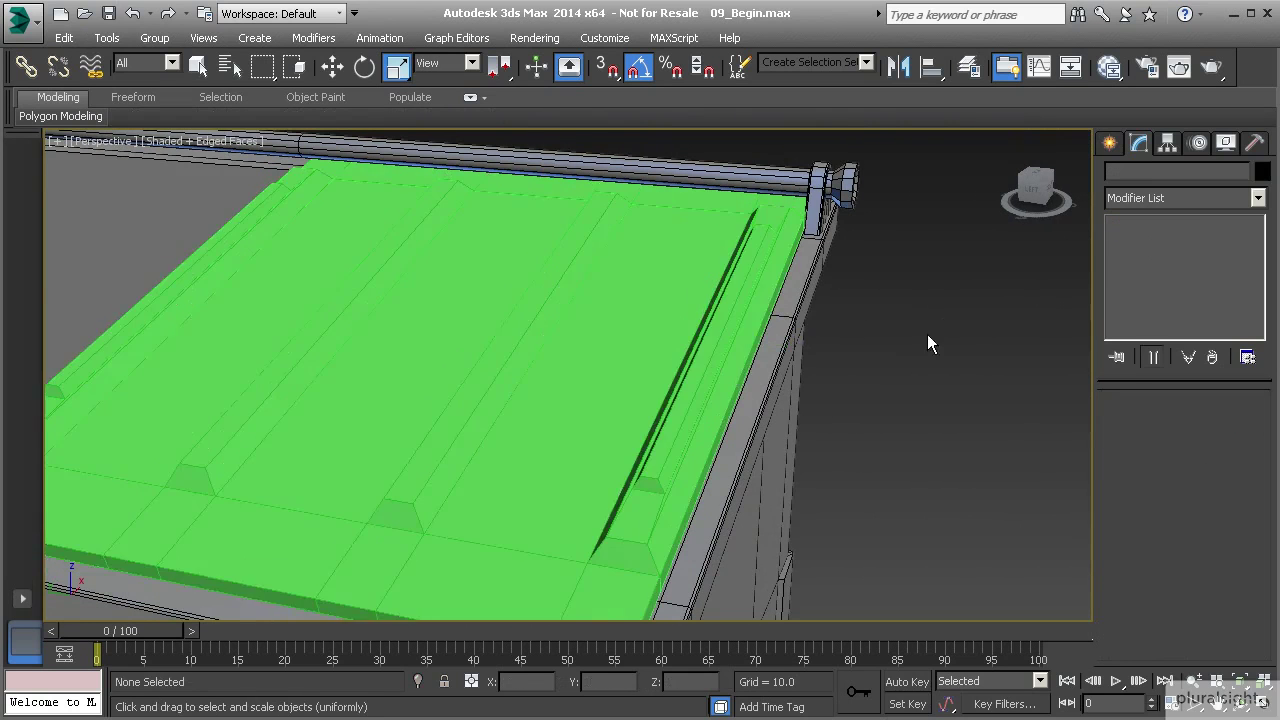
scroll(843, 325, down, 8)
alt+middle_drag(818, 340, 663, 425)
scroll(684, 422, up, 5)
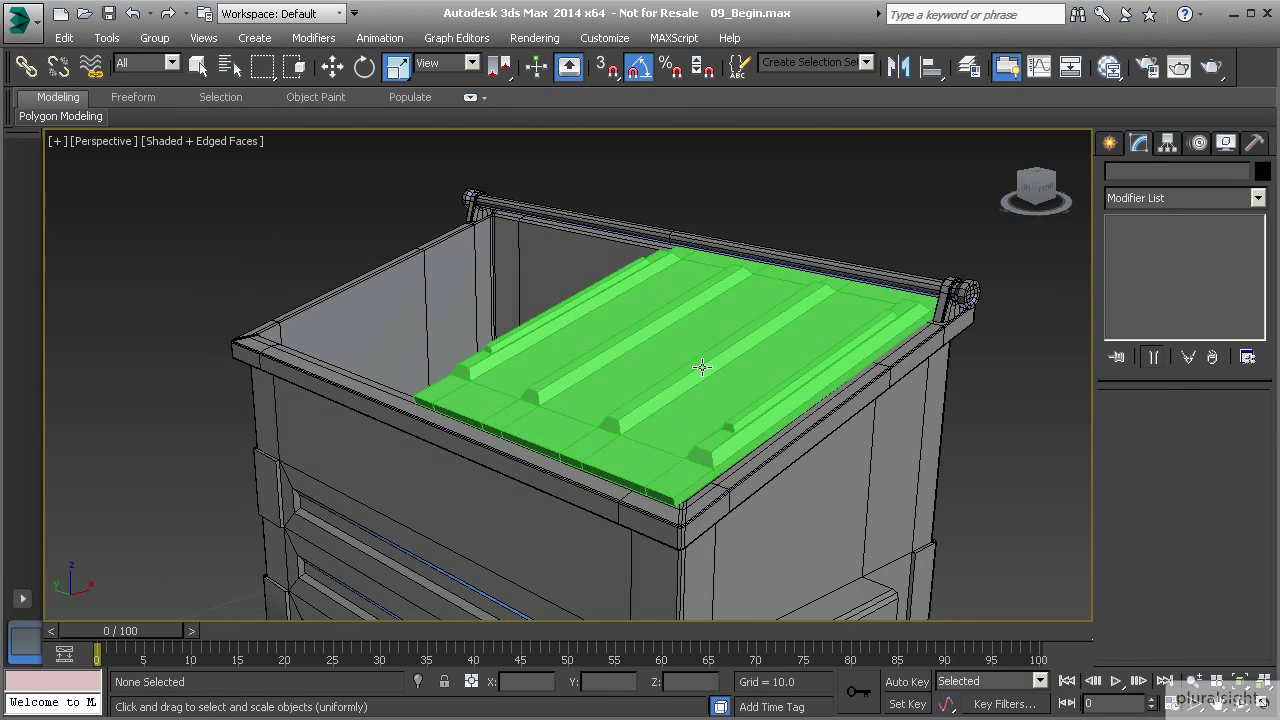
click(701, 368)
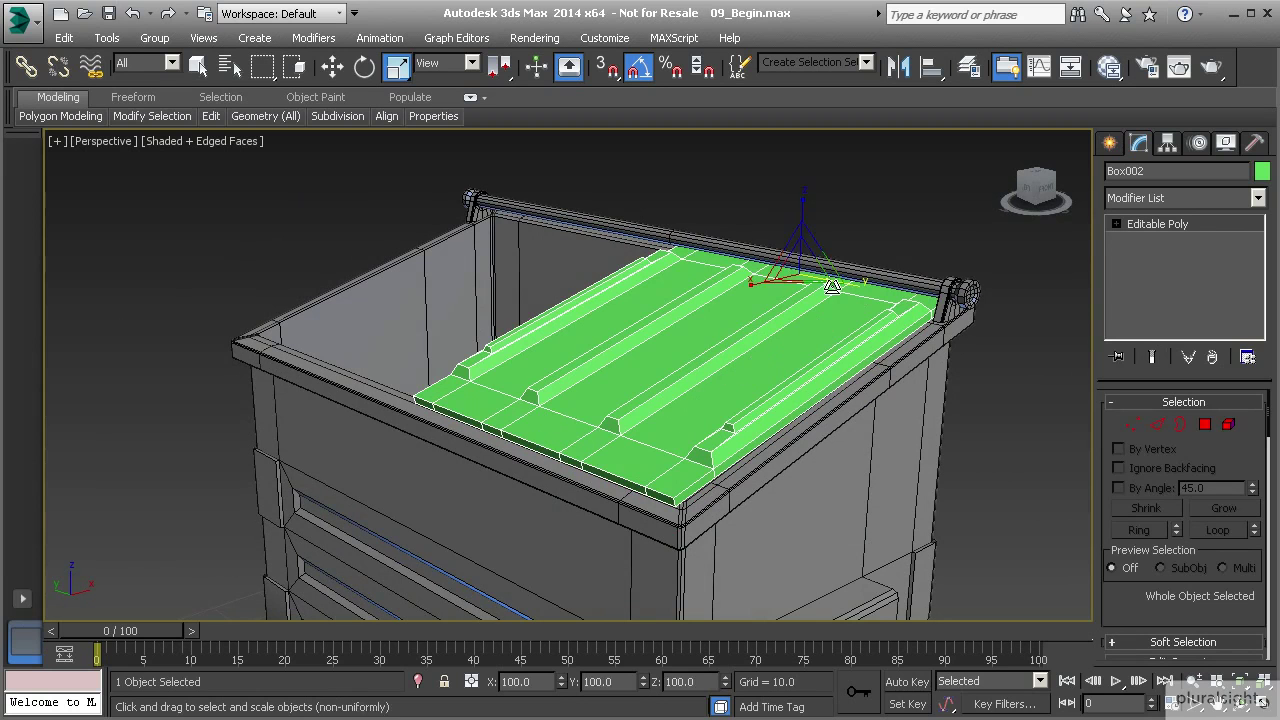
alt+middle_drag(814, 286, 791, 300)
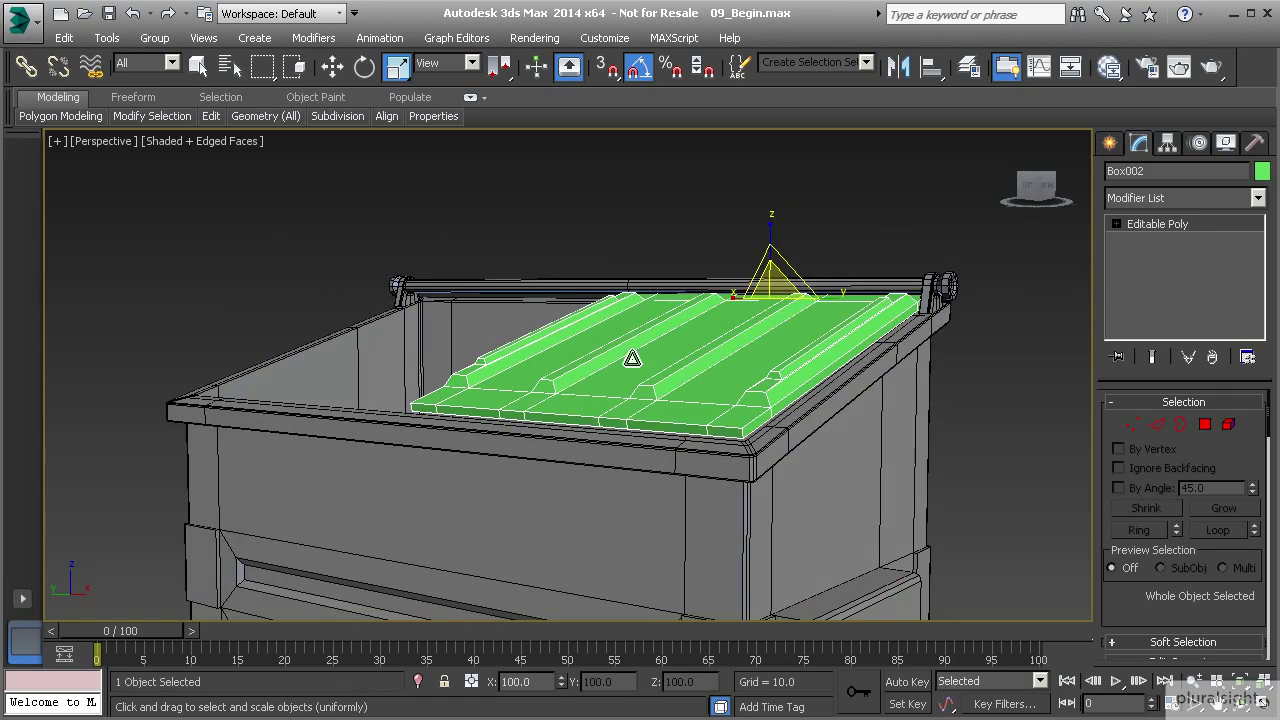